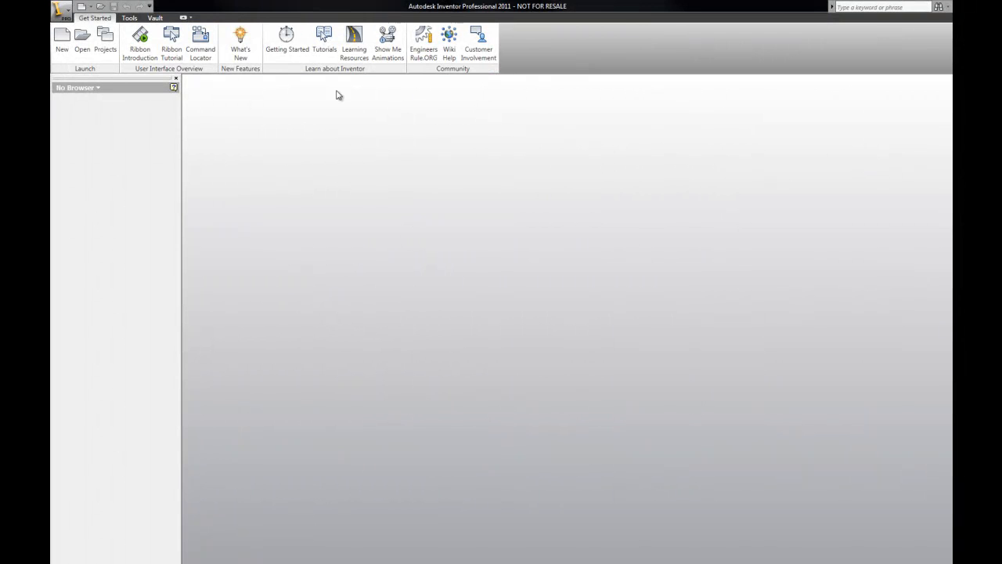
Step: Create a new part from the Standard (in).ipt template
click(61, 39)
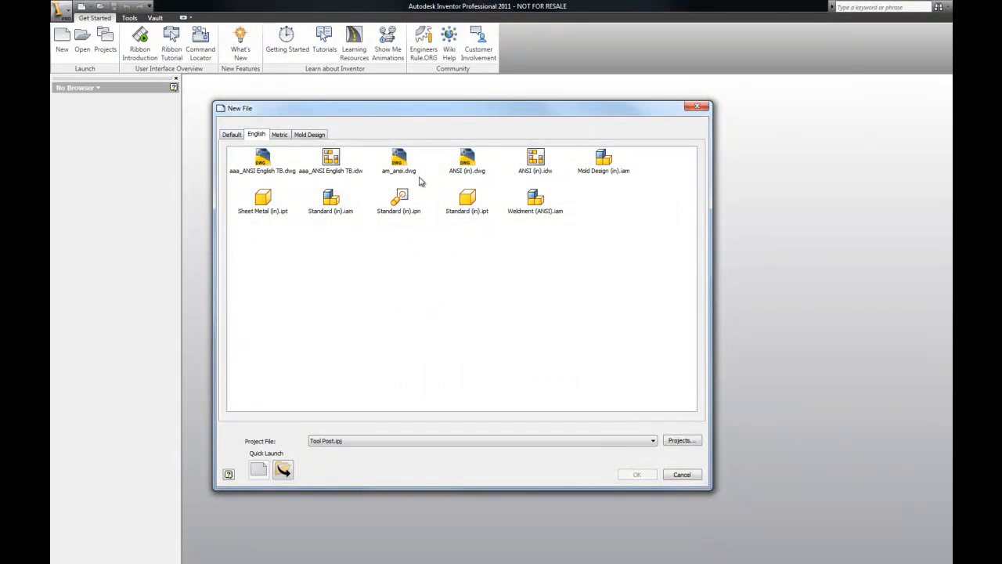
click(474, 204)
click(636, 475)
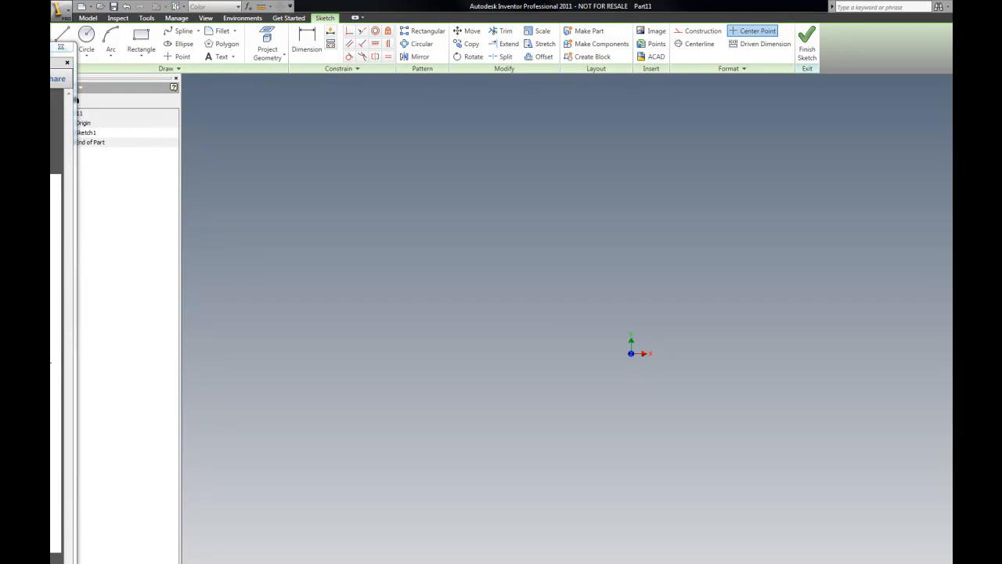
Step: Browse the Tool Post project folder's part files in a file explorer window, then close it
drag(55, 313, 490, 118)
double_click(491, 272)
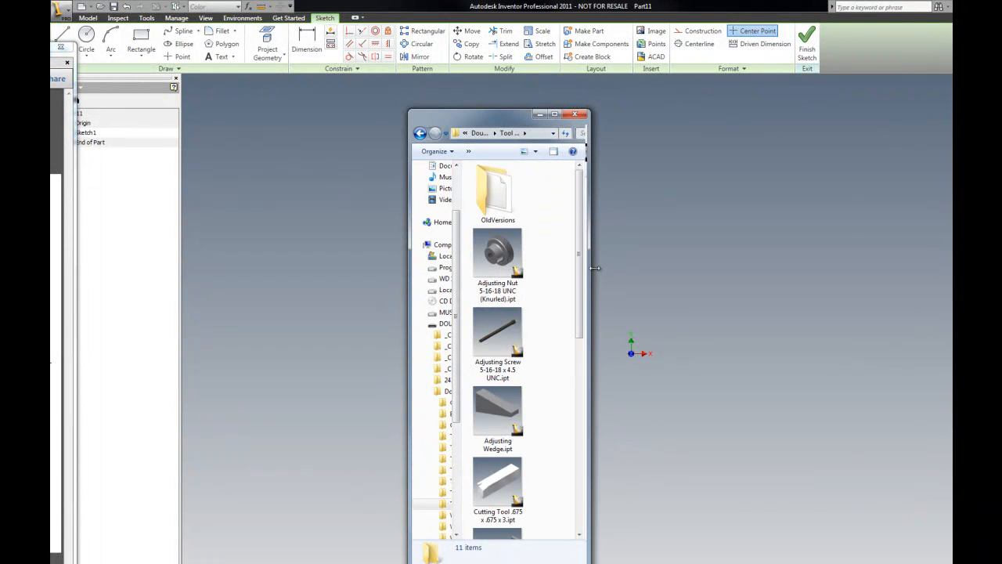
drag(587, 266, 839, 265)
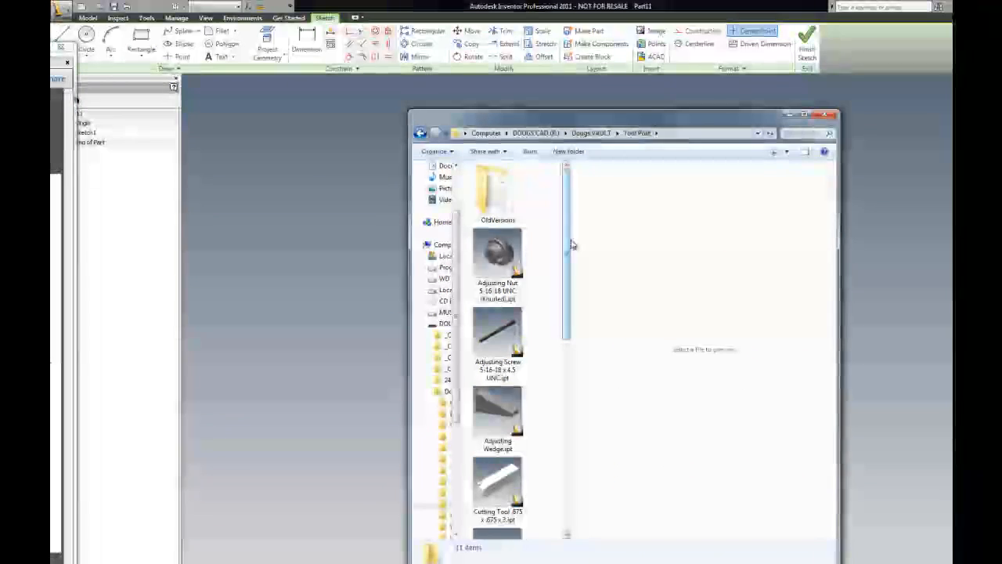
drag(714, 123, 563, 134)
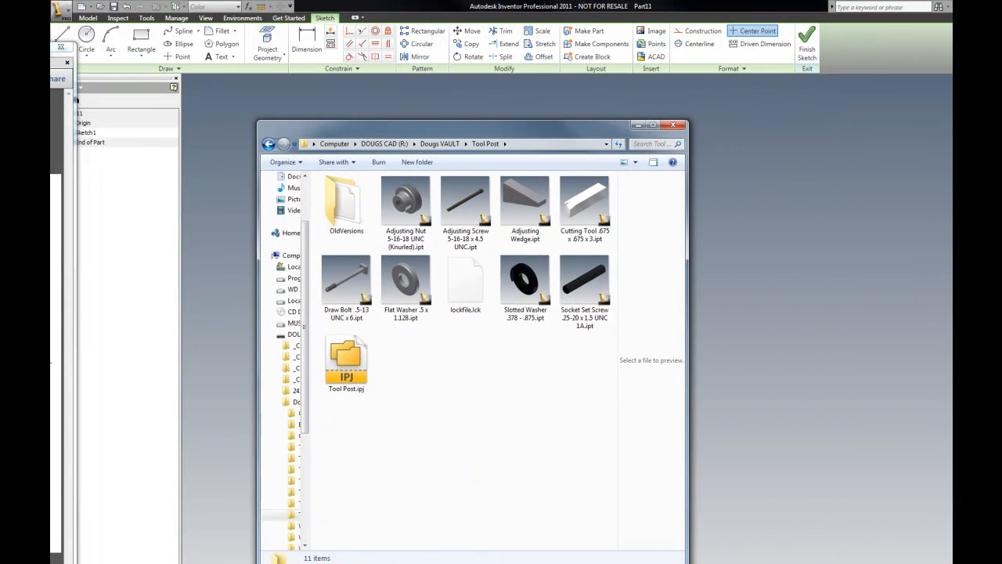
drag(687, 563, 670, 449)
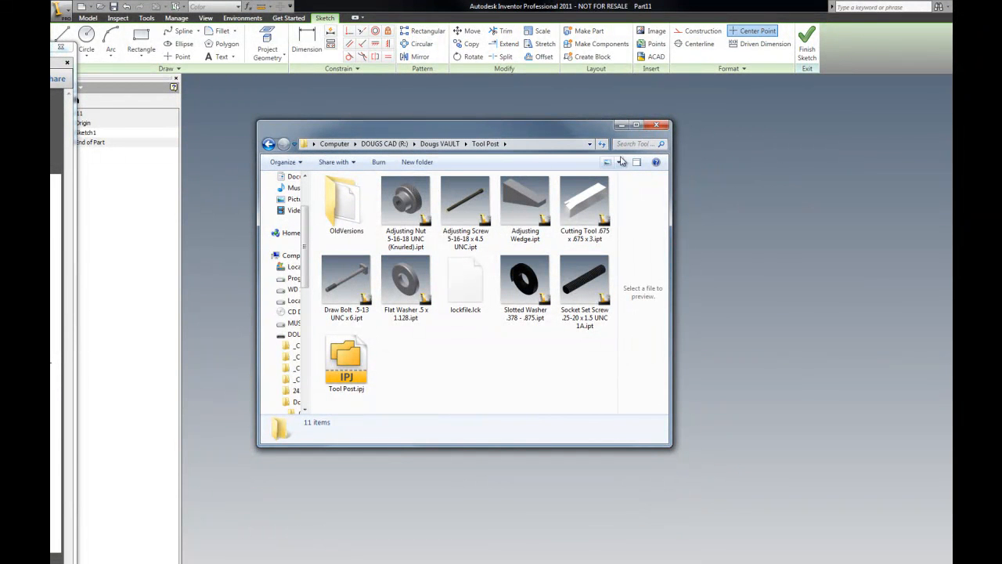
click(659, 125)
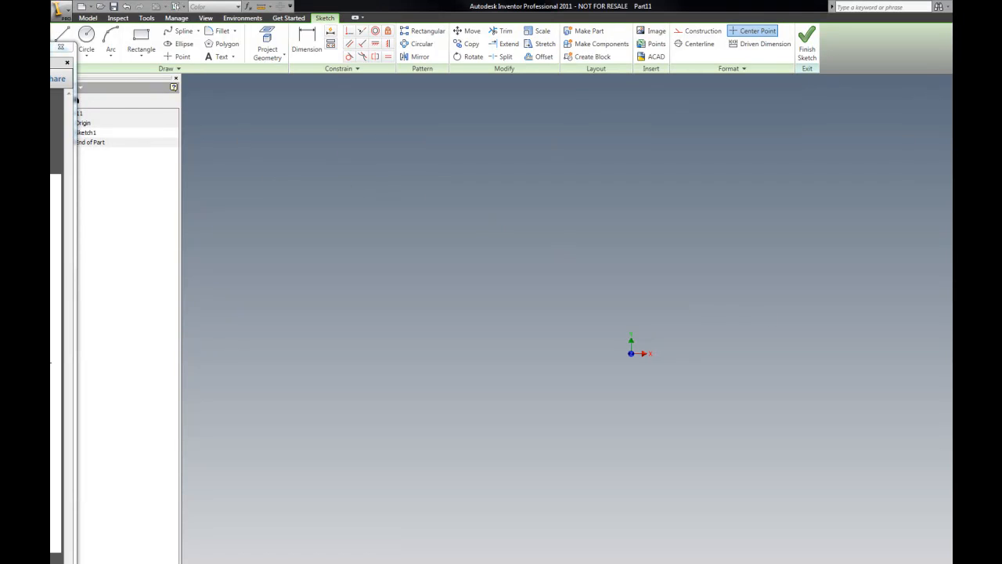
Step: Return to the home view and make the XZ Plane in the Origin folder visible
key(F6)
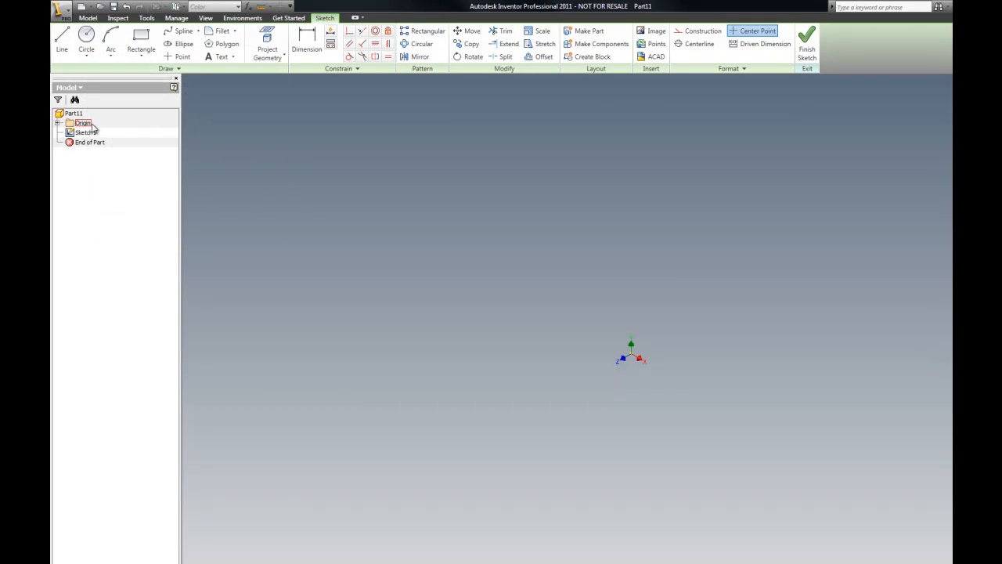
click(58, 123)
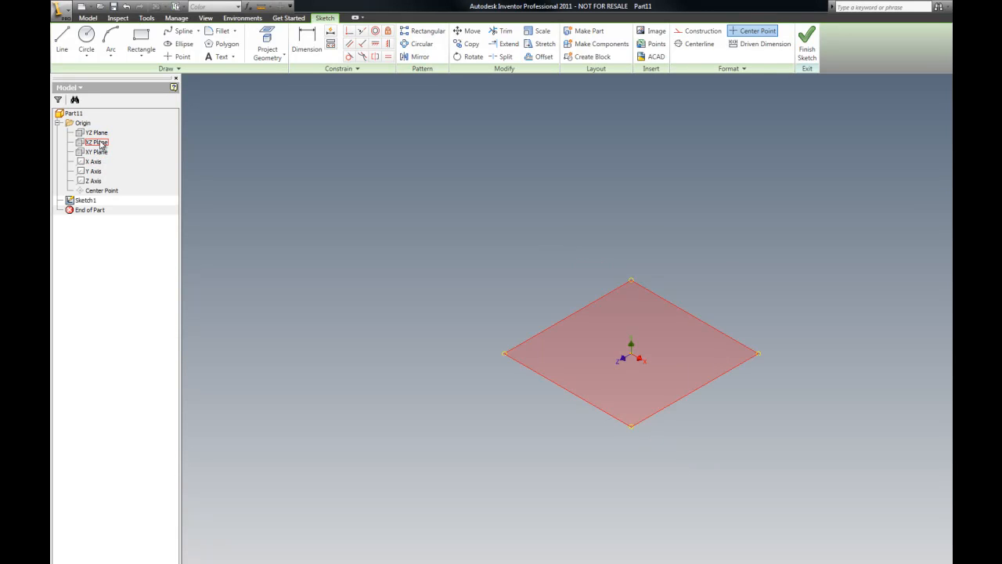
click(101, 143)
right_click(101, 144)
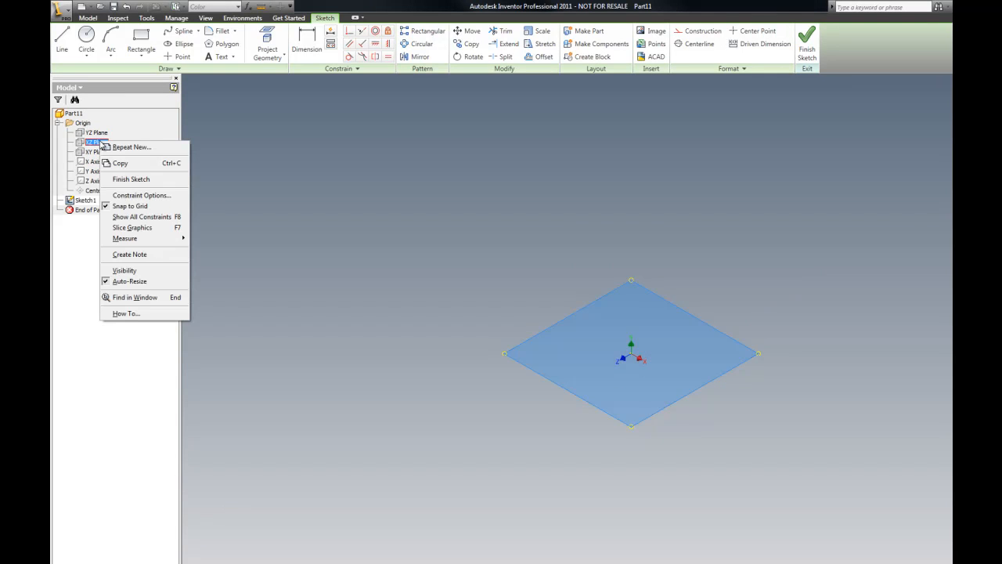
click(115, 272)
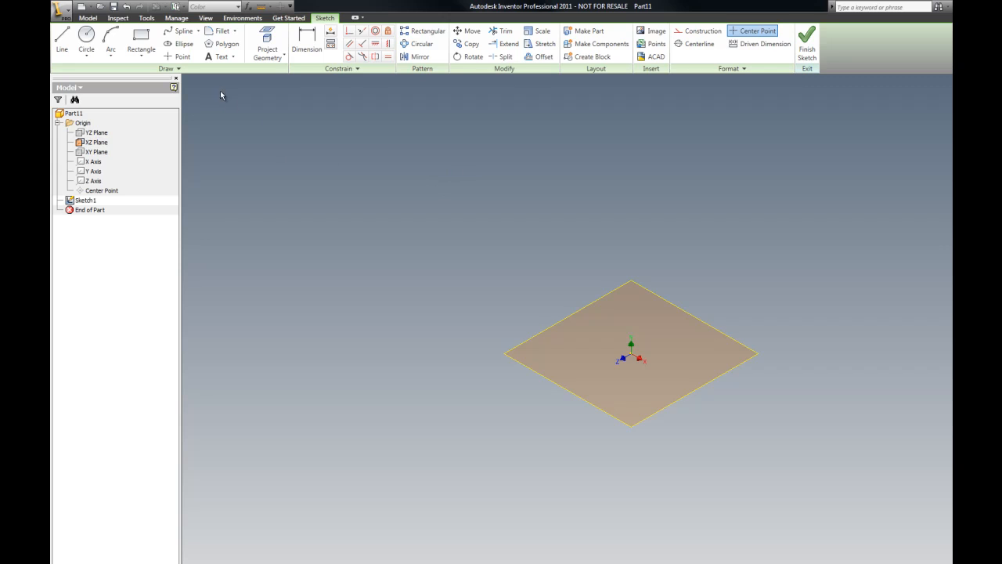
right_click(524, 368)
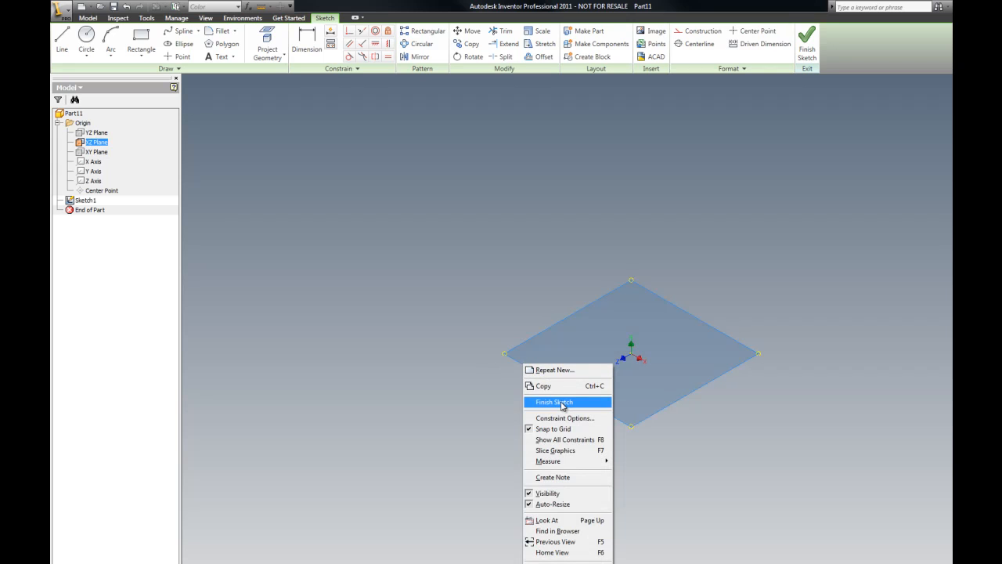
click(493, 336)
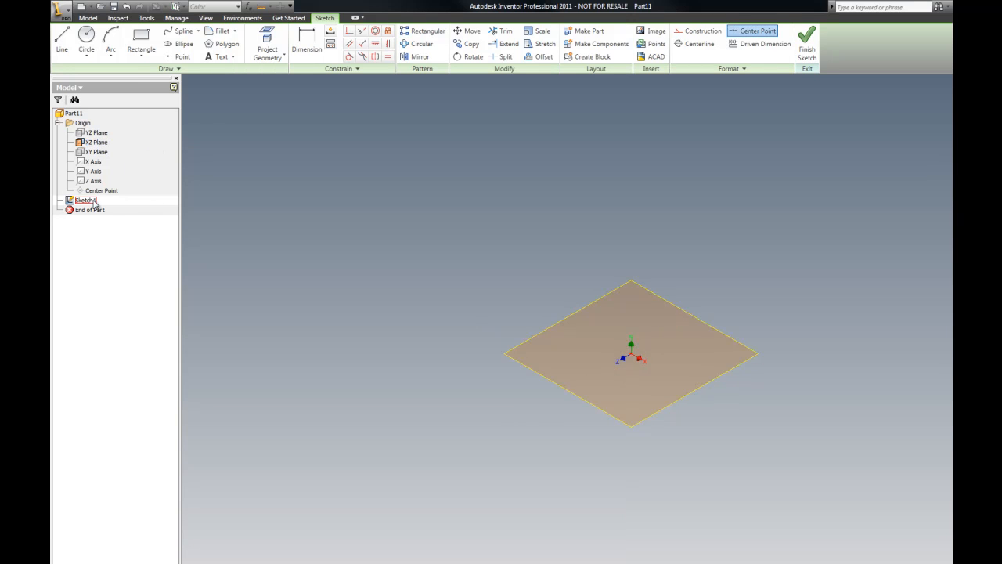
click(86, 37)
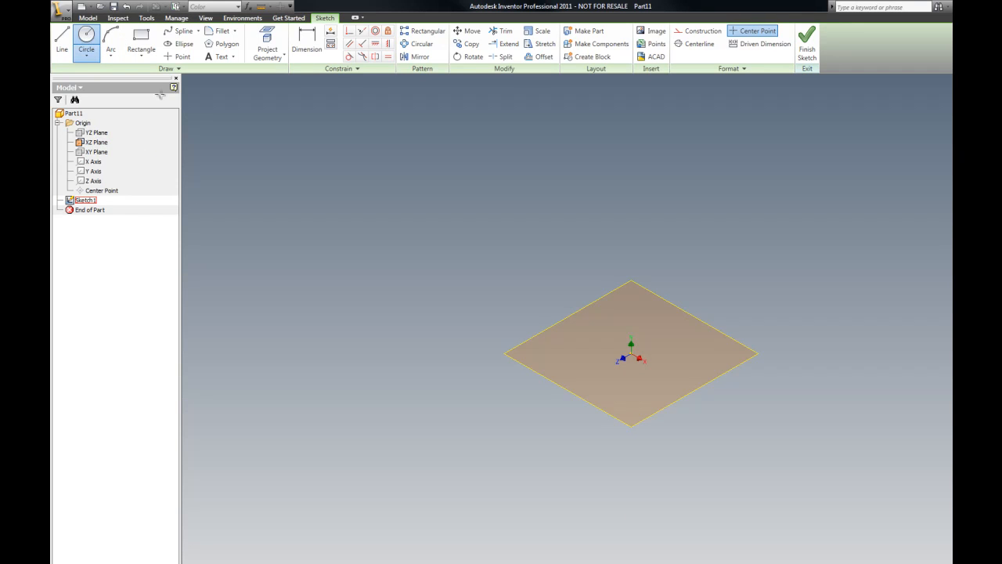
click(631, 357)
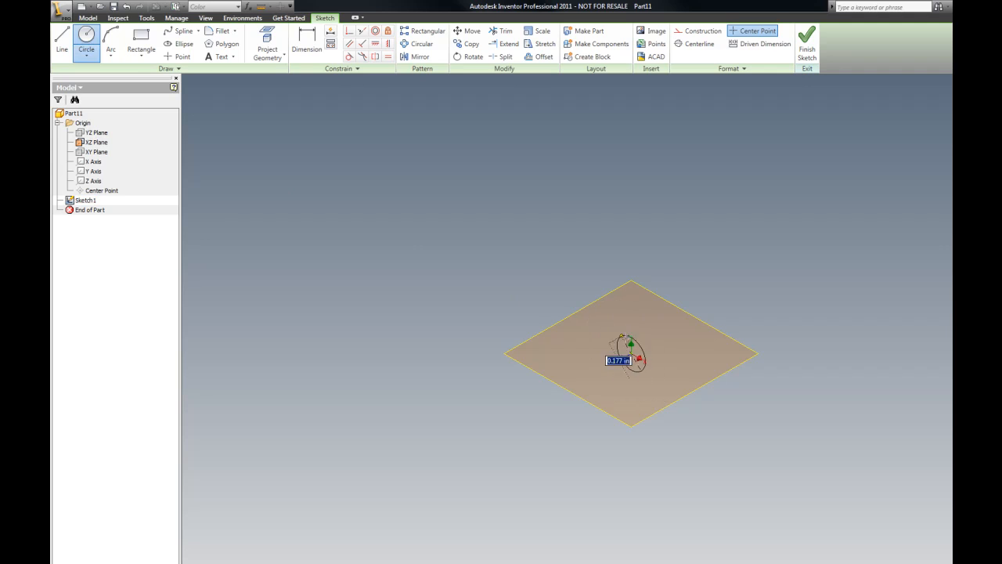
key(Escape)
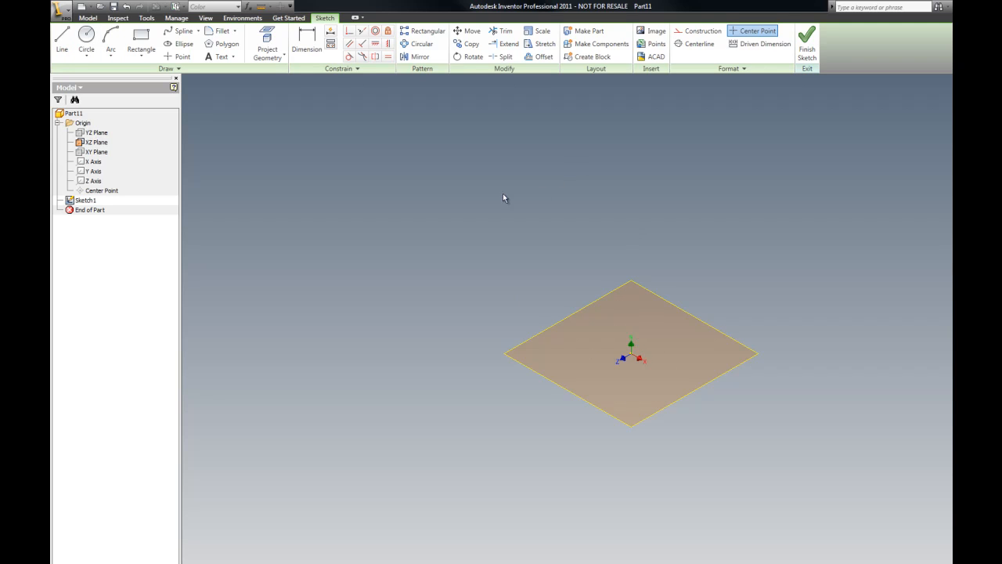
Step: Finish the default Sketch1 and delete it from the model tree
right_click(86, 201)
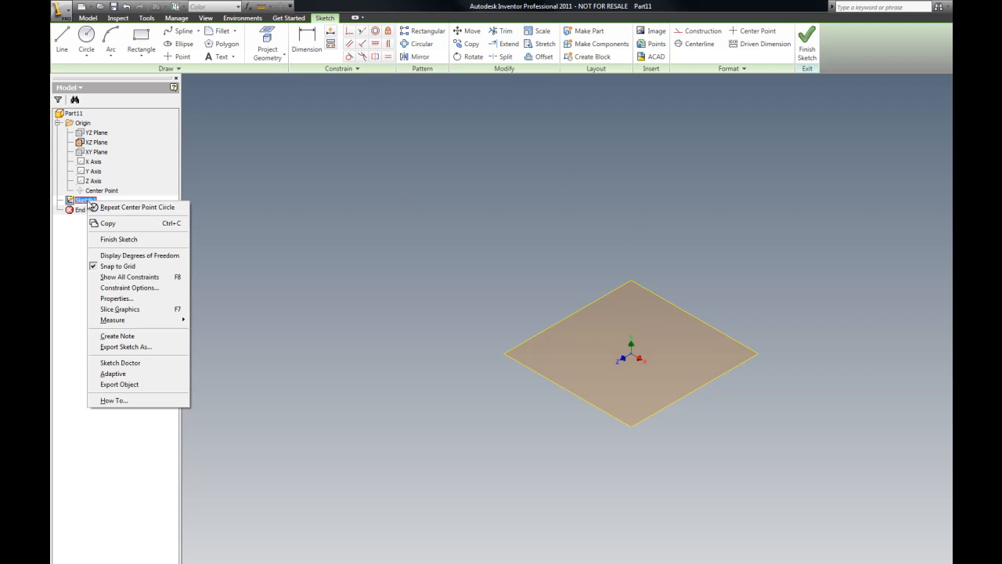
click(118, 239)
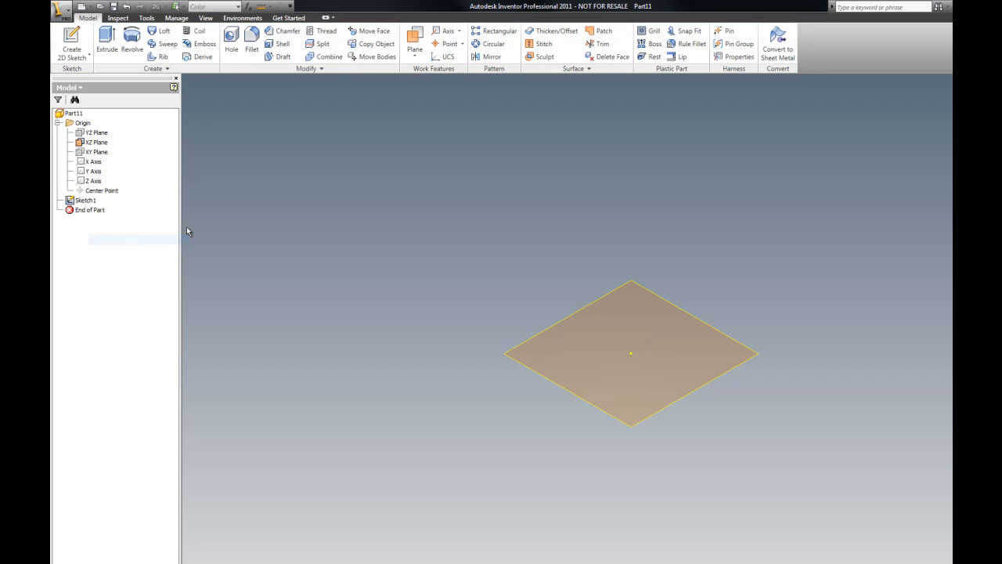
right_click(92, 201)
click(114, 238)
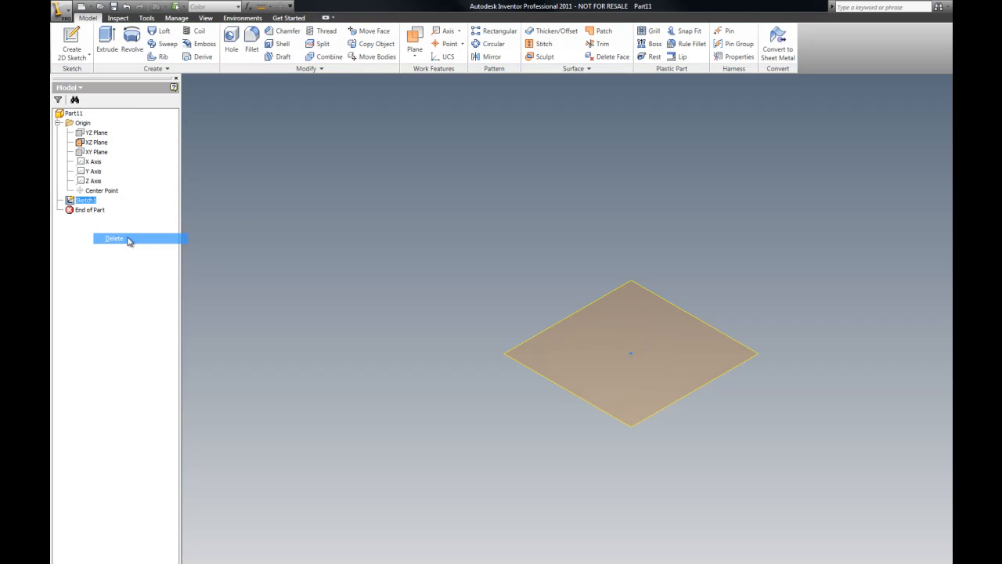
right_click(258, 158)
click(266, 111)
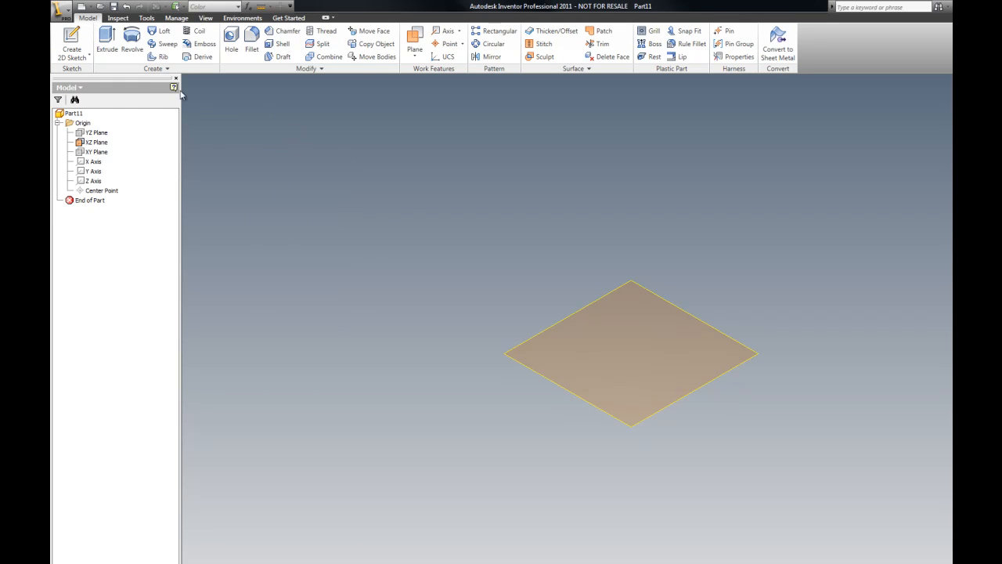
Step: Start a 2D sketch on the XZ Plane, draw a 1.33 in diameter circle centered on the origin, and finish the sketch
click(71, 40)
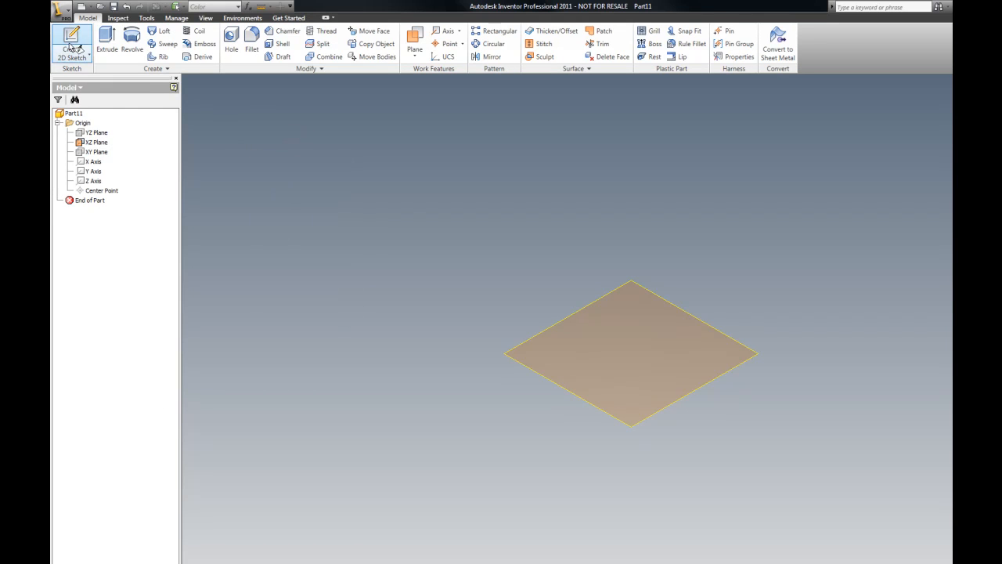
click(524, 370)
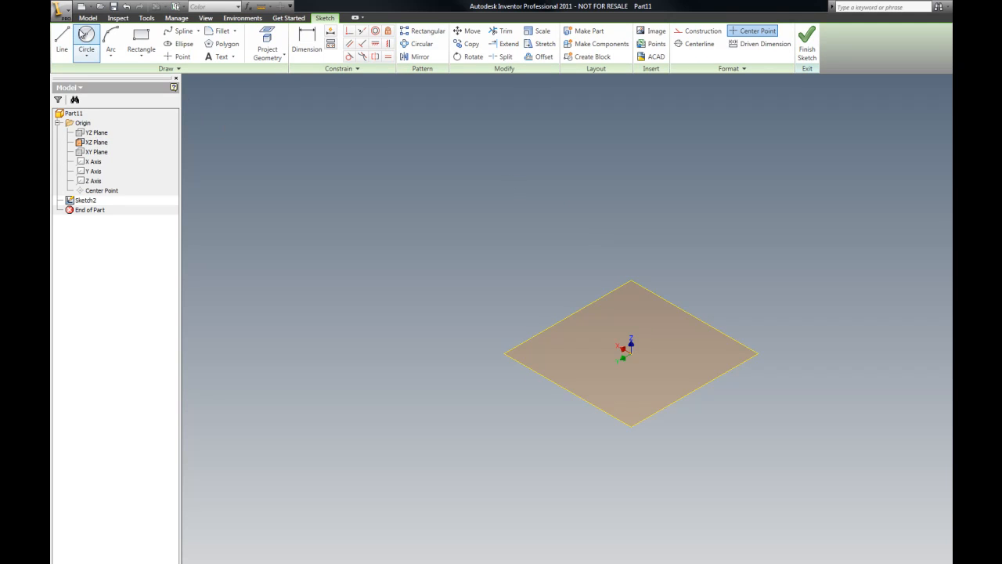
click(87, 36)
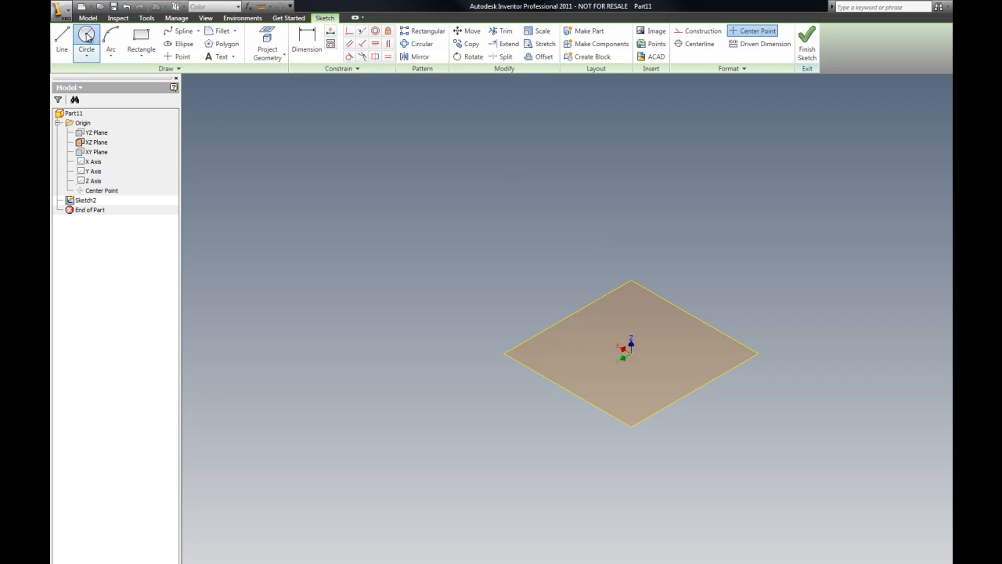
click(631, 353)
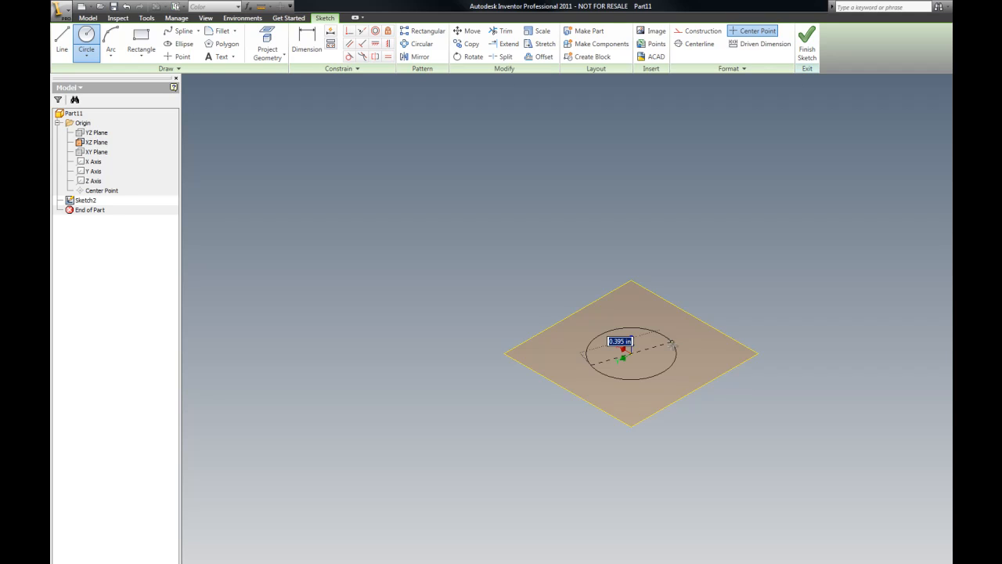
text(1.33)
key(Return)
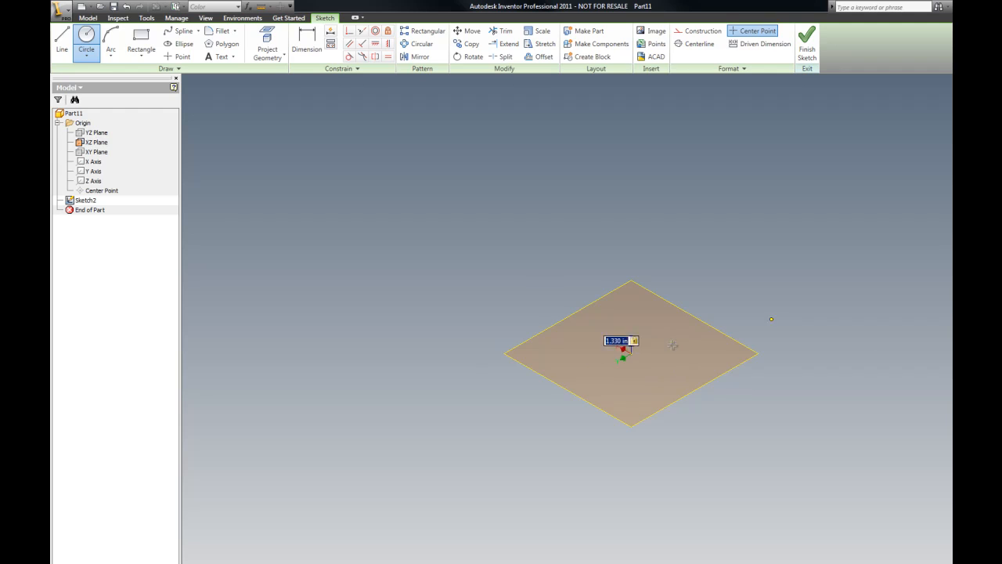
scroll(526, 297, down, 3)
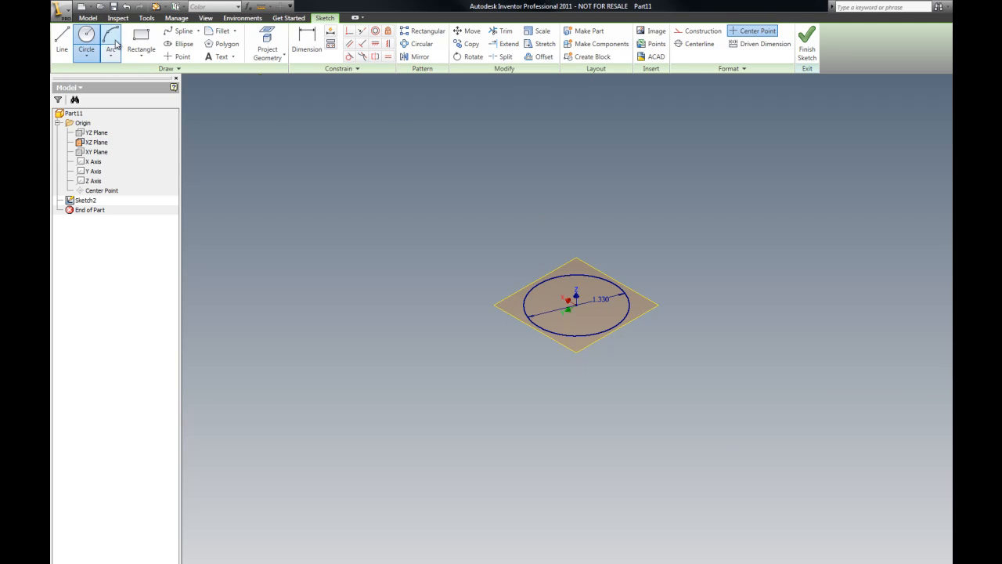
right_click(200, 92)
click(213, 97)
right_click(210, 92)
click(233, 113)
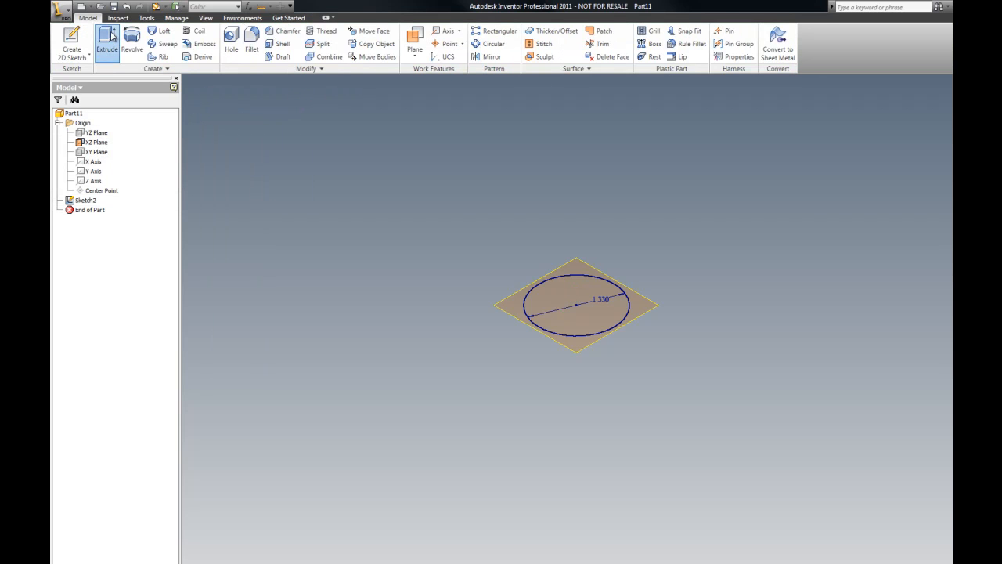
Step: Extrude the circle profile a distance of 3 in
click(107, 41)
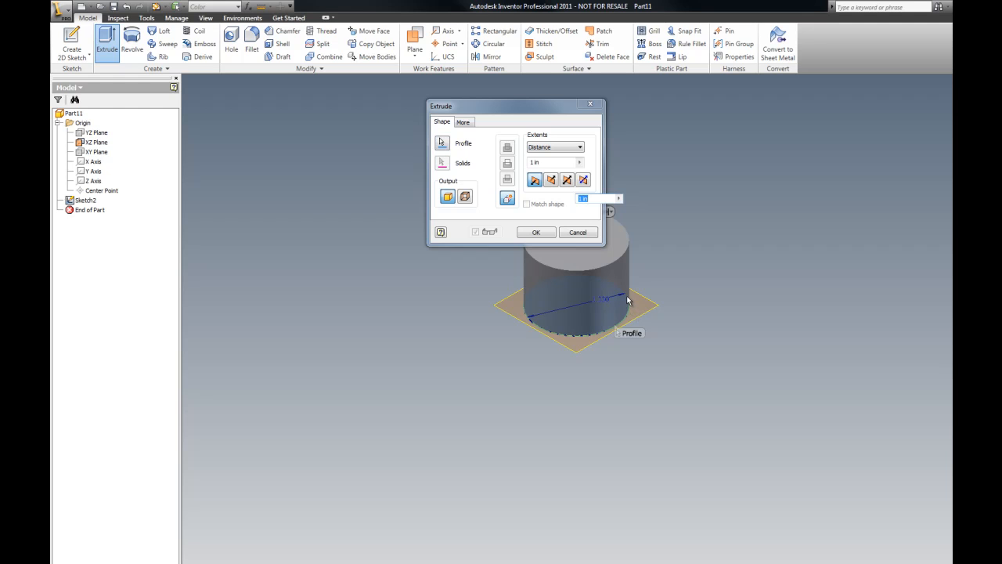
click(537, 162)
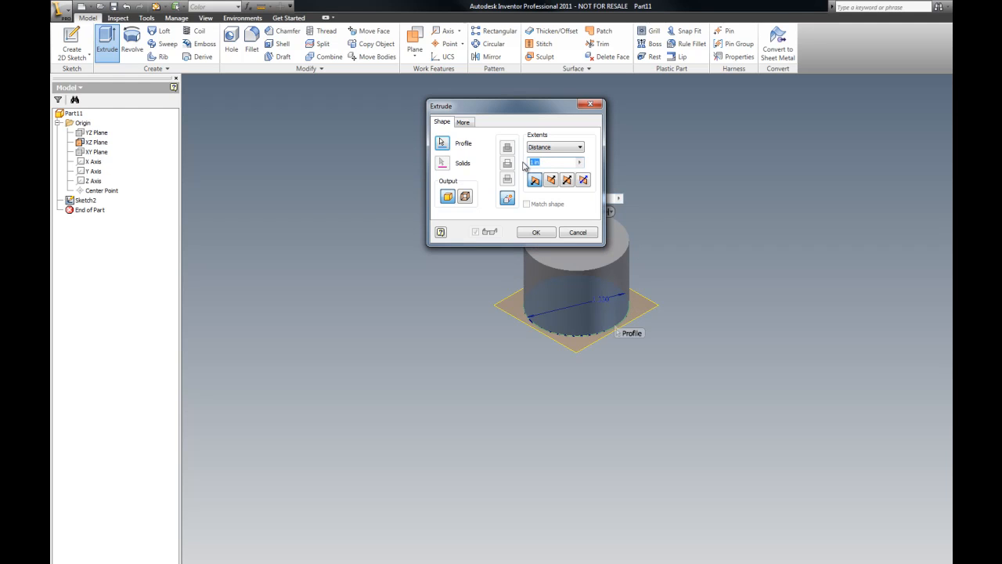
text(3)
key(Return)
scroll(447, 276, up, 5)
scroll(469, 241, down, 5)
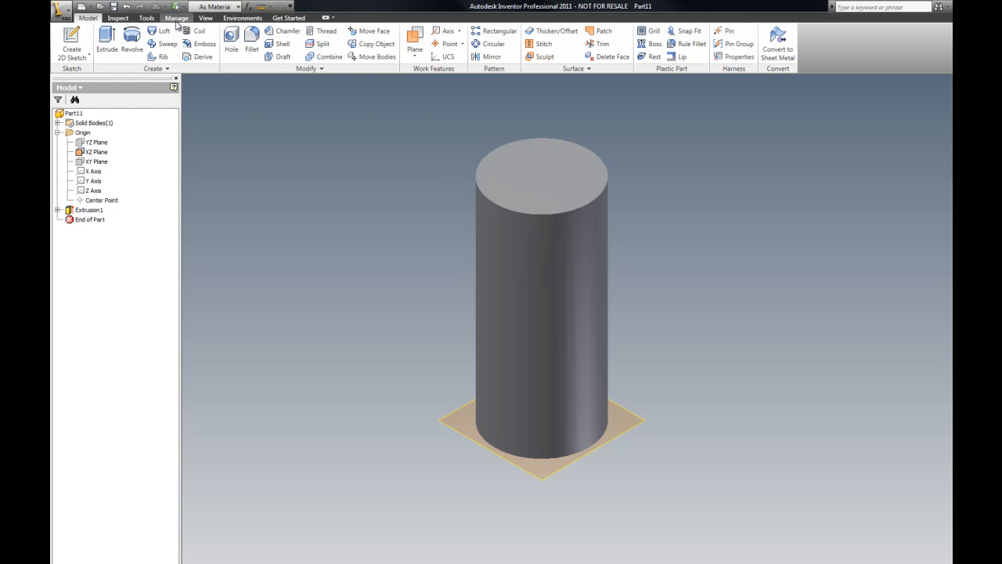
Step: Switch the visual style to Wireframe
click(205, 18)
click(174, 43)
click(194, 165)
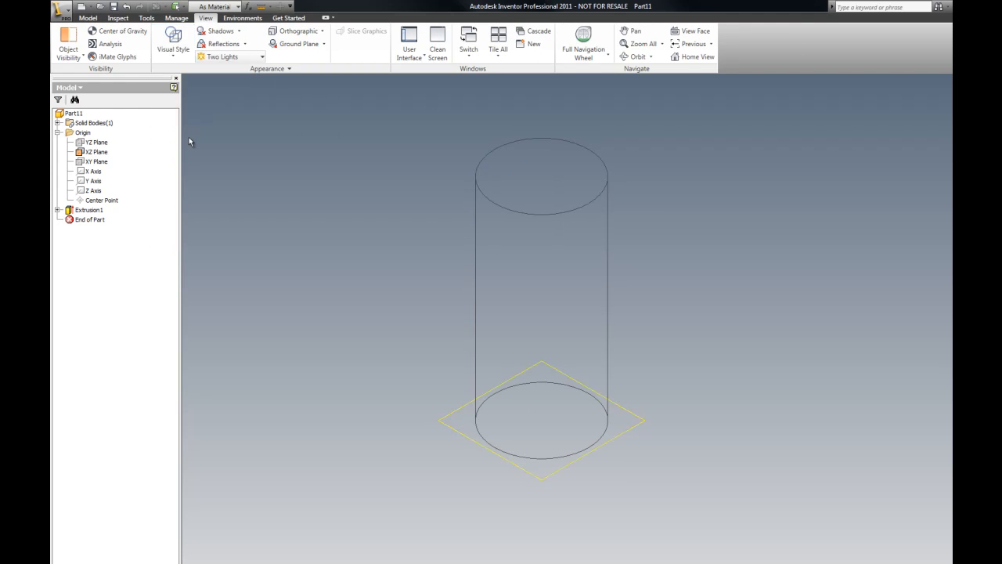
Step: Make the Y Axis and the YZ Plane visible
right_click(94, 184)
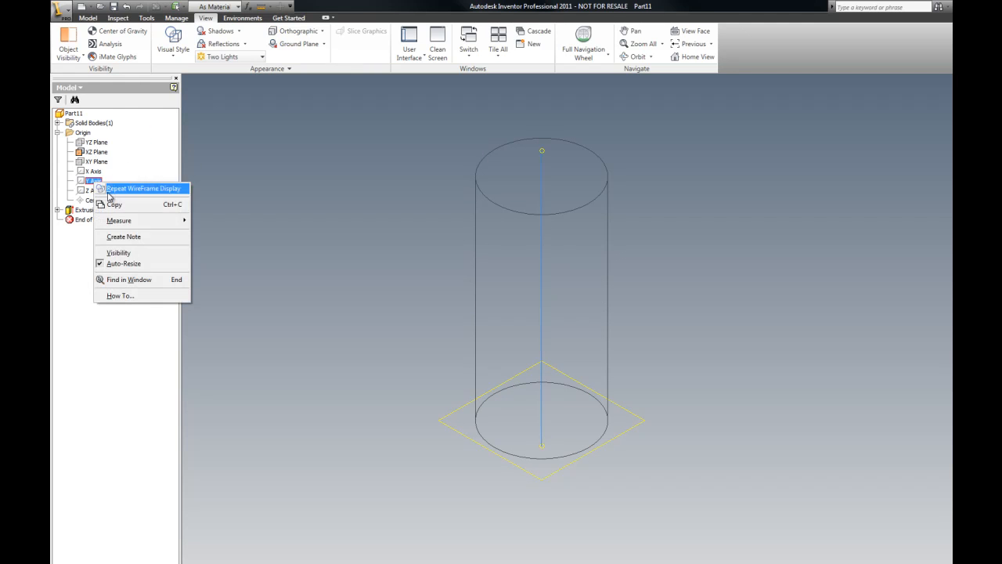
click(180, 252)
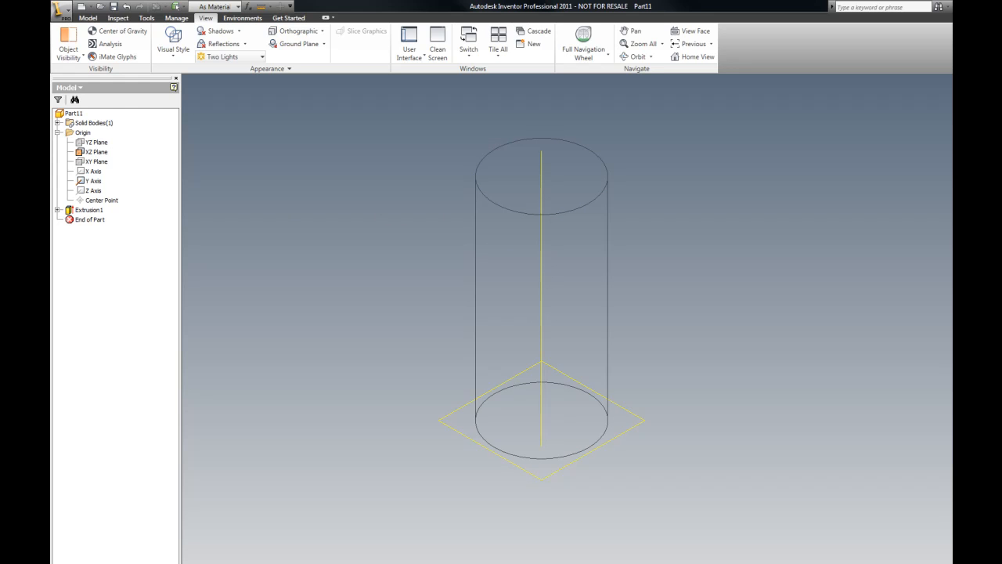
drag(50, 47, 419, 91)
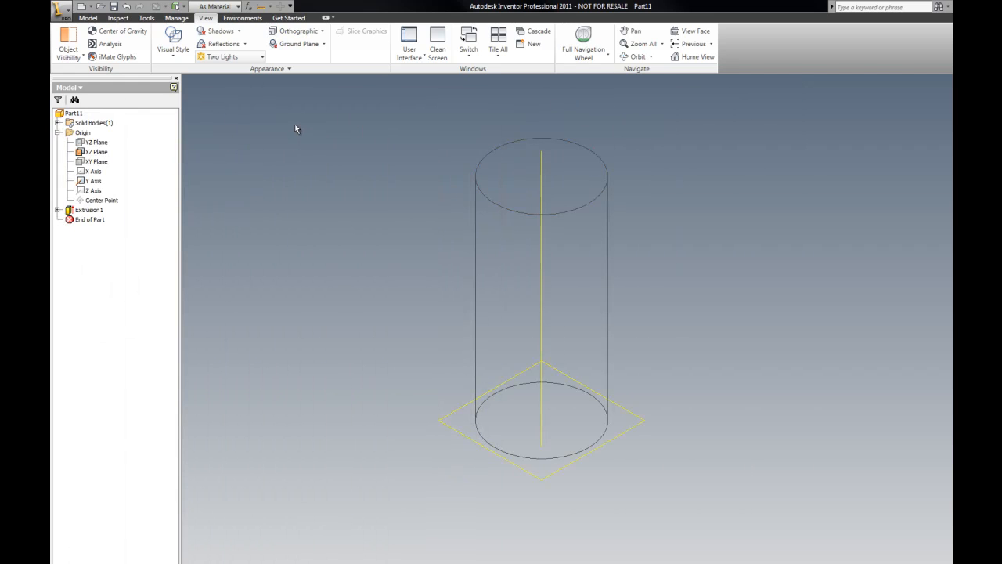
click(88, 17)
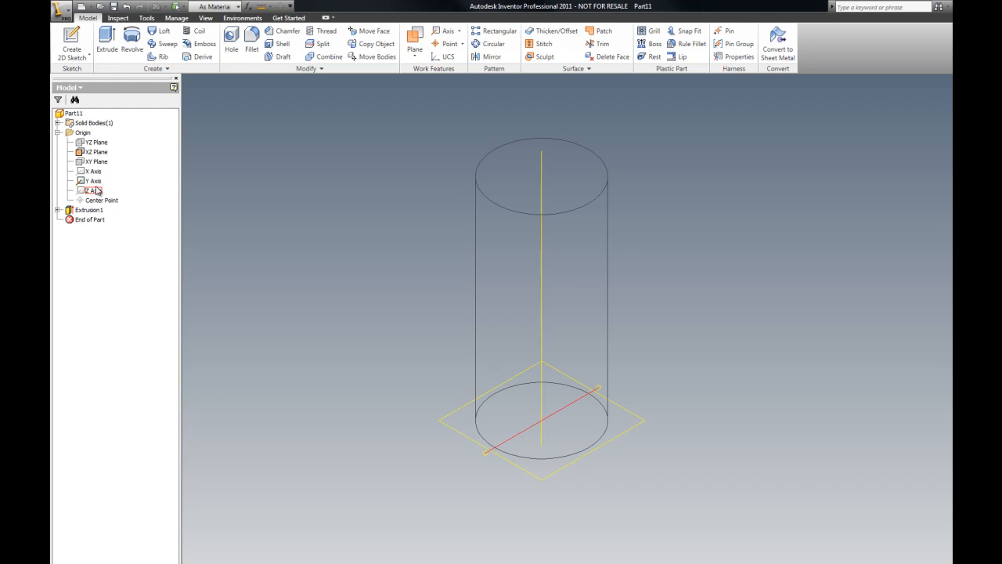
right_click(101, 148)
click(129, 227)
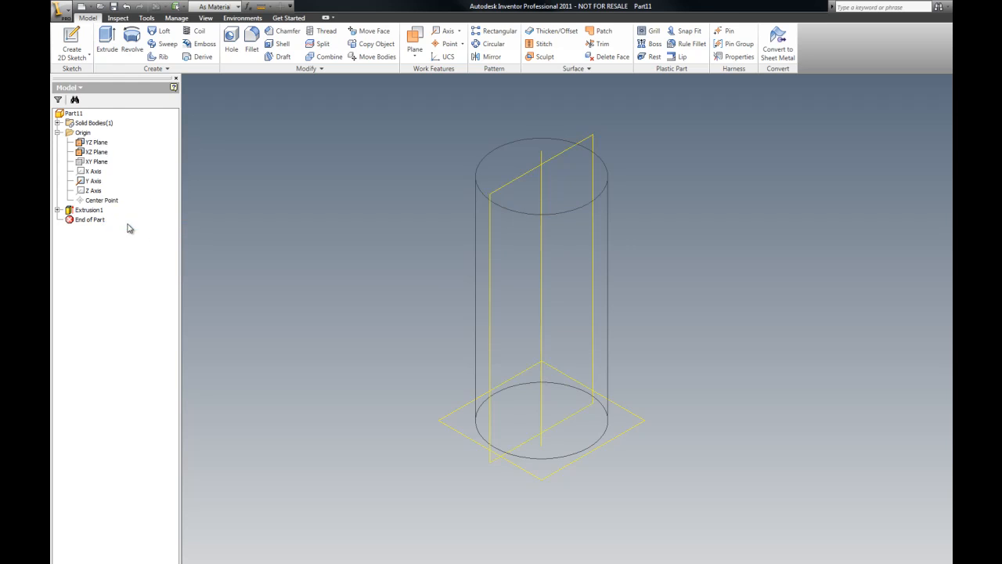
Step: Start a sketch on the YZ Plane, draw a 0.5 in diameter circle centered on the Y axis near the cylinder's top, and finish the sketch
right_click(597, 99)
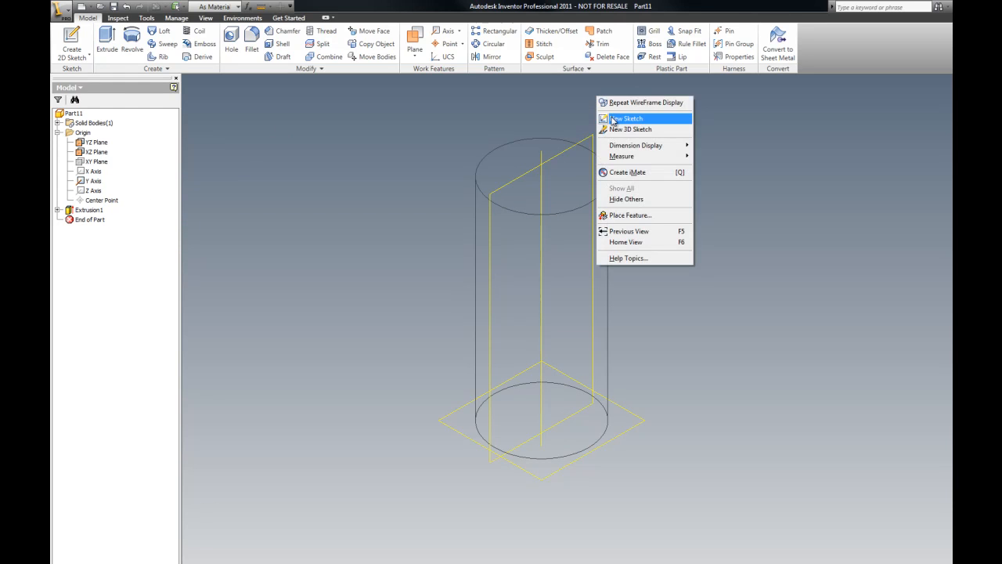
click(612, 119)
click(593, 133)
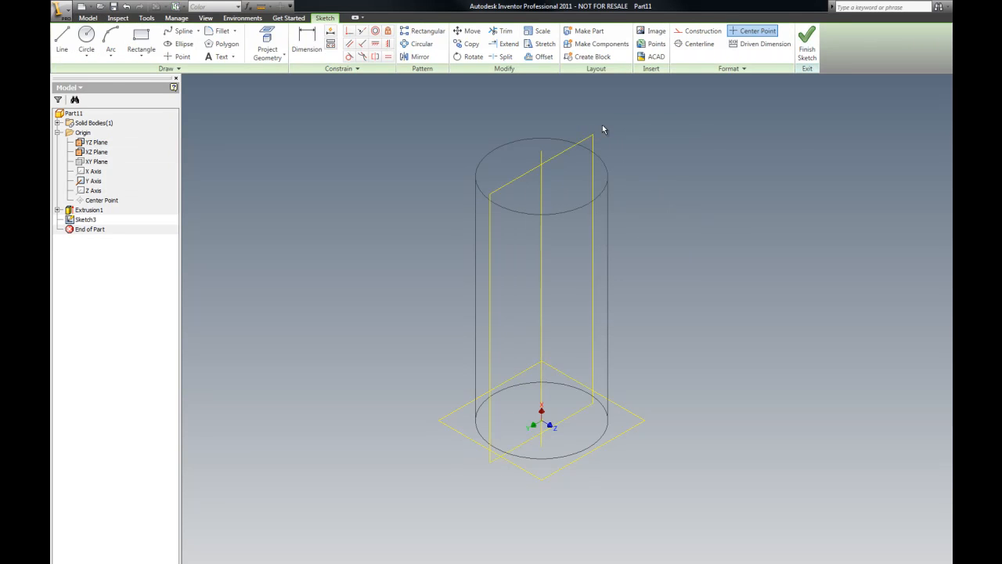
click(87, 38)
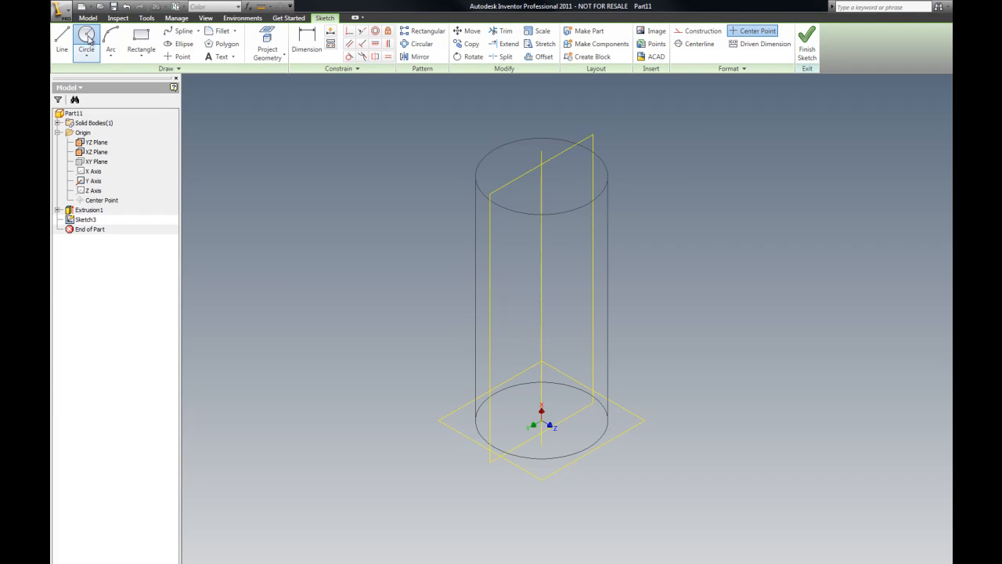
click(541, 195)
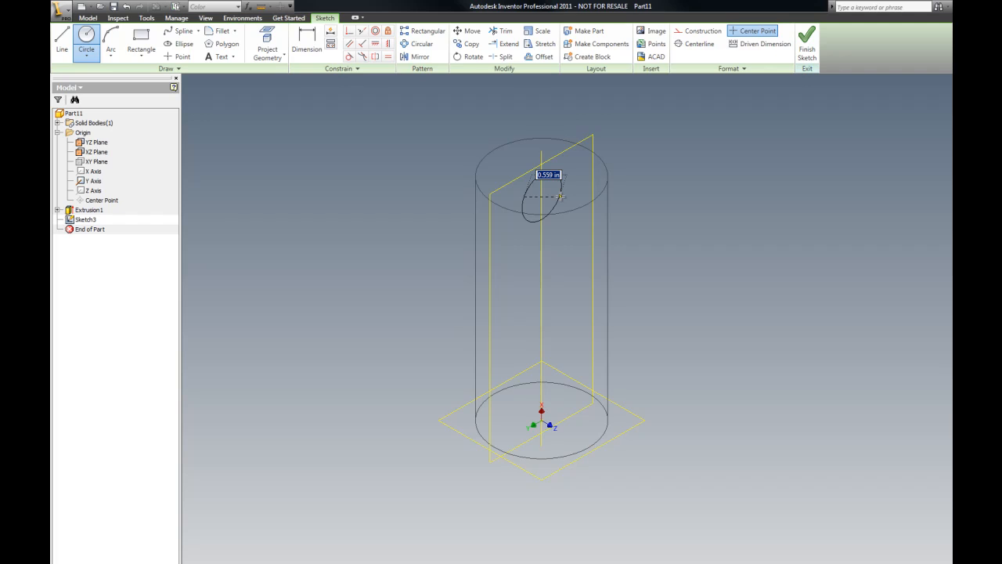
text(.5)
key(Return)
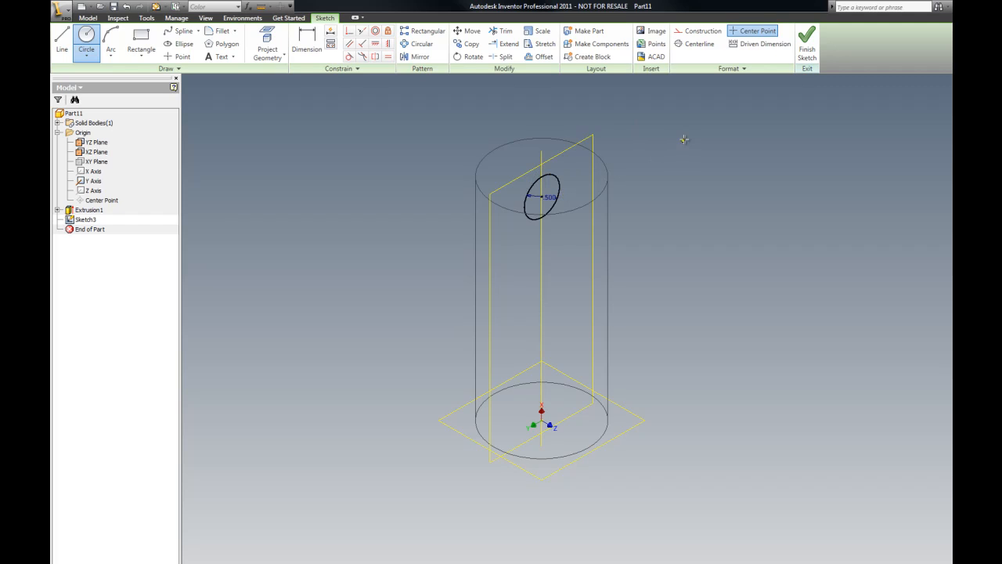
key(Escape)
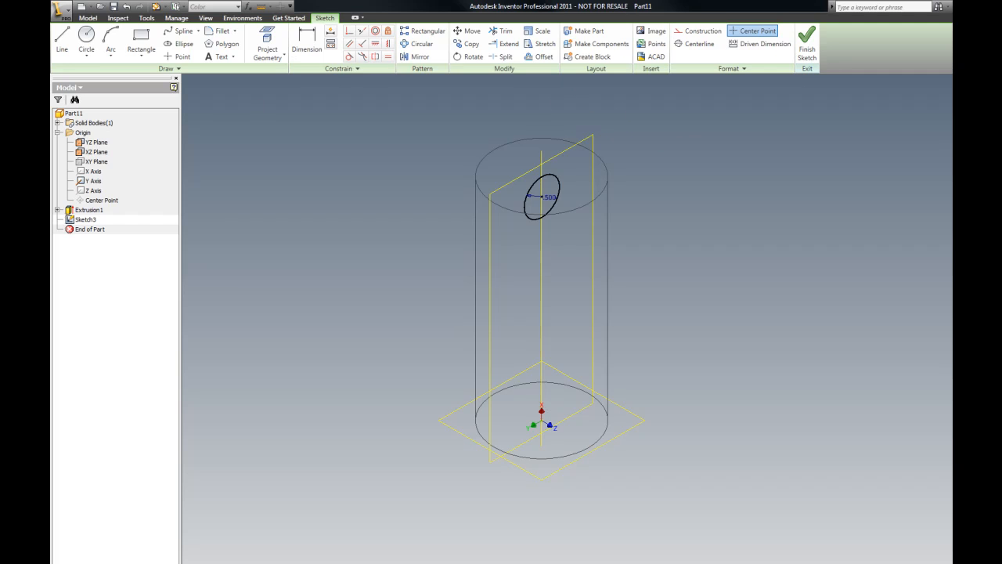
drag(52, 144, 629, 92)
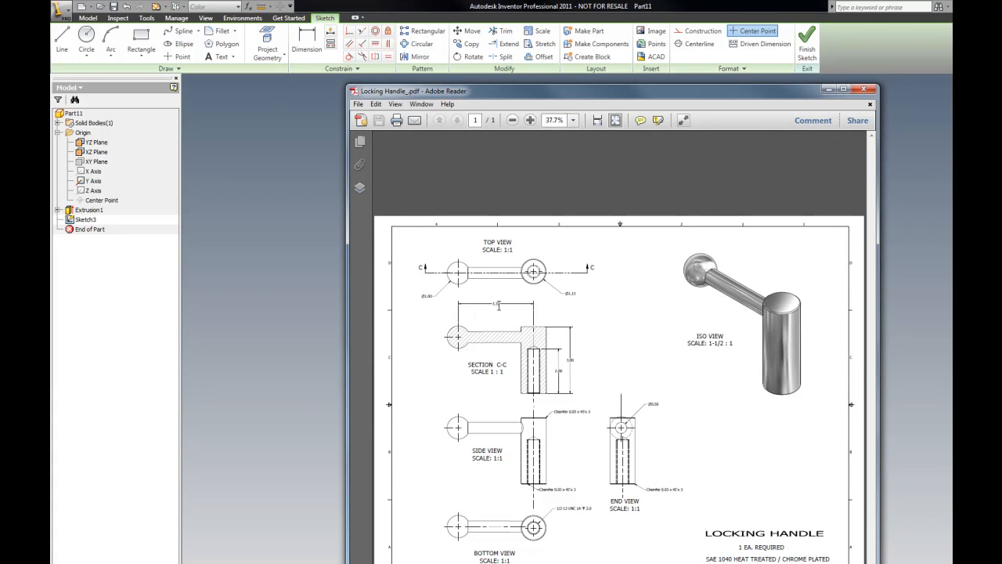
drag(806, 87, 0, 73)
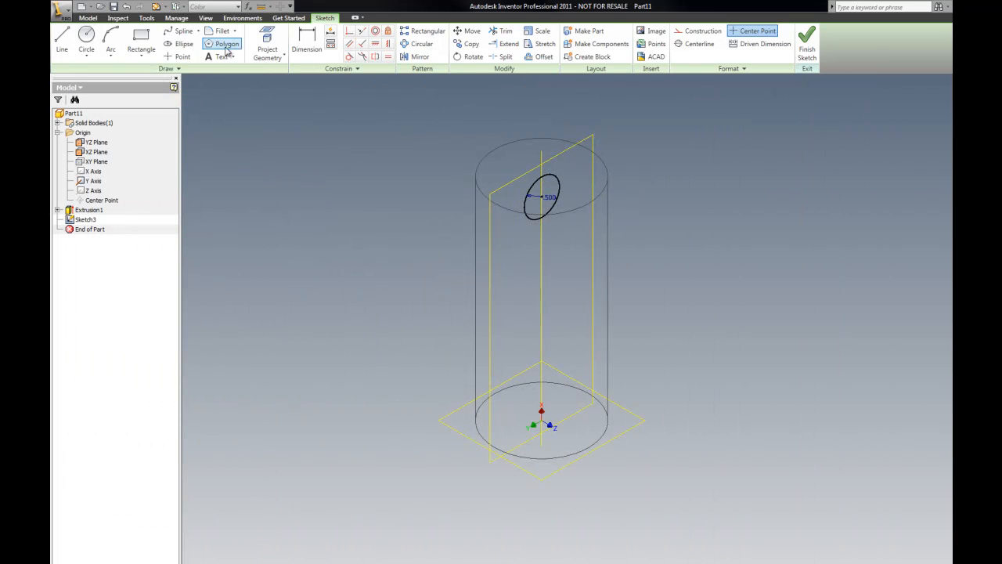
right_click(250, 104)
click(284, 127)
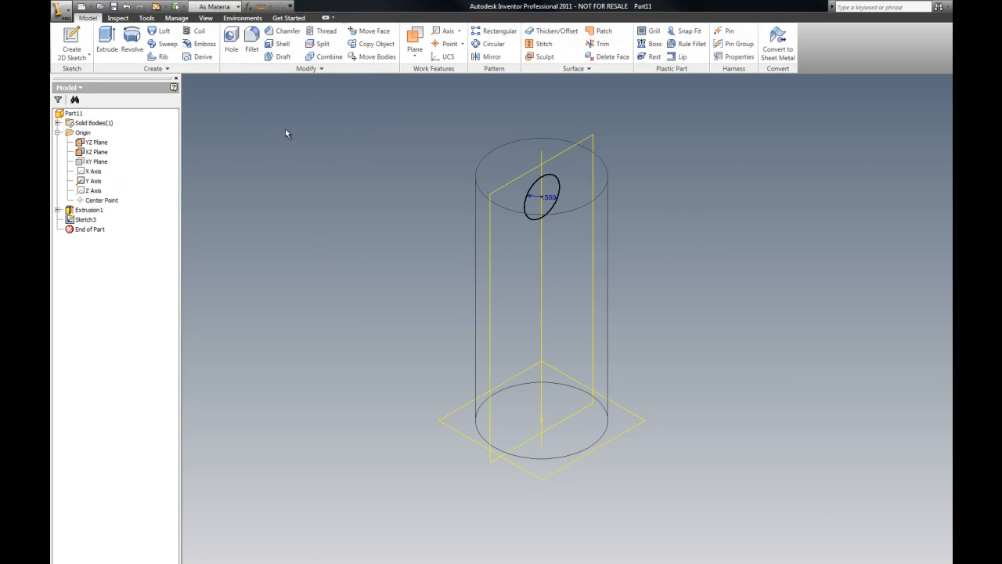
Step: Extrude the 0.5 in circle profile a distance of 3.37 in
click(107, 40)
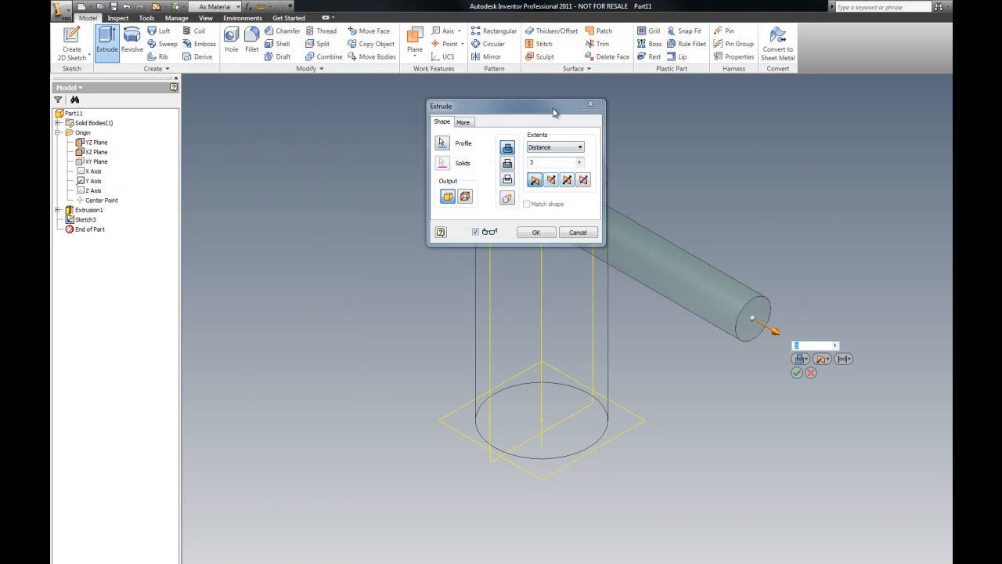
drag(552, 111, 377, 111)
click(371, 166)
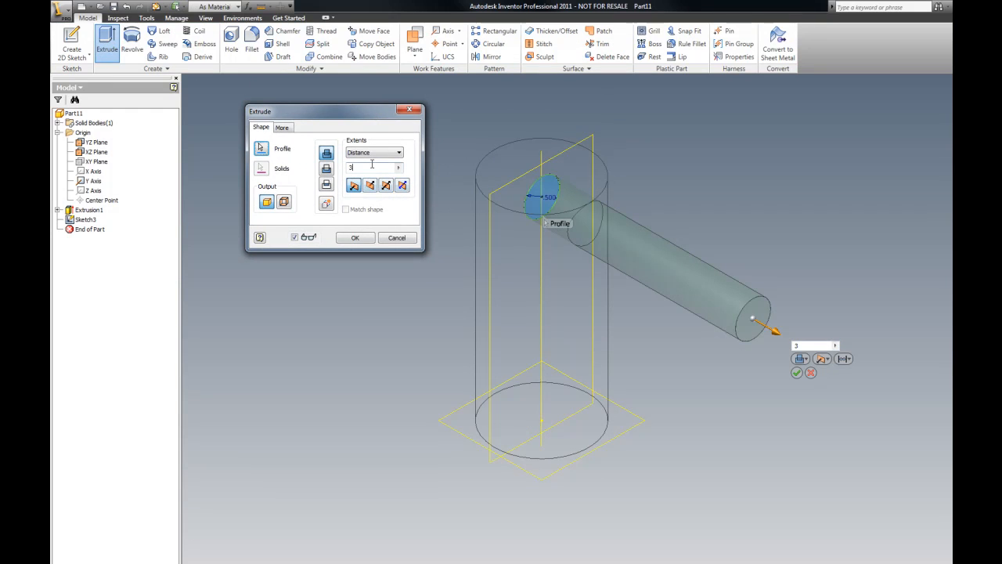
text(.37)
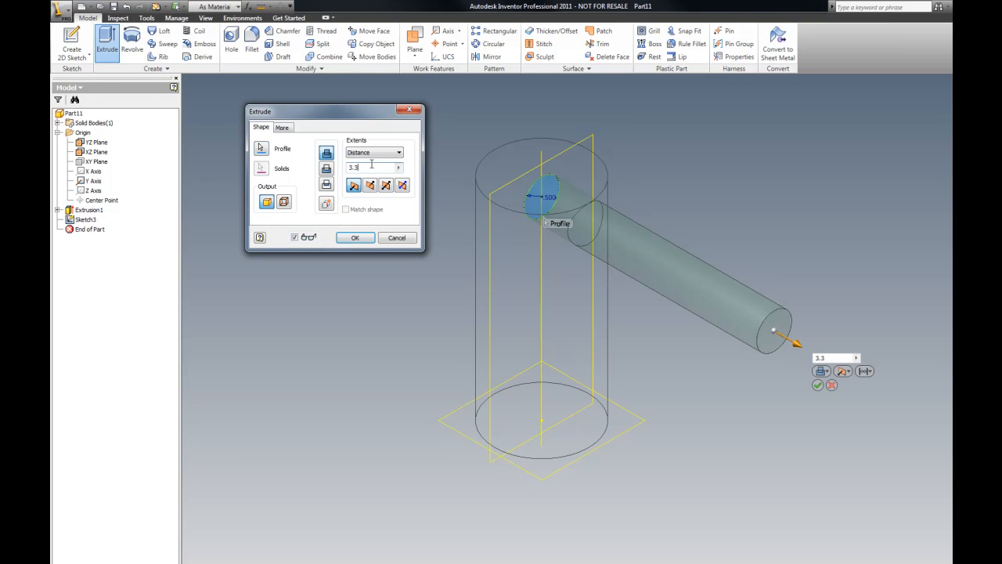
click(356, 237)
scroll(566, 160, up, 4)
scroll(671, 189, down, 5)
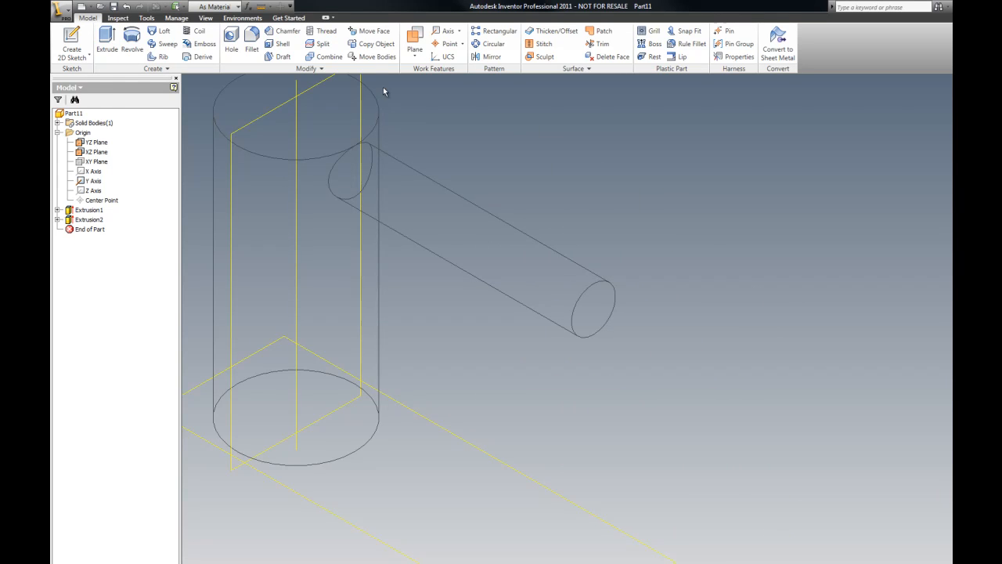
Step: Measure the distance from the cylinder's top edge to the end face of the new extrusion
click(261, 6)
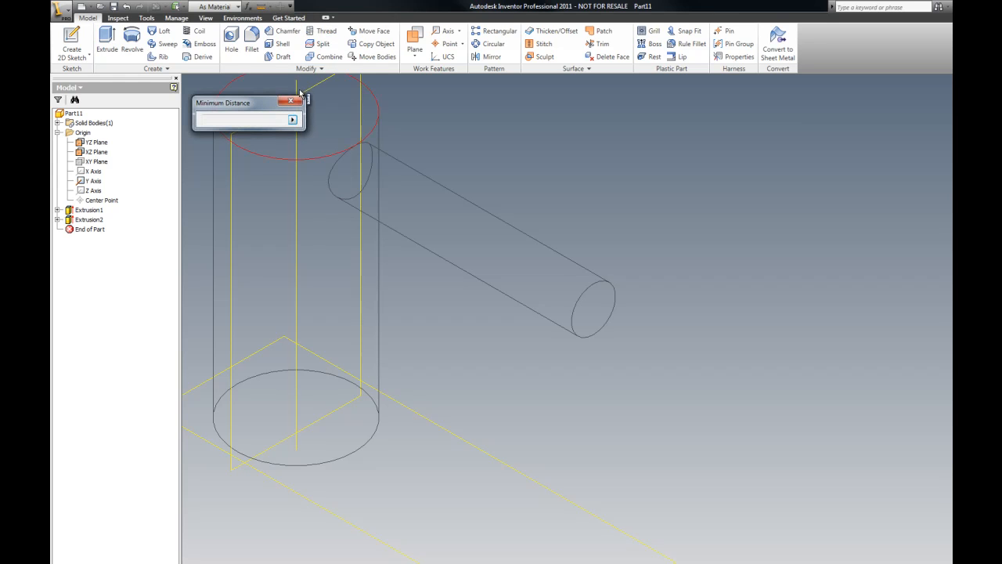
click(297, 84)
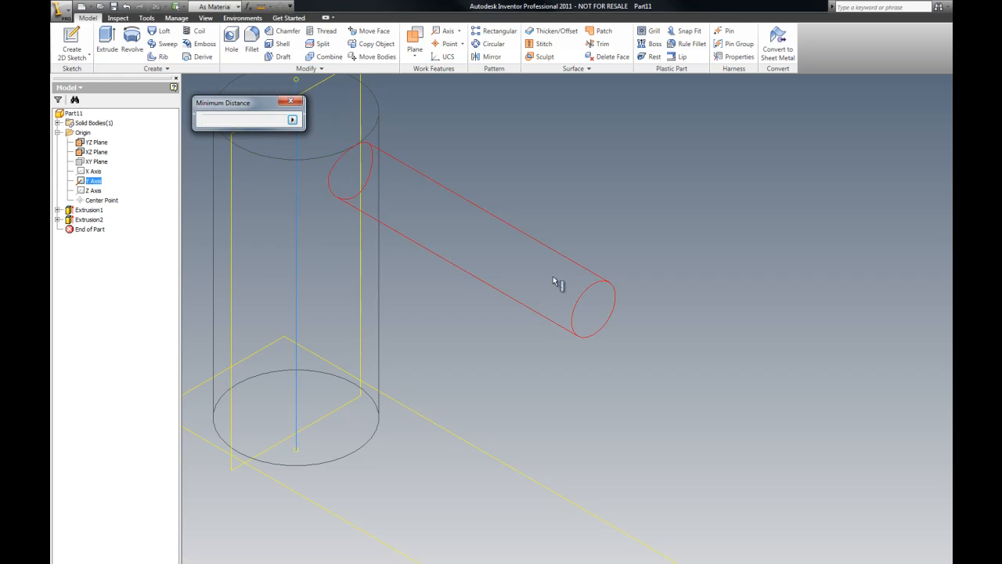
click(615, 311)
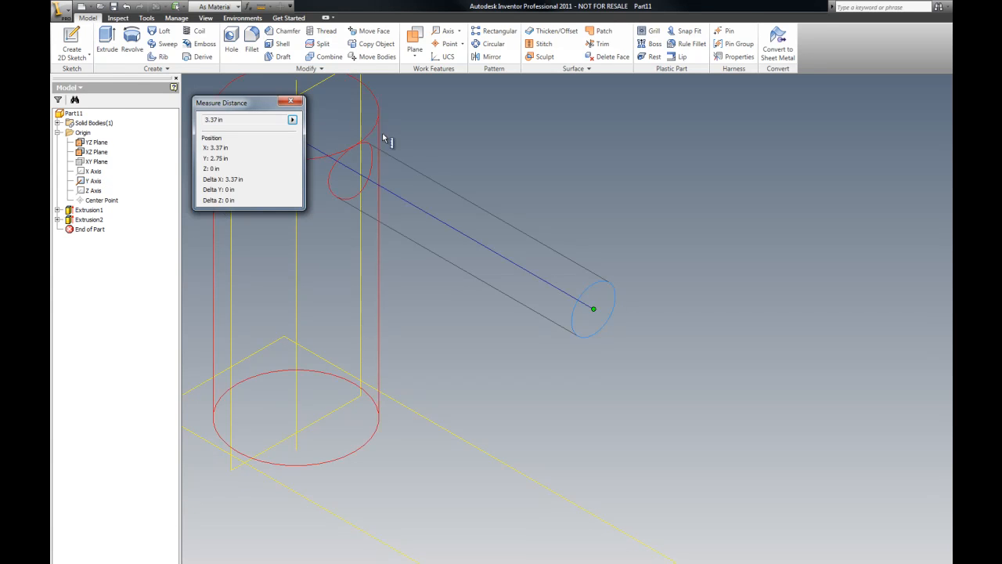
click(290, 101)
scroll(521, 278, up, 3)
scroll(521, 278, up, 4)
scroll(537, 247, down, 5)
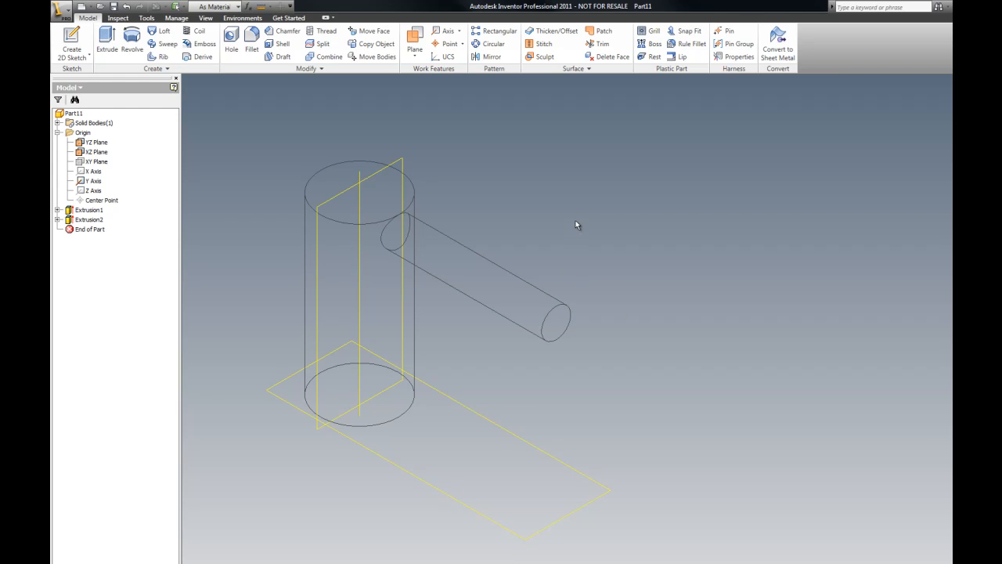
Step: Start a sketch on the end face of the 0.5 in extrusion and project the Y Axis into it
right_click(577, 194)
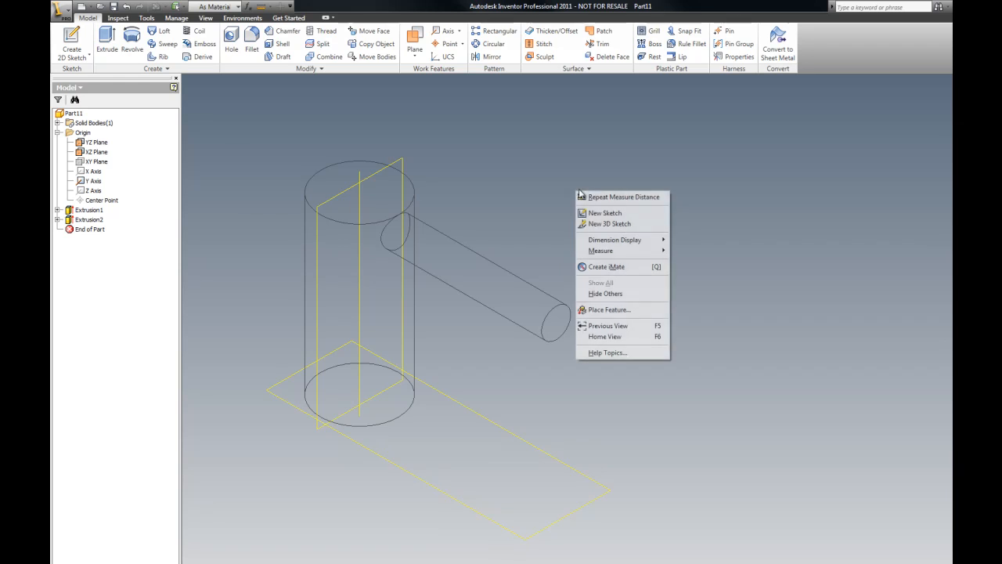
click(618, 214)
click(561, 317)
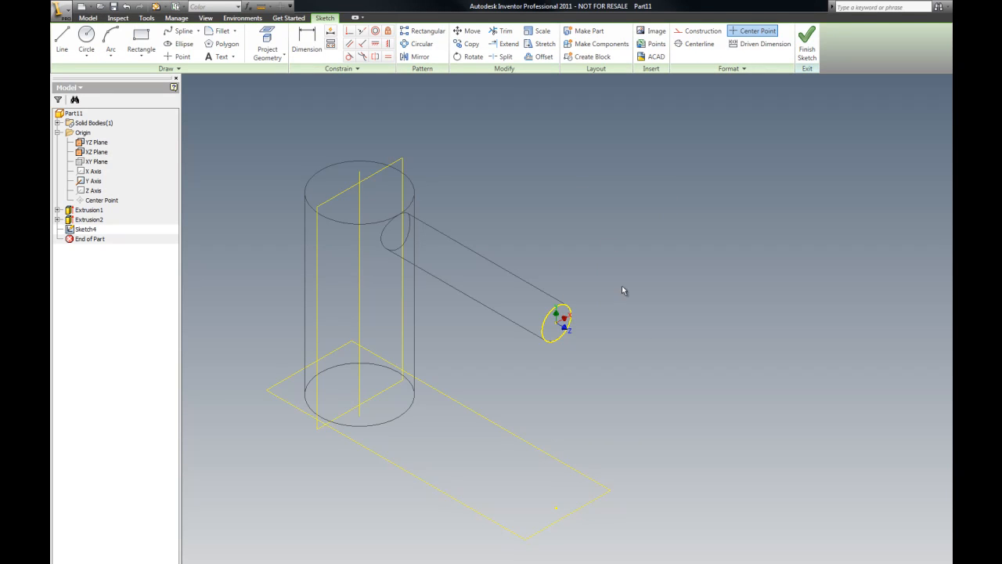
click(100, 183)
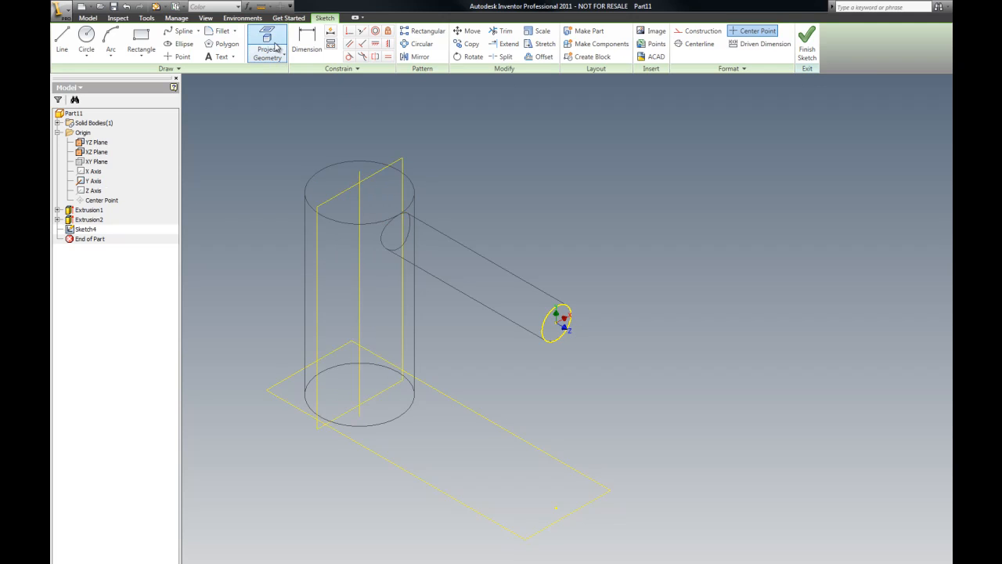
click(360, 174)
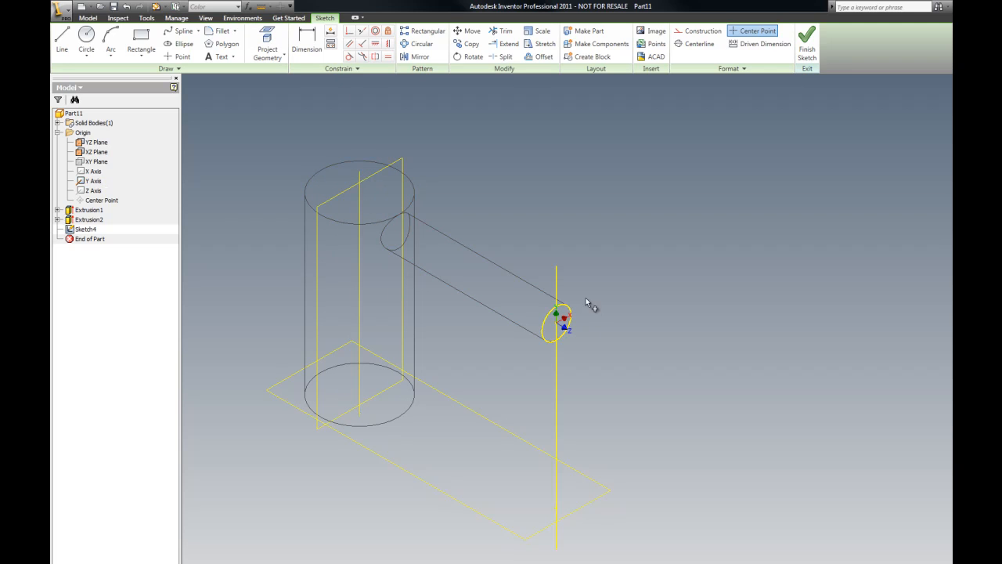
scroll(599, 321, up, 5)
scroll(634, 252, down, 2)
right_click(646, 227)
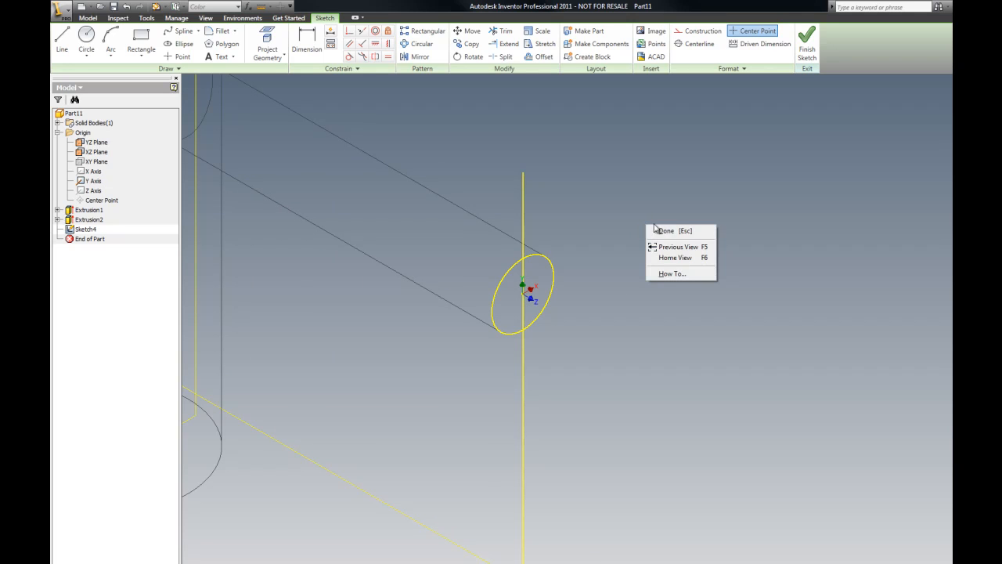
click(670, 230)
scroll(686, 217, down, 3)
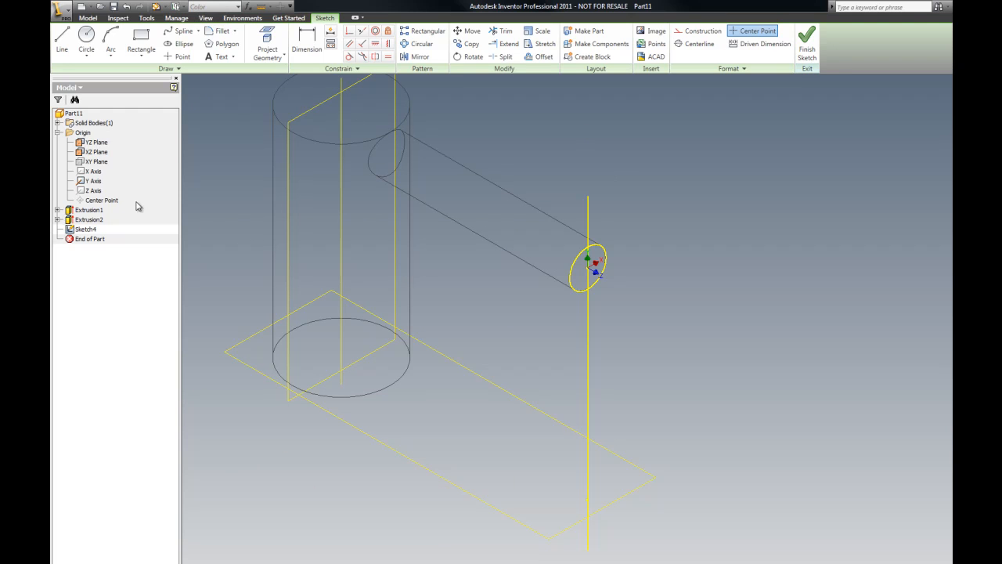
right_click(89, 232)
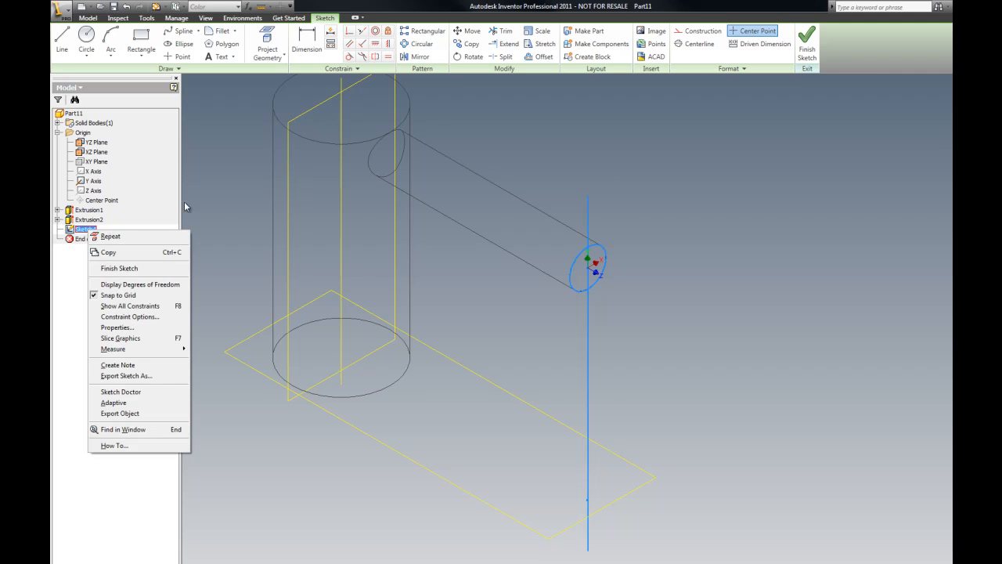
click(235, 186)
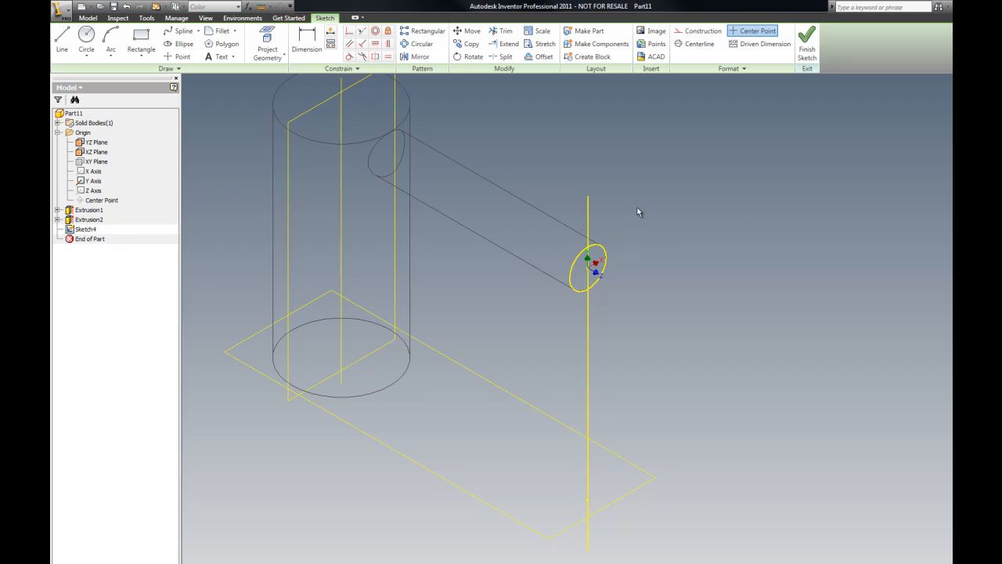
Step: Draw a 1 in diameter circle centered on the end face's center point
click(87, 37)
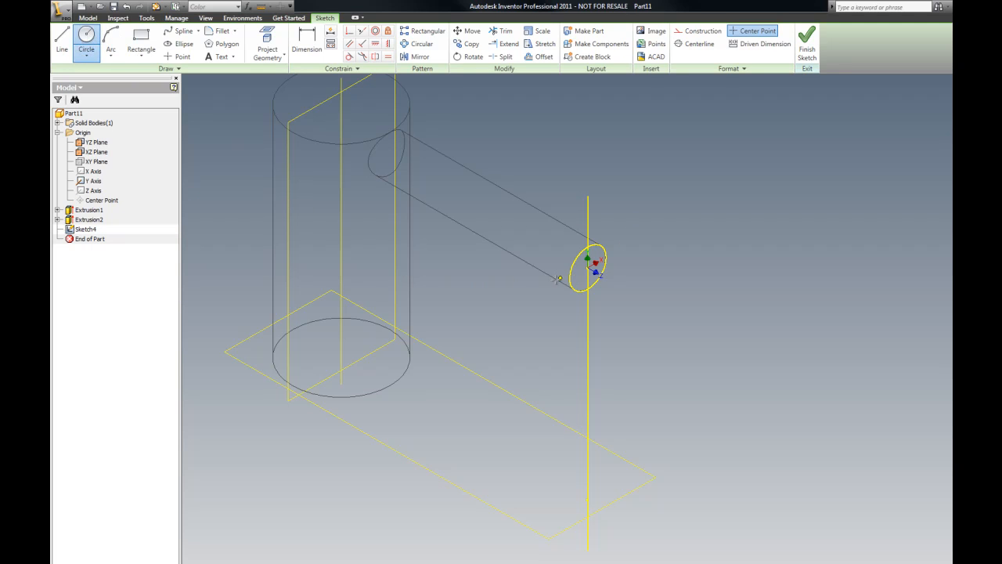
click(587, 267)
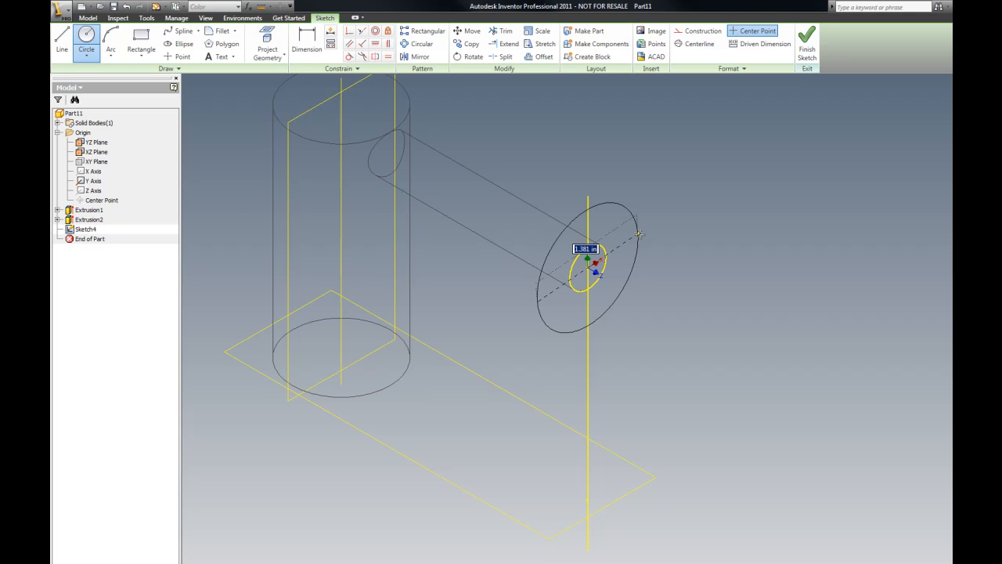
text(1)
key(Return)
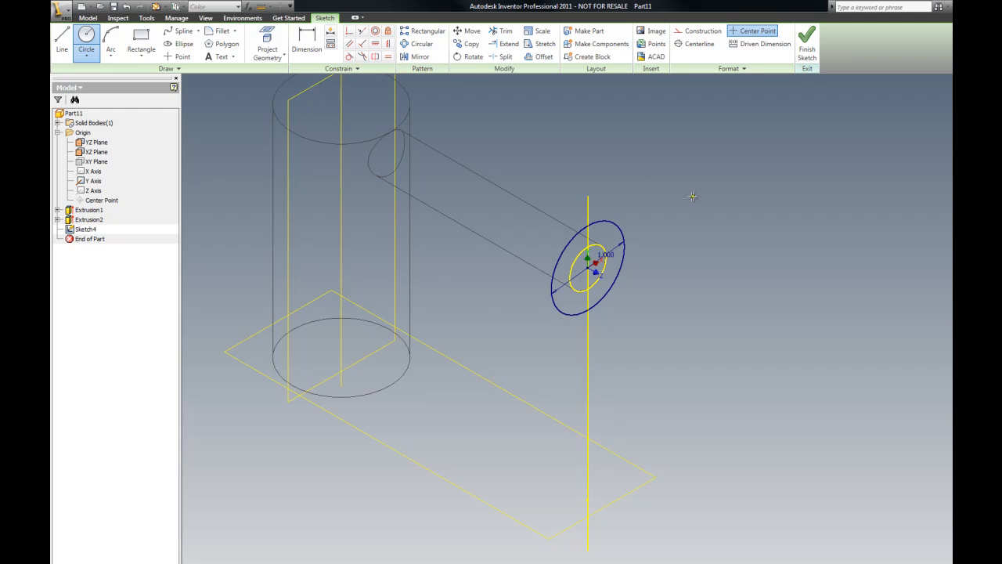
key(Escape)
scroll(631, 273, up, 5)
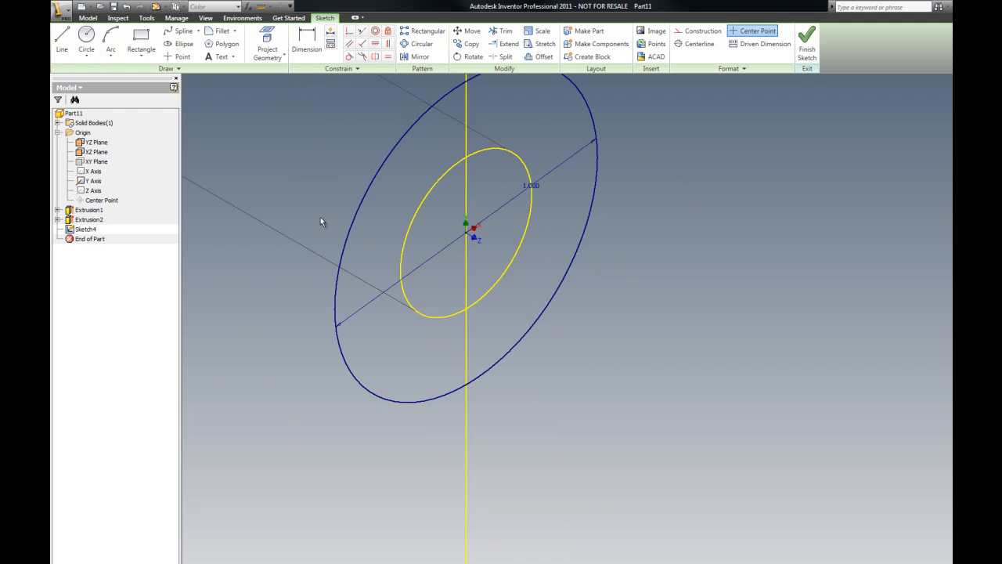
scroll(337, 229, down, 2)
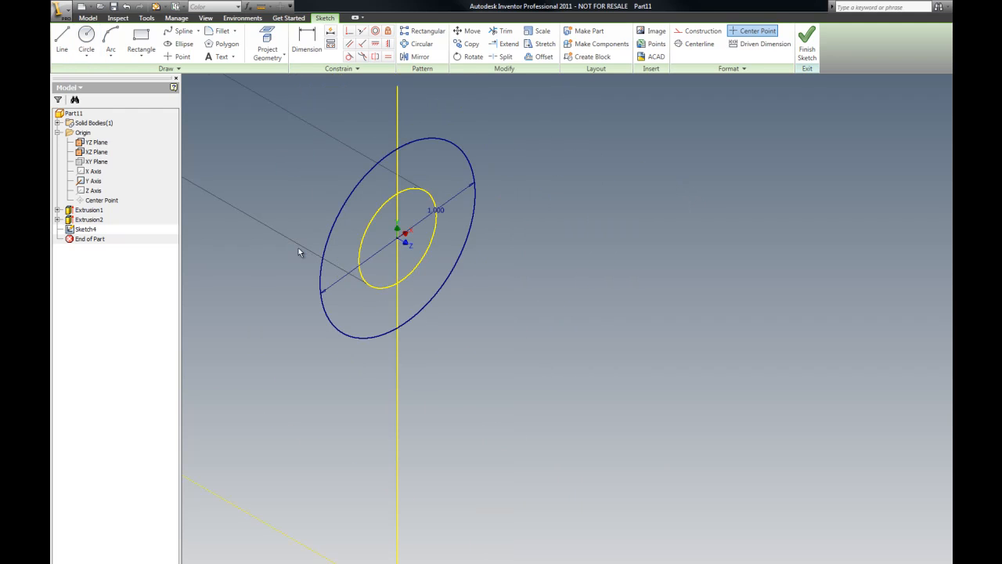
Step: Trim the 1 in circle to a half bounded by the projected axis, close it with a line along the axis, and finish the sketch
click(503, 32)
click(380, 166)
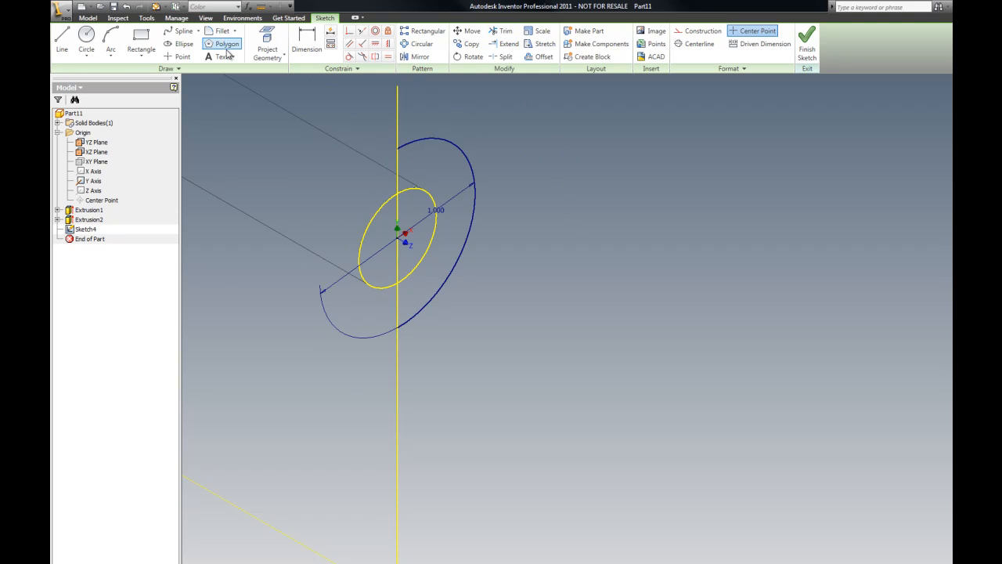
click(62, 39)
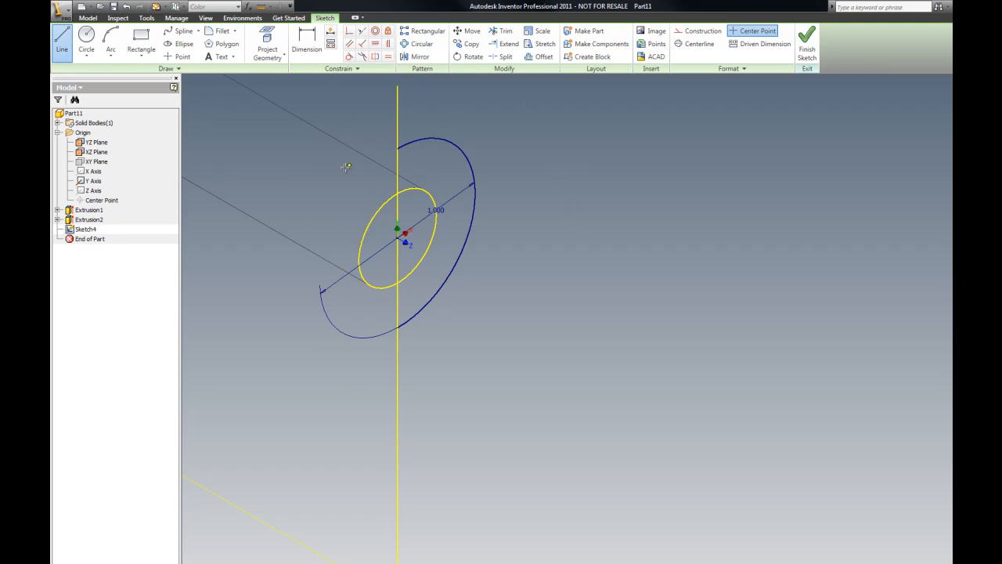
click(418, 173)
click(397, 328)
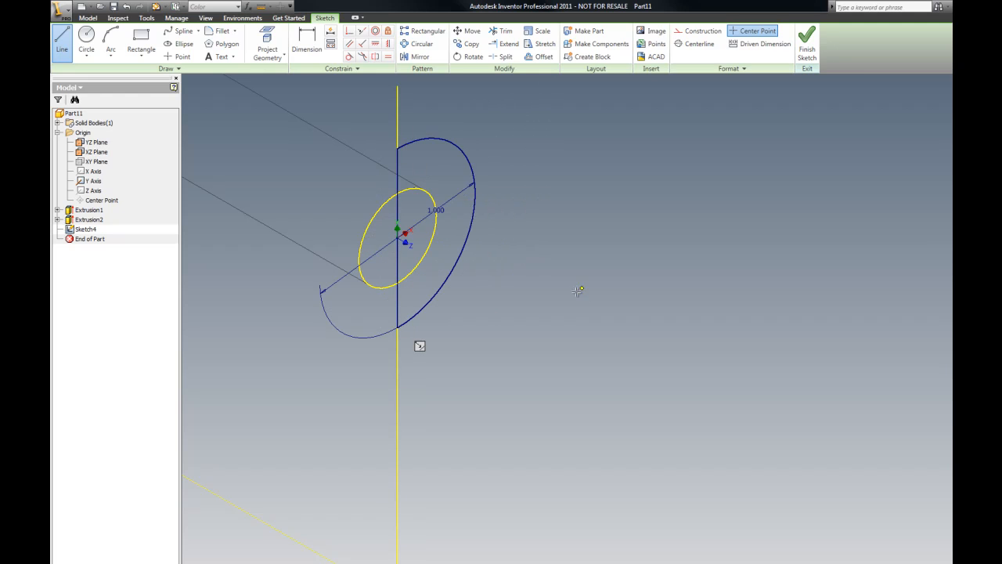
key(Escape)
right_click(553, 200)
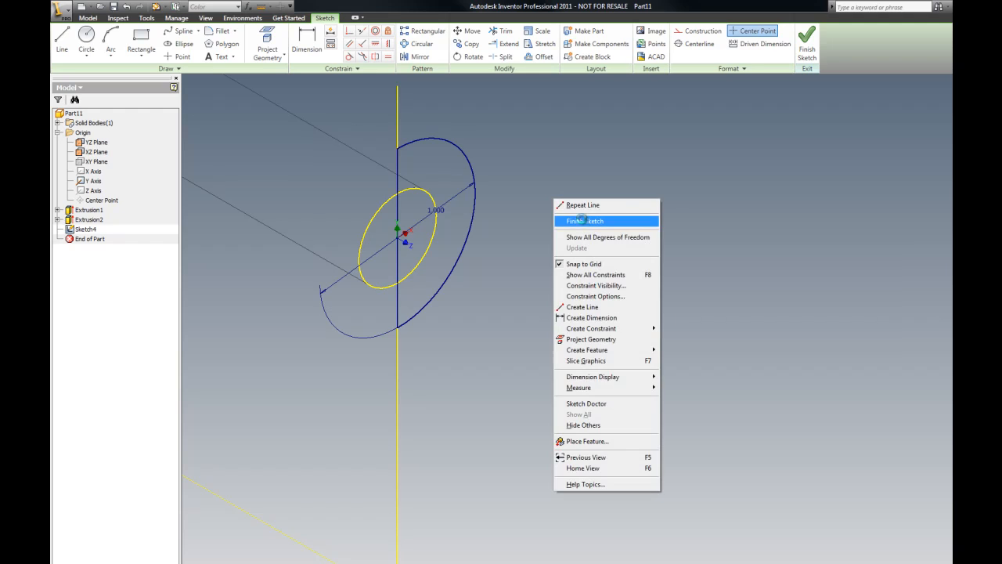
click(583, 221)
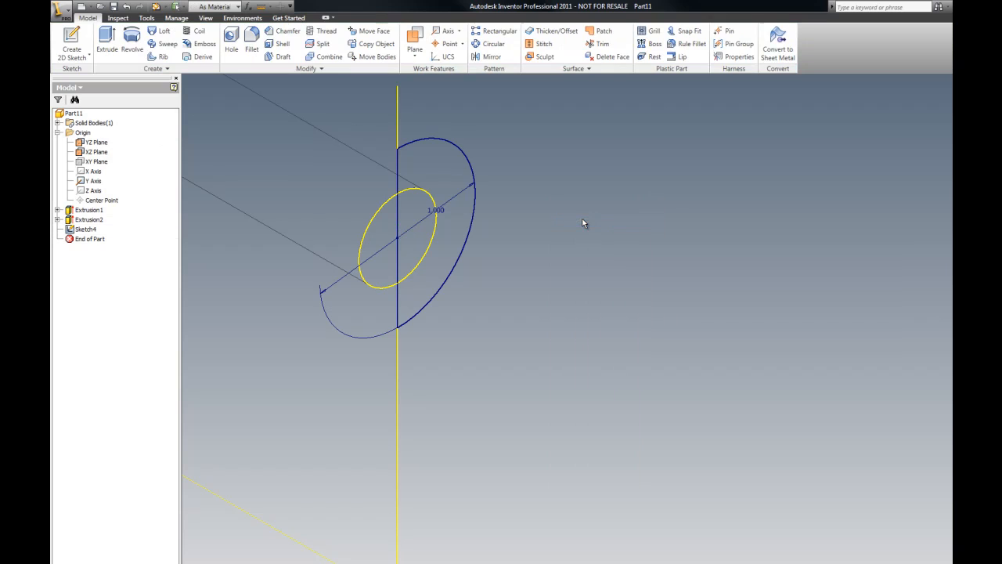
Step: Revolve the half-circle profile a full turn about the projected axis to form the ball end
click(131, 41)
click(421, 165)
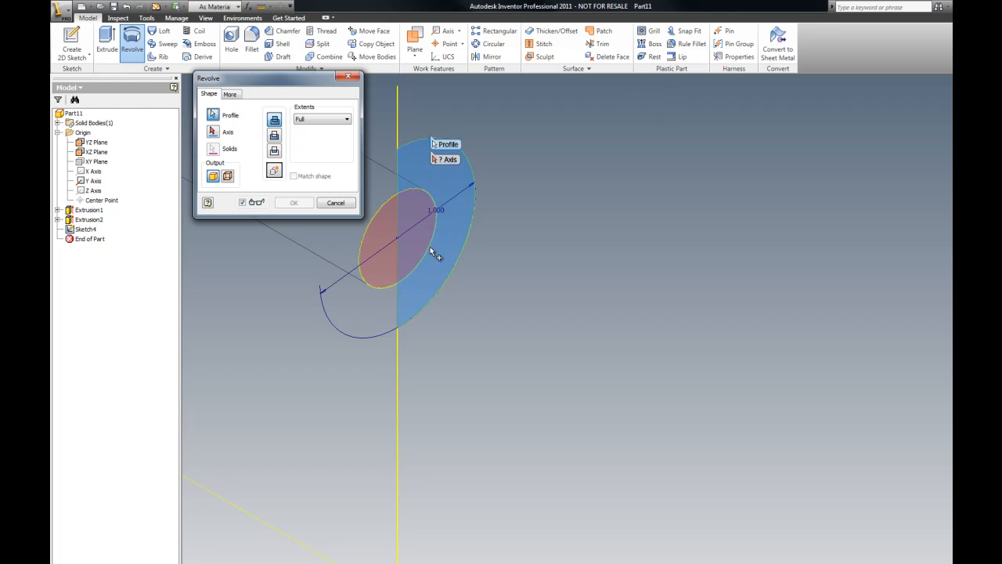
click(217, 135)
click(397, 119)
click(292, 204)
scroll(593, 270, down, 3)
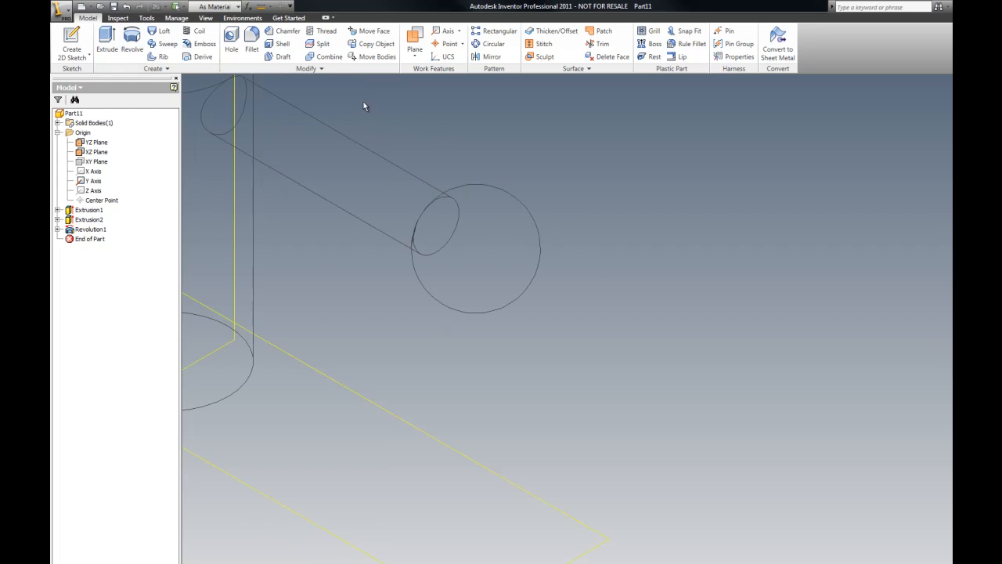
Step: Switch the visual style to Realistic and zoom in and out to inspect the handle
click(206, 18)
click(172, 39)
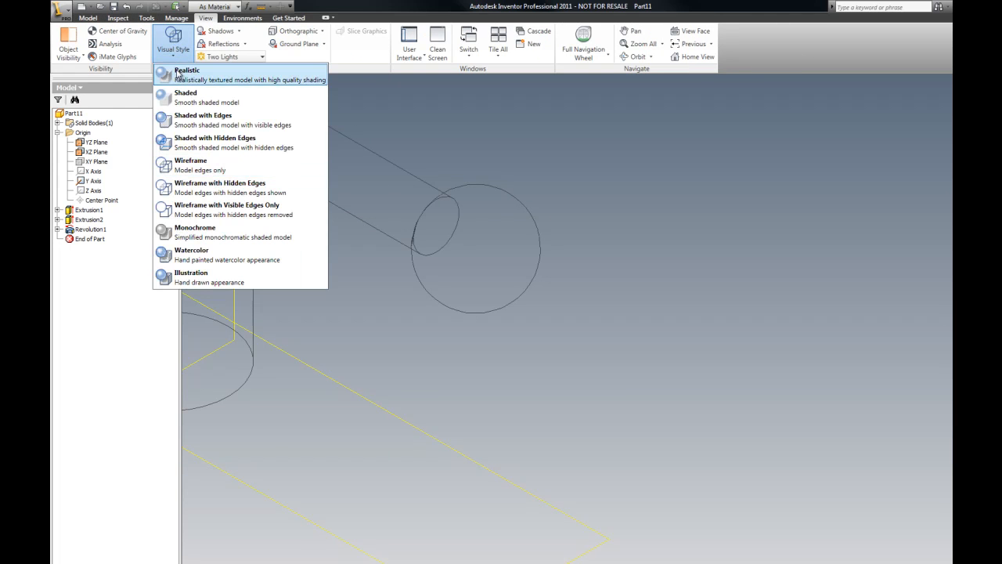
click(178, 72)
scroll(579, 270, down, 3)
scroll(478, 210, up, 2)
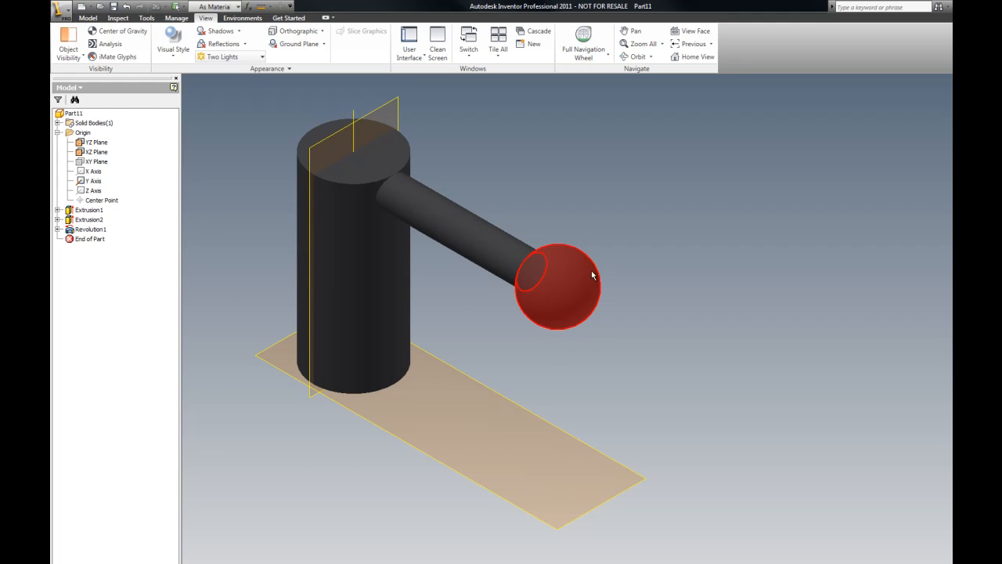
scroll(392, 174, up, 4)
scroll(435, 197, down, 4)
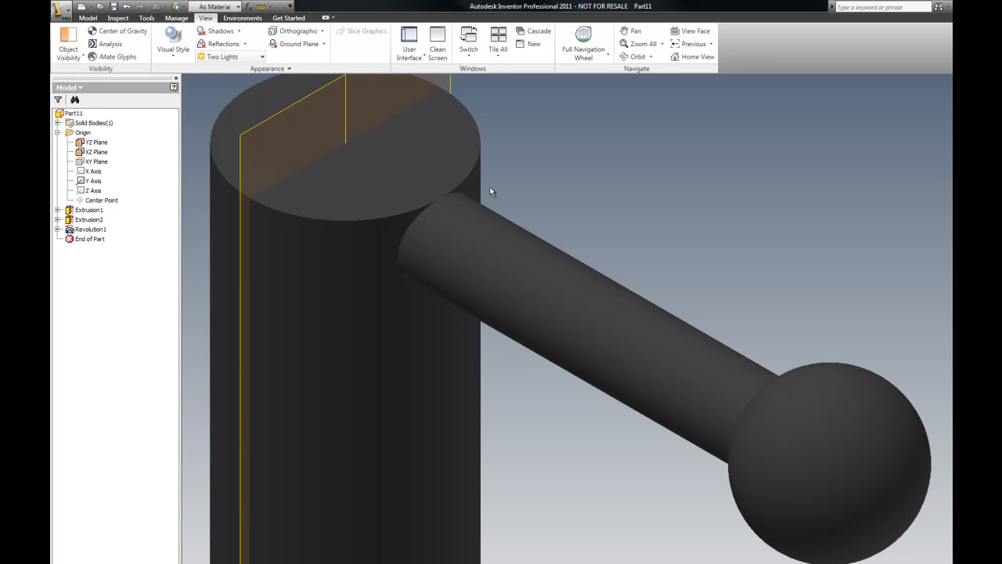
click(90, 20)
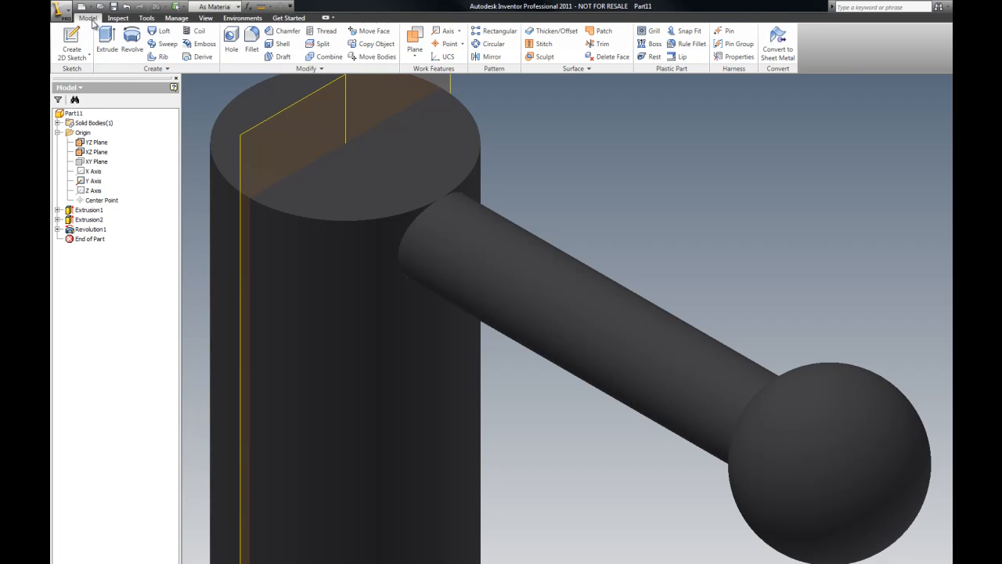
scroll(509, 331, down, 5)
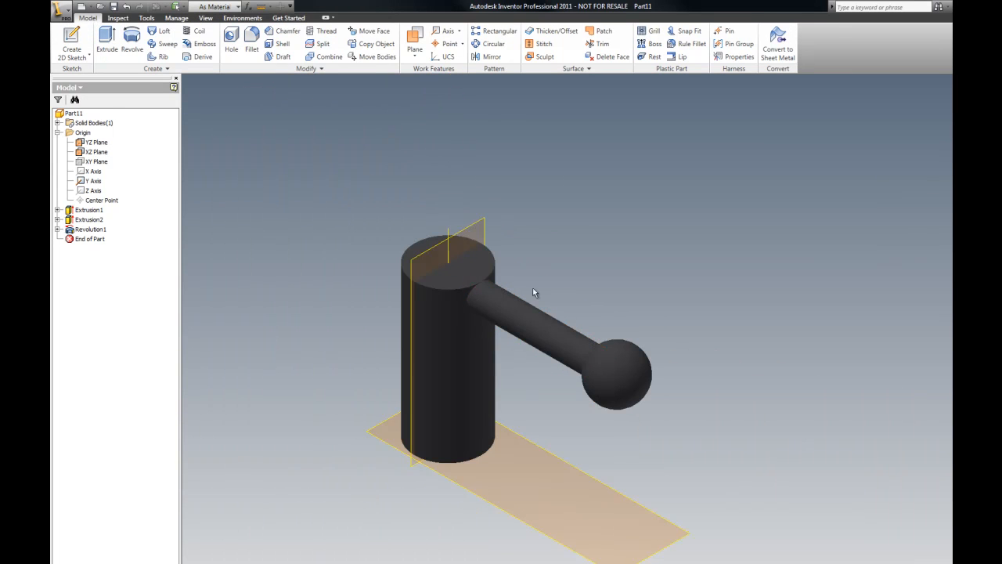
Step: Switch the visual style to Wireframe
click(205, 19)
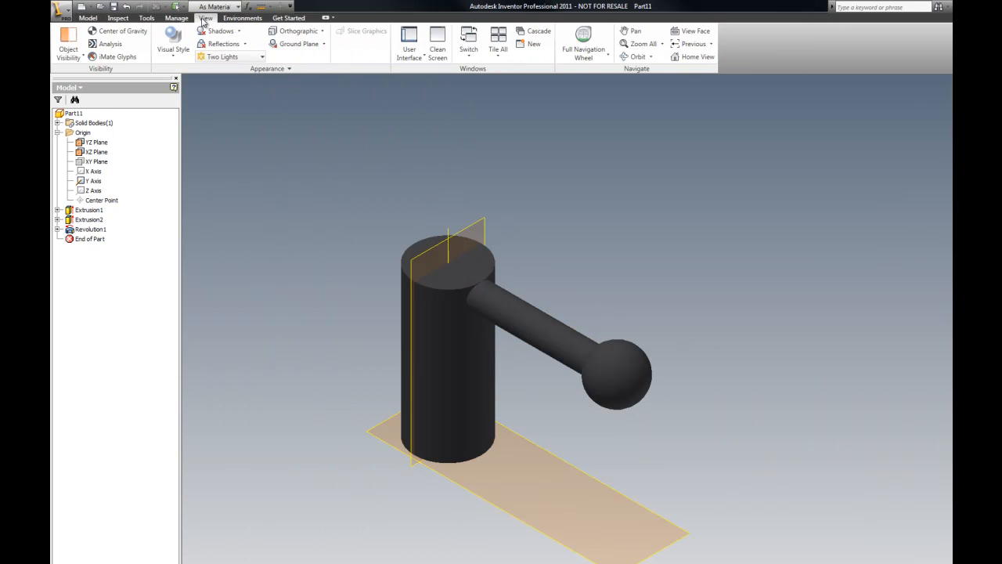
click(172, 40)
click(184, 164)
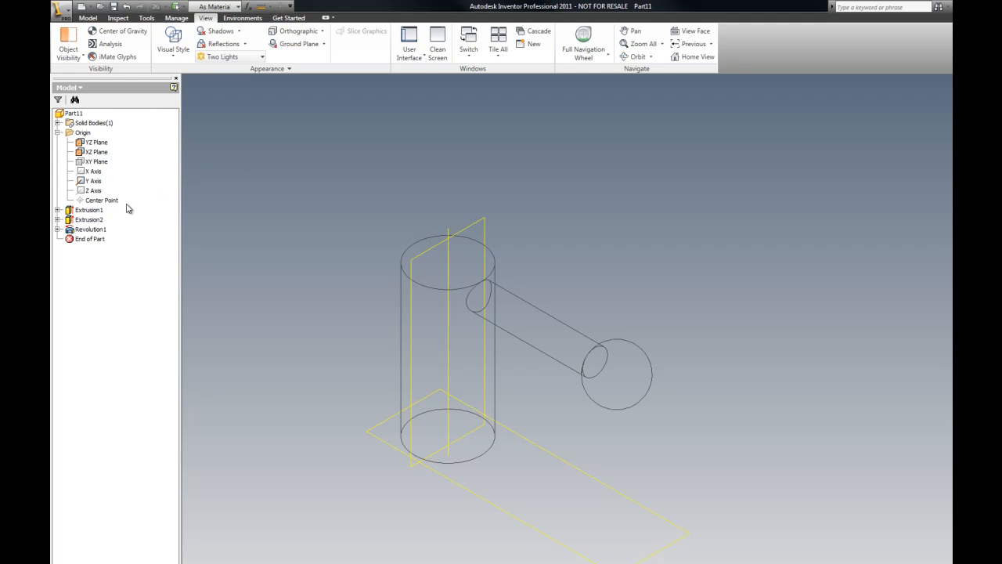
Step: Open the arm's sketch under Extrusion2 for editing
click(58, 220)
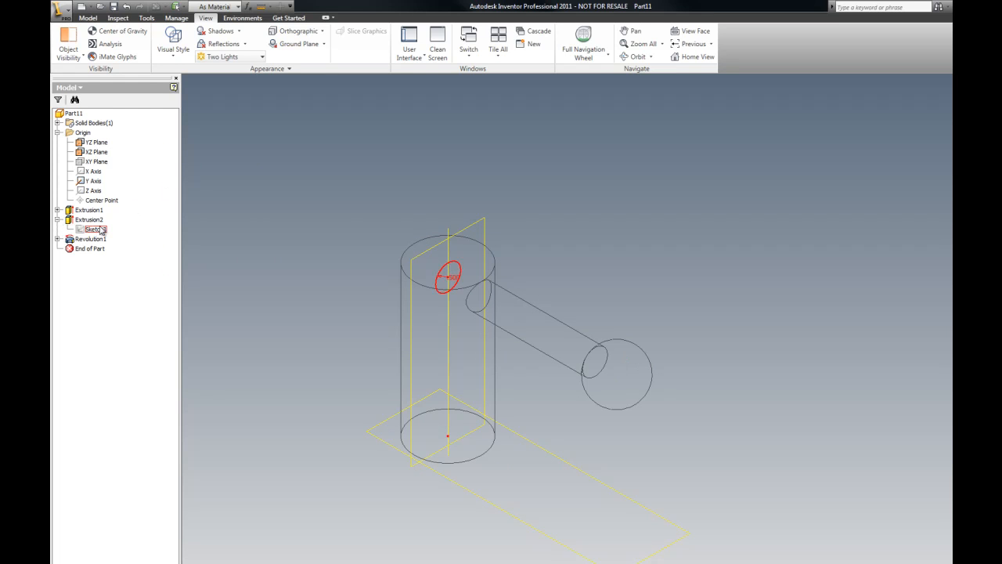
right_click(97, 230)
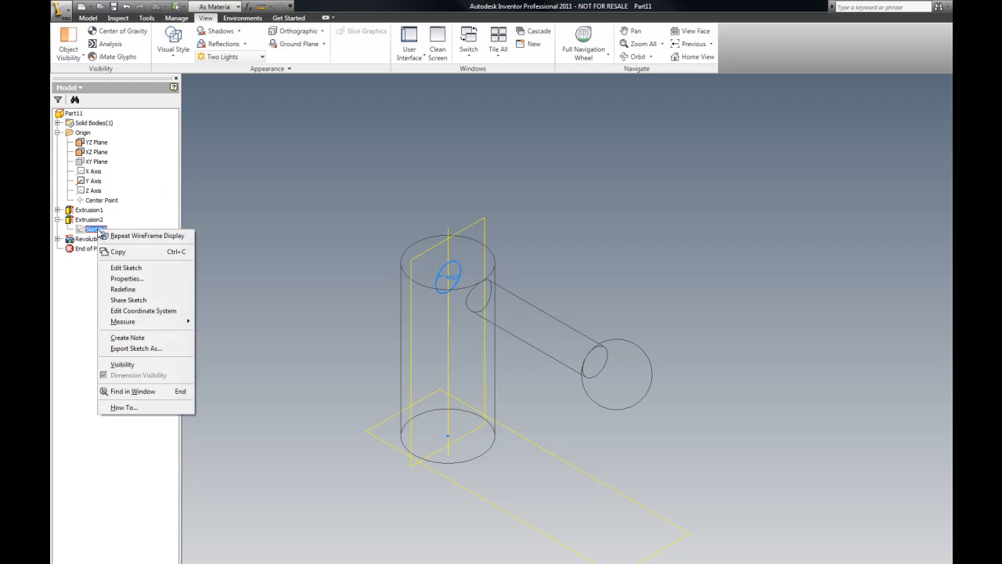
click(141, 268)
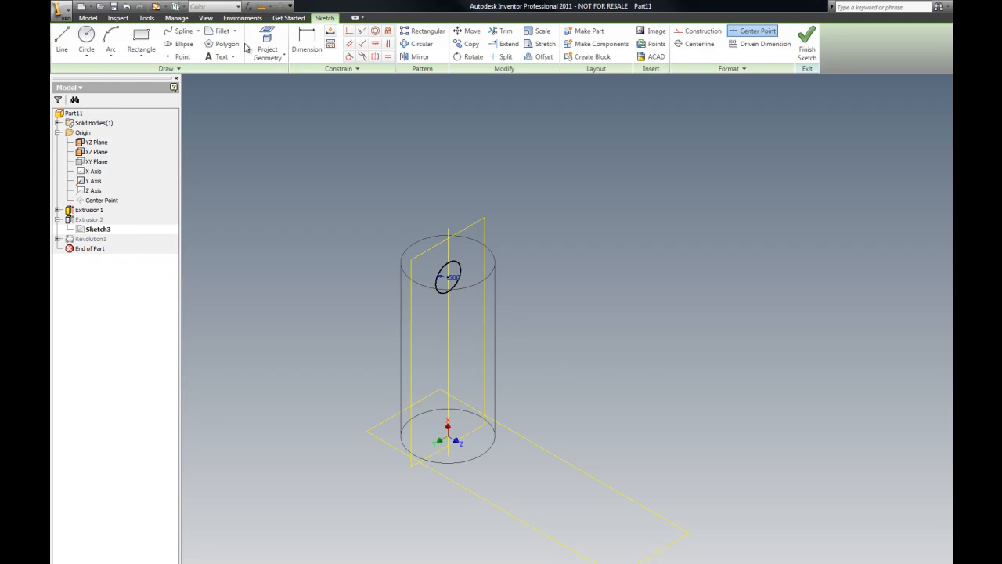
Step: Dimension the arm circle's height above the sketch origin to 2.5 in and finish the sketch
click(306, 43)
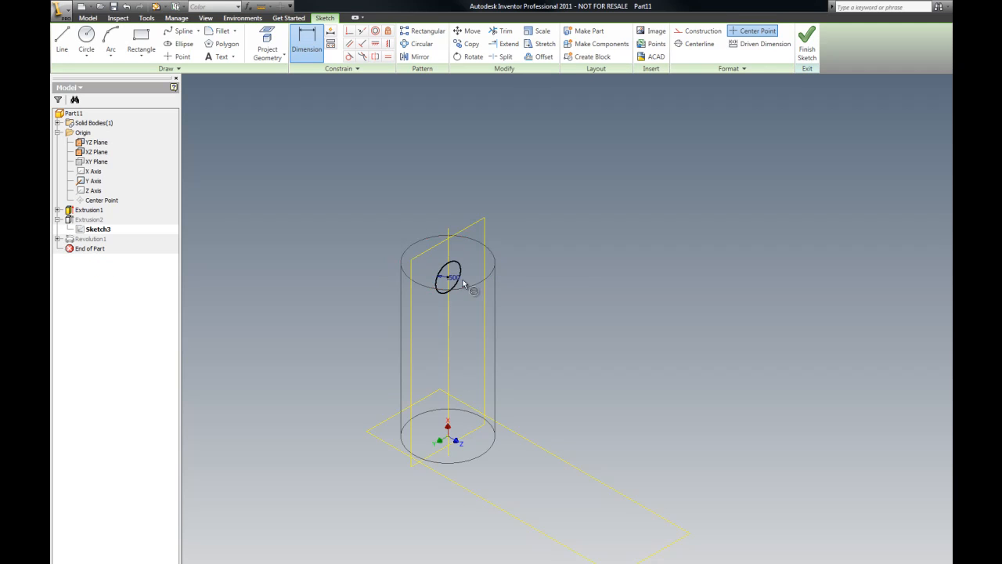
scroll(448, 278, up, 5)
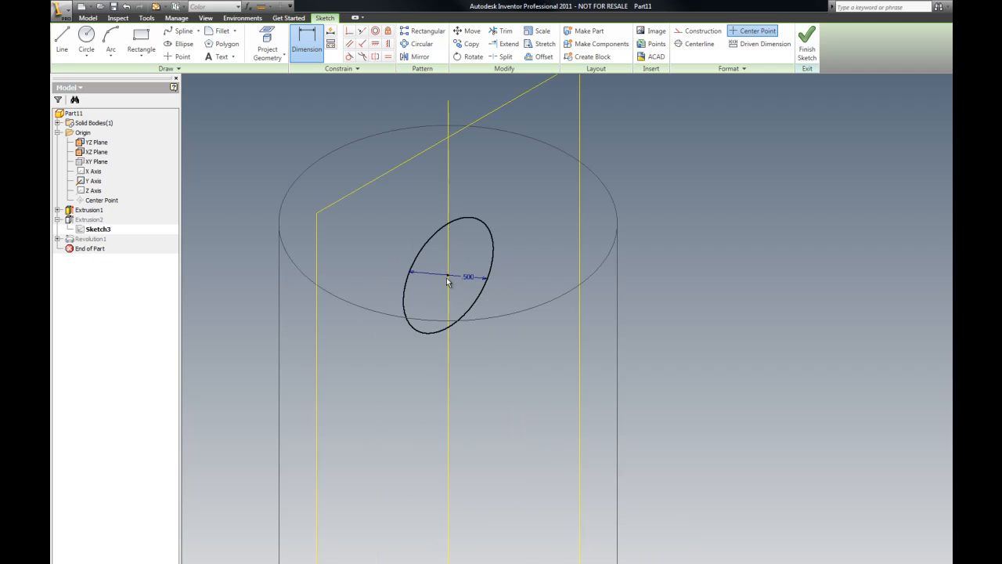
scroll(449, 278, down, 5)
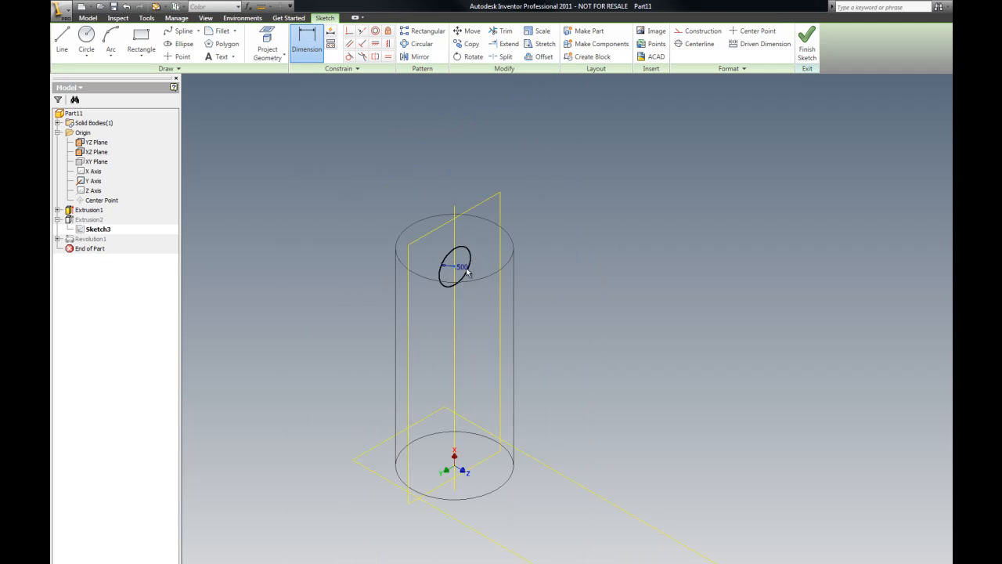
click(457, 468)
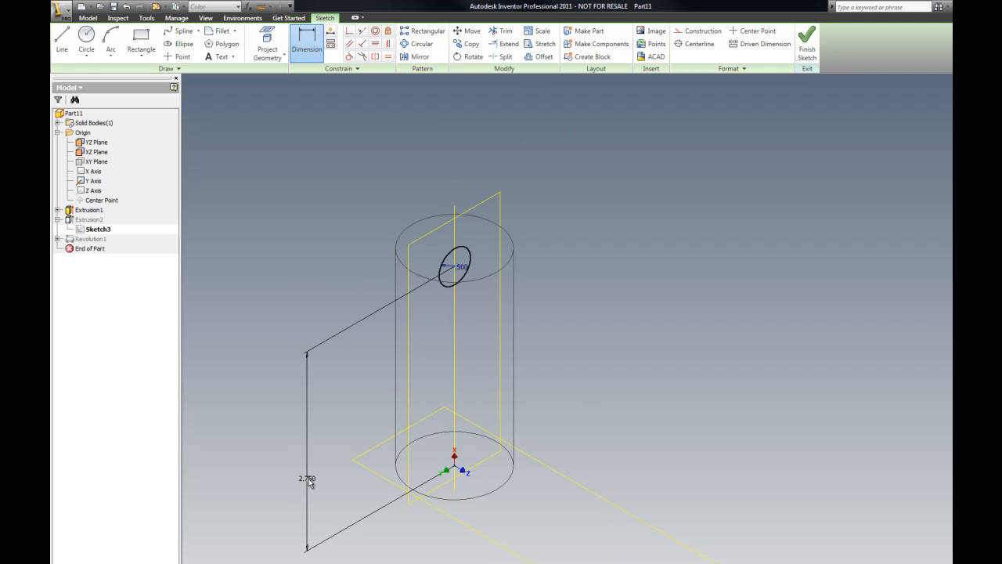
click(307, 479)
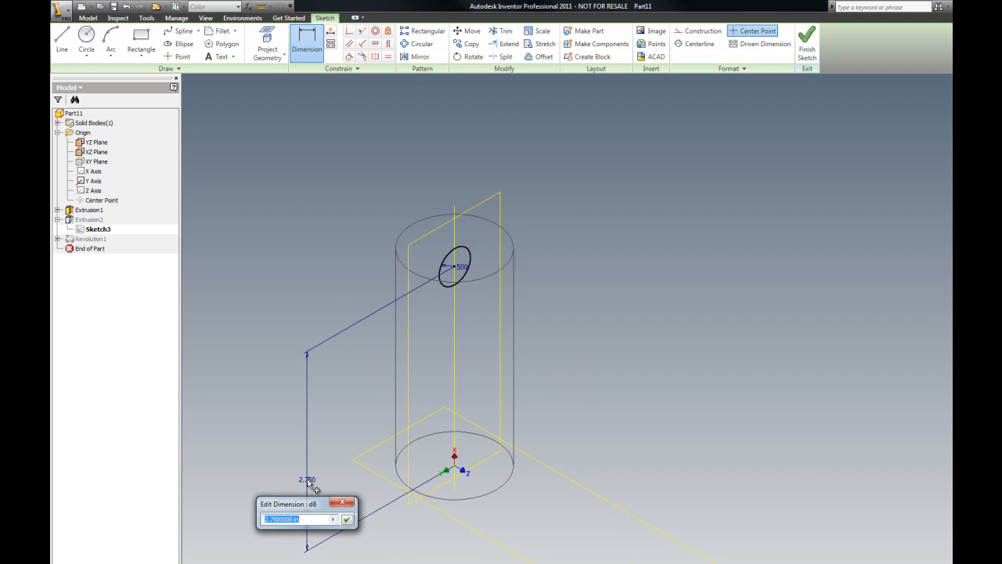
text(2.5)
key(Return)
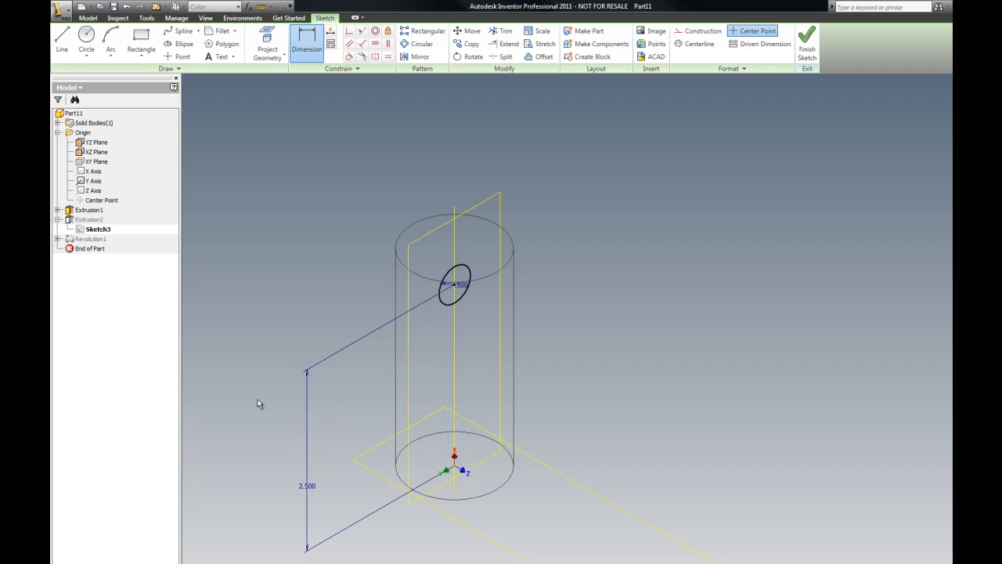
right_click(310, 242)
click(315, 236)
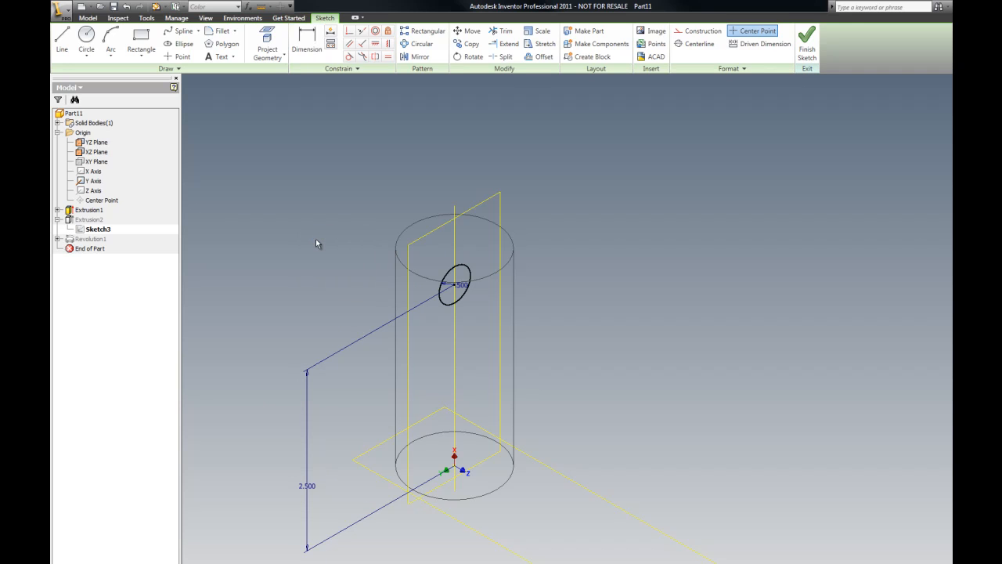
right_click(284, 210)
click(302, 227)
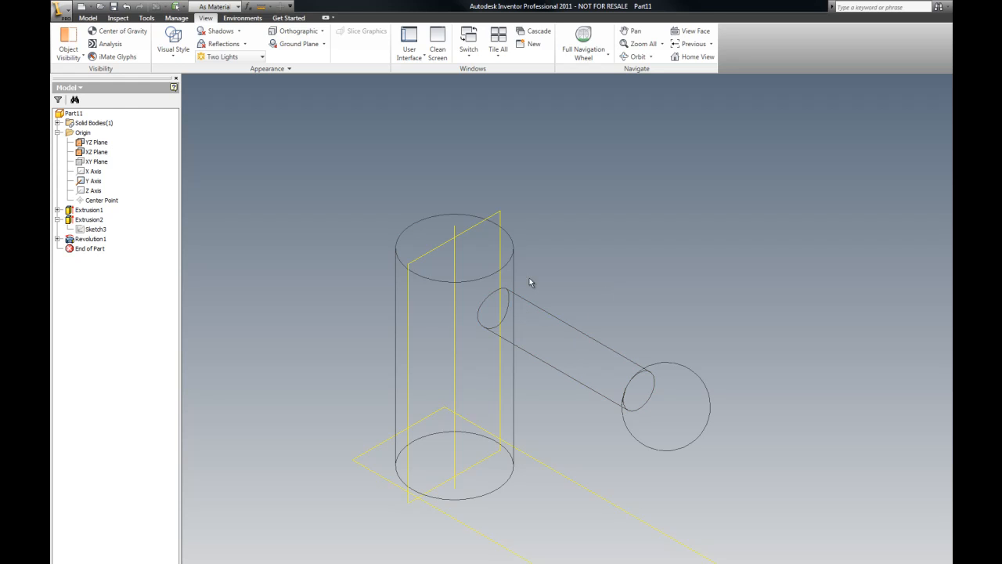
Step: Reopen the arm's sketch, set its height dimension to 2.65 in, and finish the sketch
right_click(98, 230)
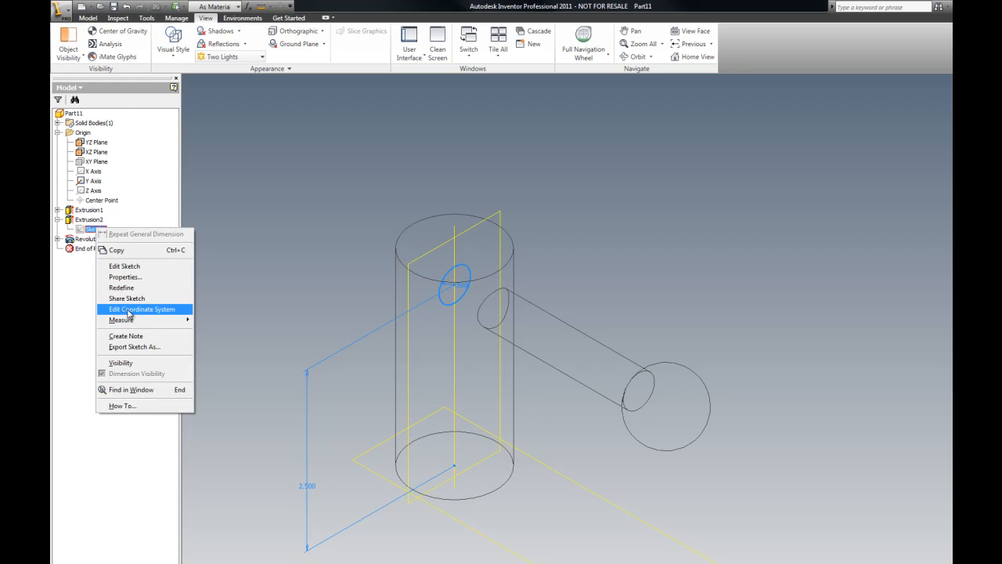
click(133, 266)
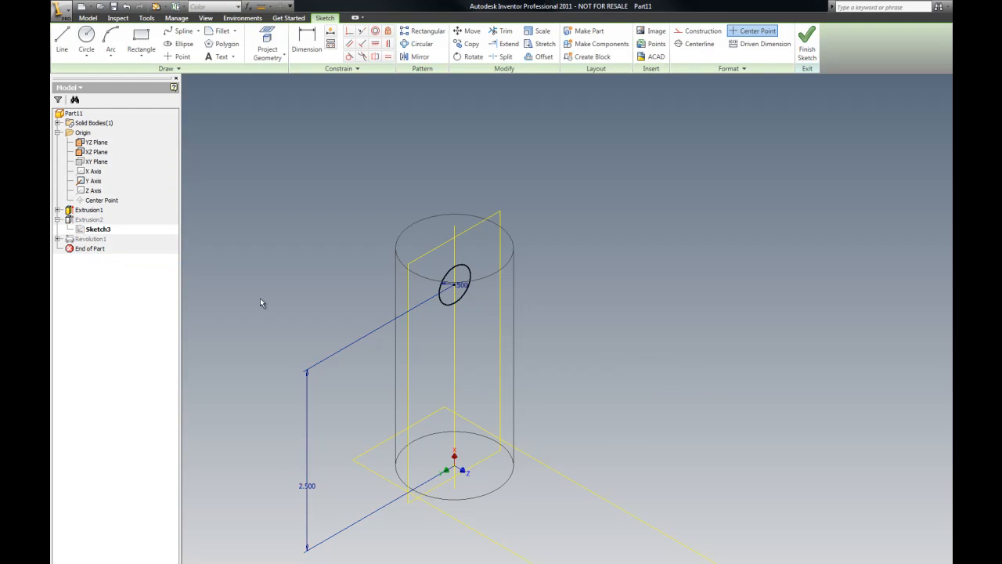
double_click(309, 486)
text(2.)
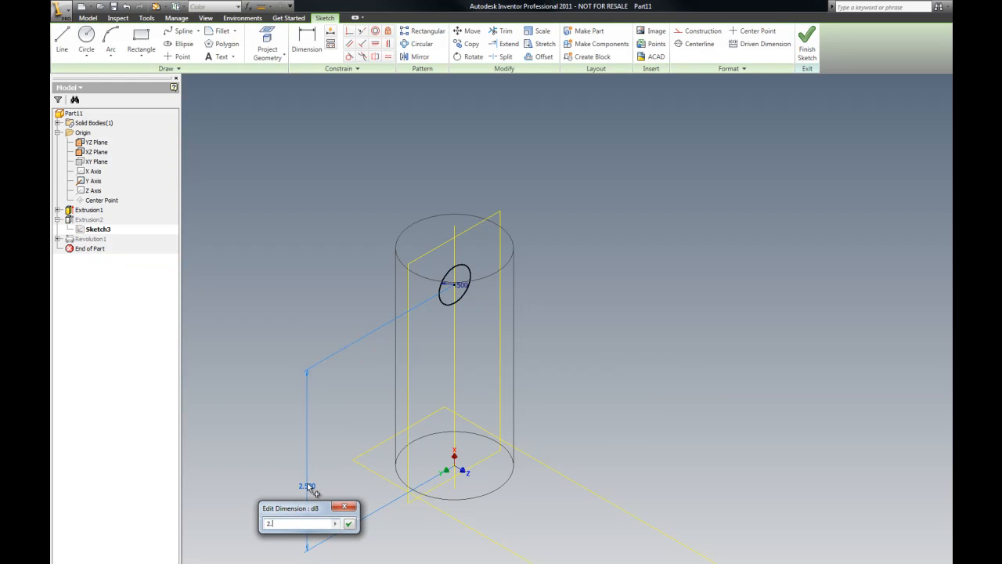
text(65)
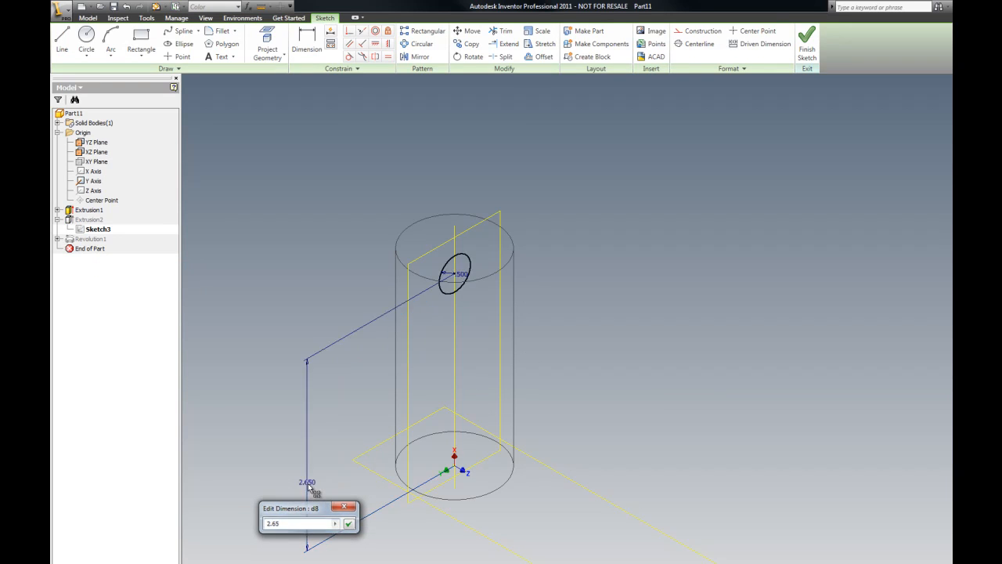
key(Return)
right_click(257, 292)
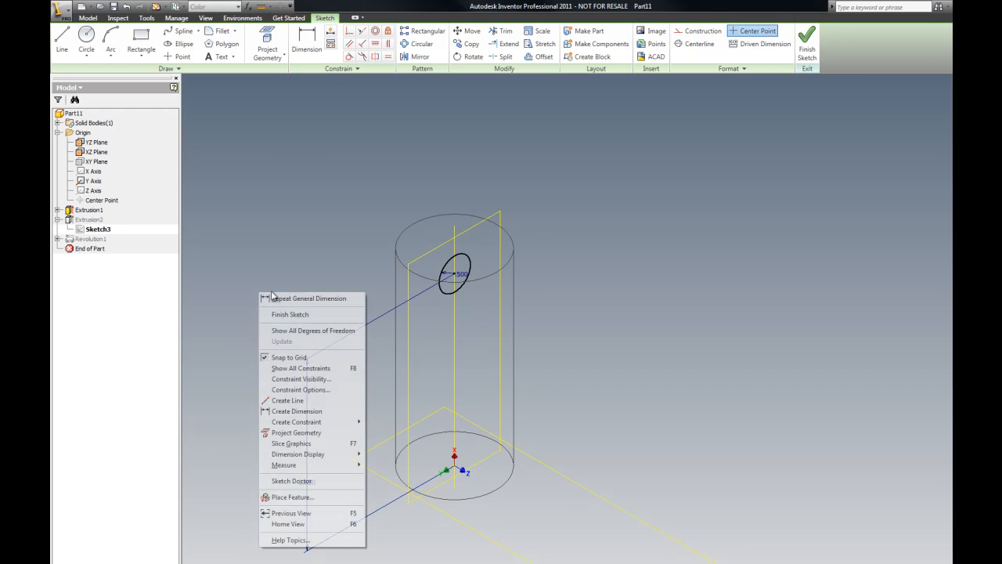
click(294, 315)
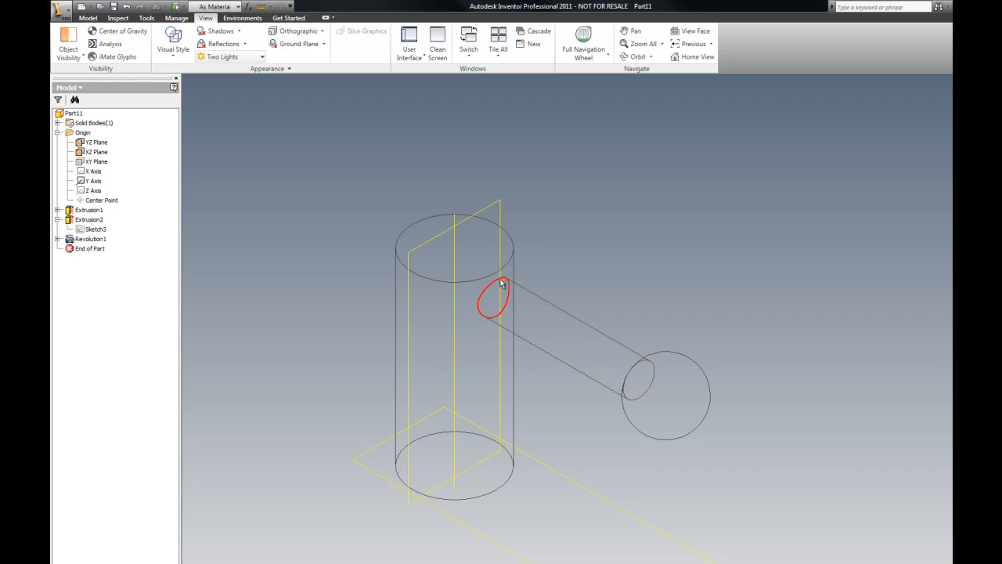
Step: Chamfer the cylinder's top edge with a 0.03 in distance
scroll(469, 220, up, 3)
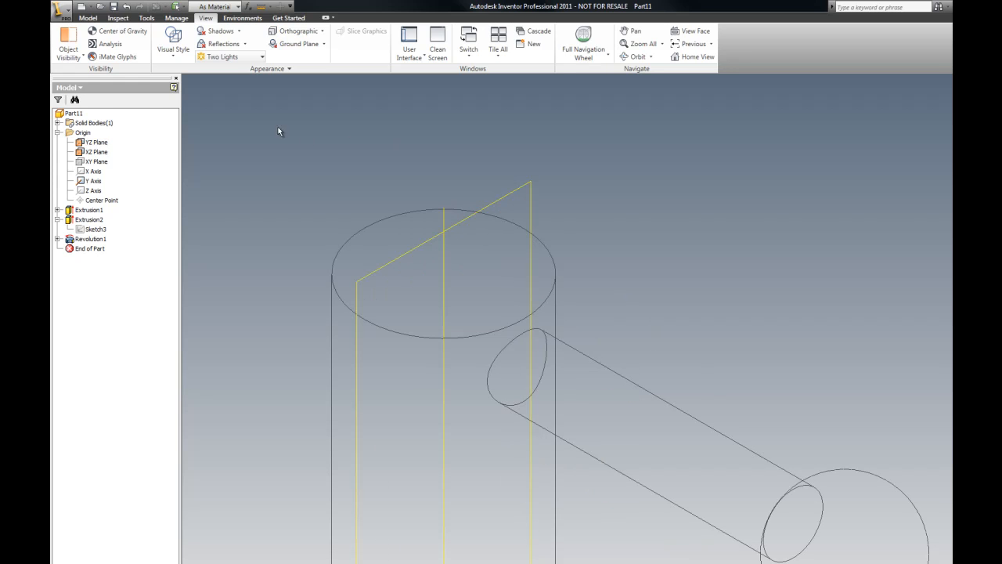
click(88, 17)
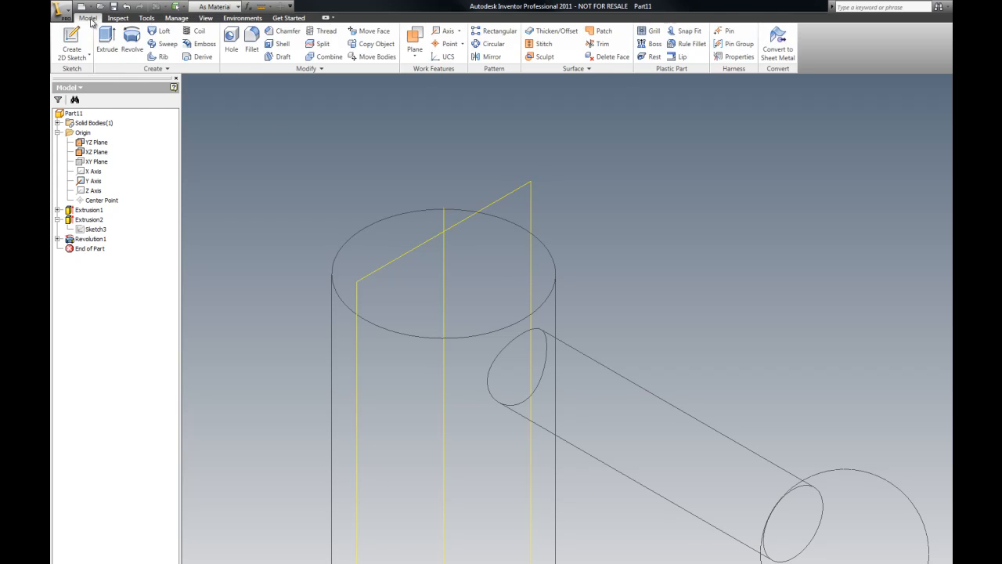
click(282, 31)
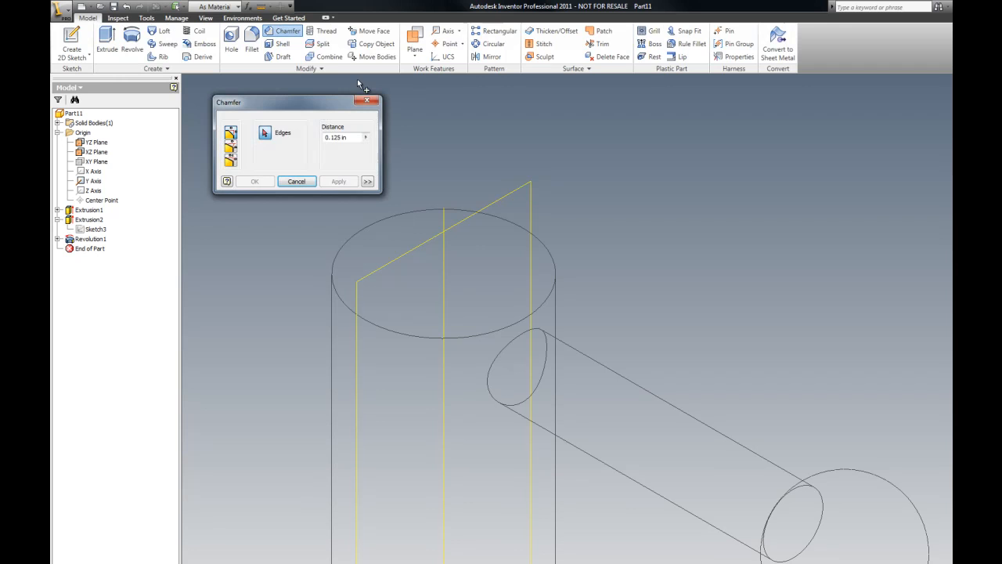
click(354, 137)
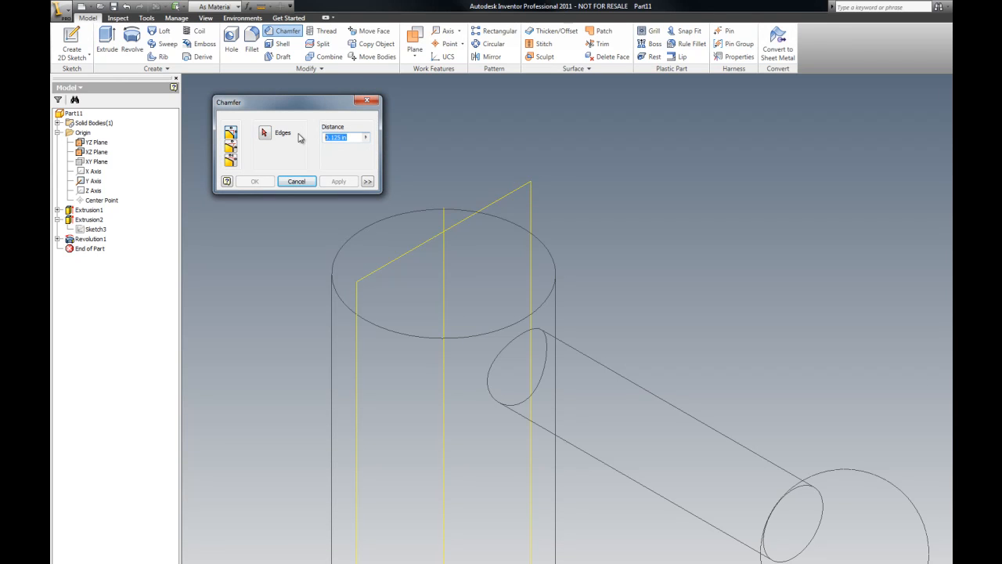
text(.03)
click(266, 133)
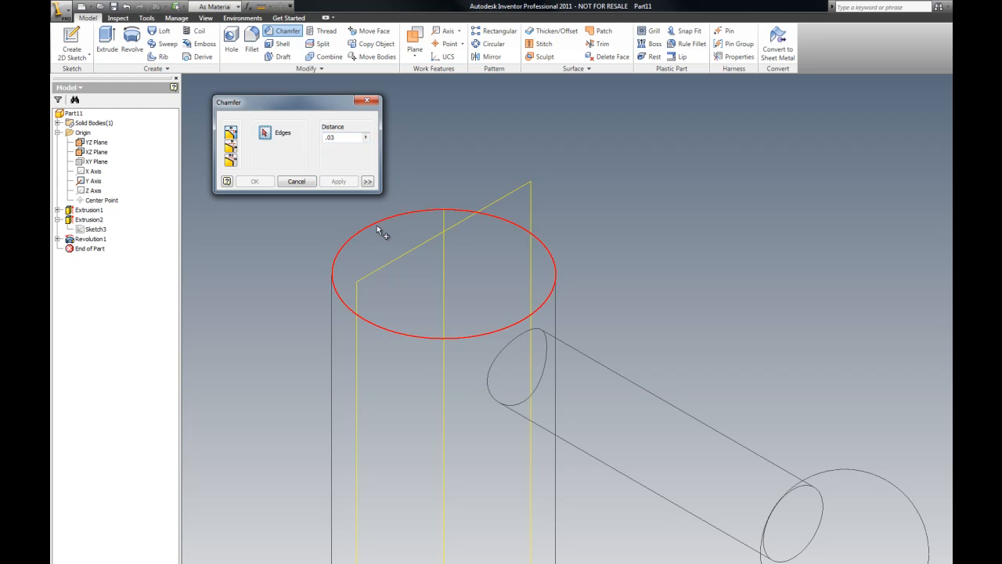
click(374, 223)
click(339, 181)
scroll(633, 180, down, 4)
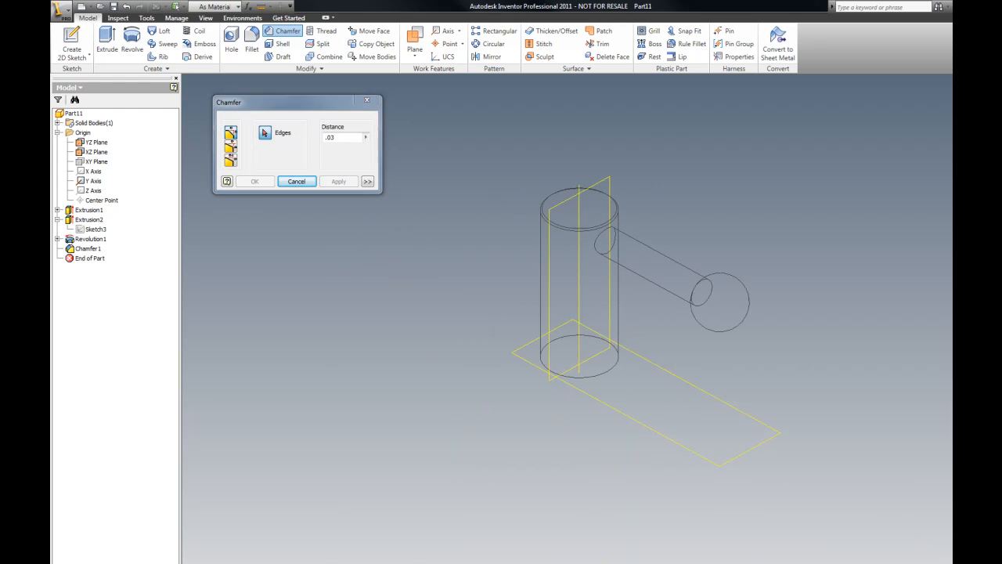
scroll(670, 546, up, 4)
scroll(783, 452, down, 4)
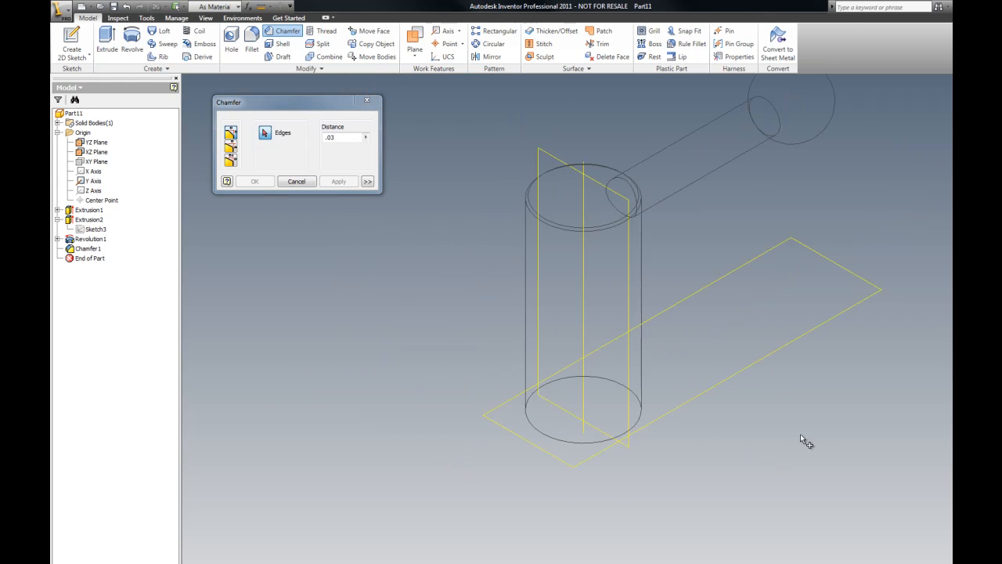
click(366, 100)
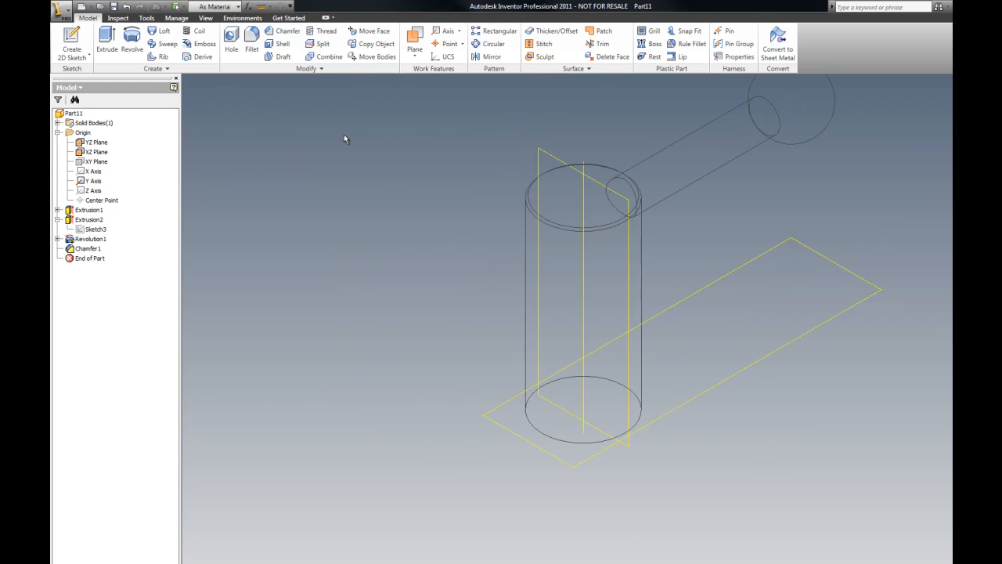
Step: Create a sketch on the cylinder's bottom face, add a center point at the origin, and finish the sketch
right_click(247, 183)
click(274, 205)
click(554, 389)
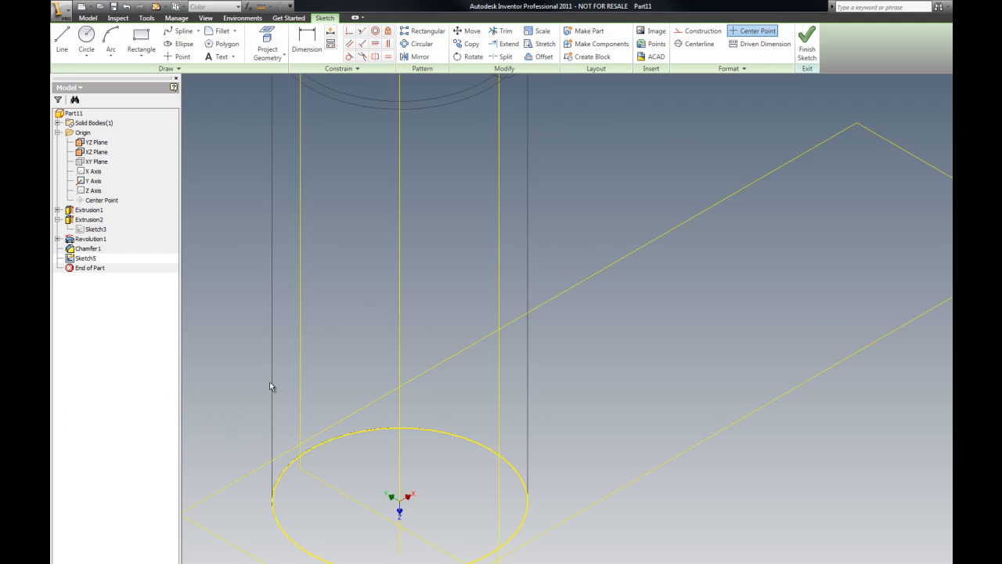
click(179, 56)
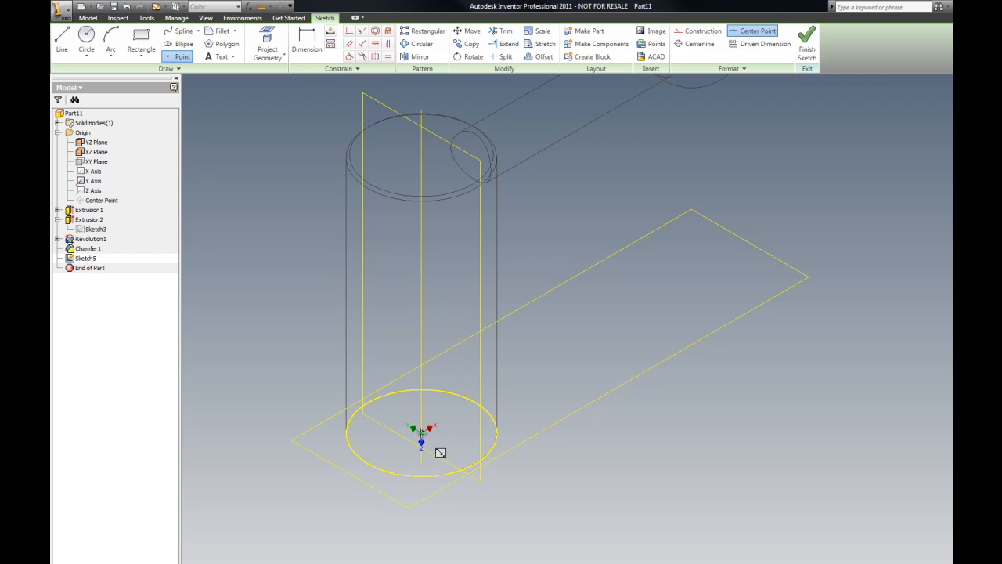
right_click(235, 222)
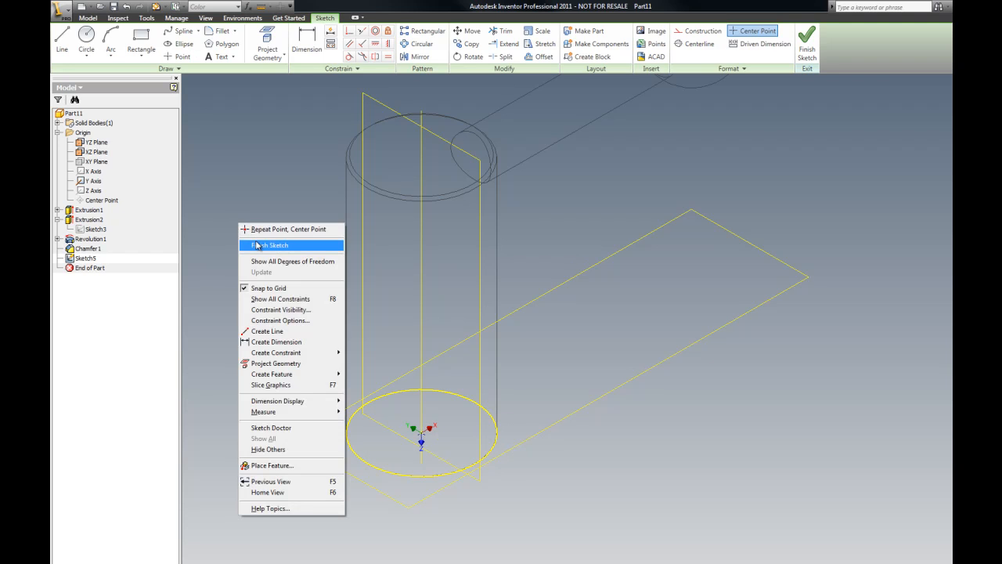
click(256, 243)
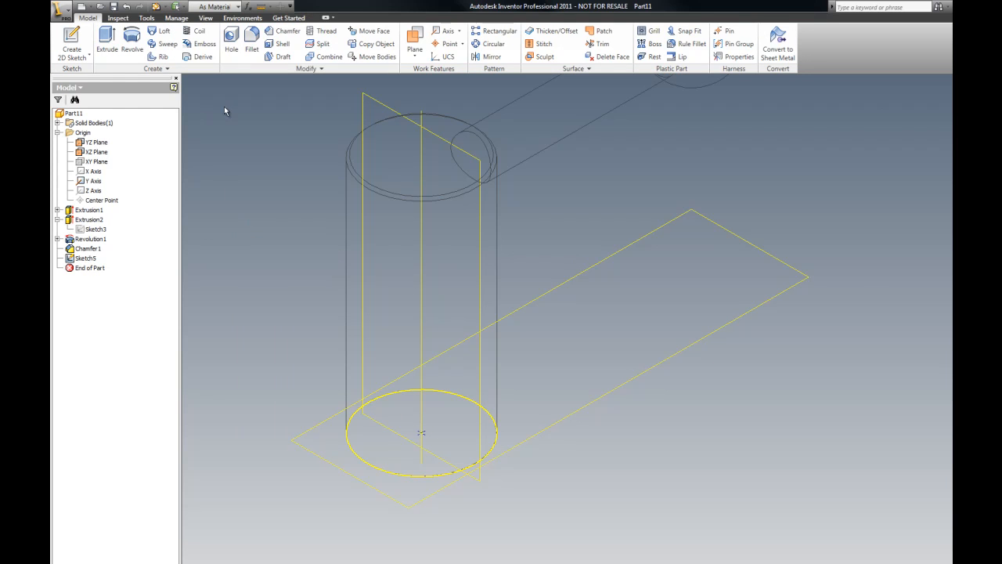
Step: Drill a 0.5 in diameter hole, 2 in deep with a drill point, at the bottom sketch point
click(234, 46)
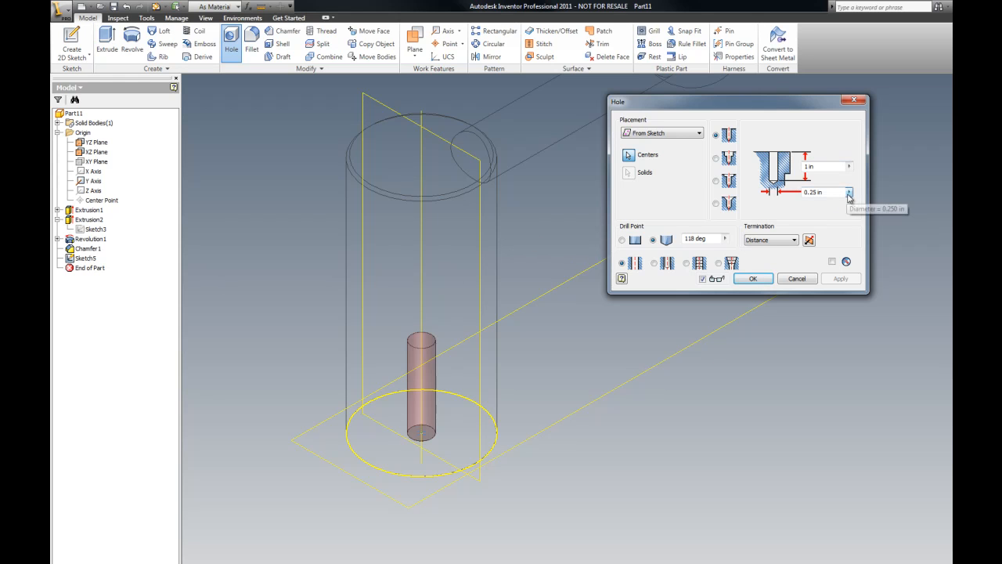
click(814, 192)
text(.5)
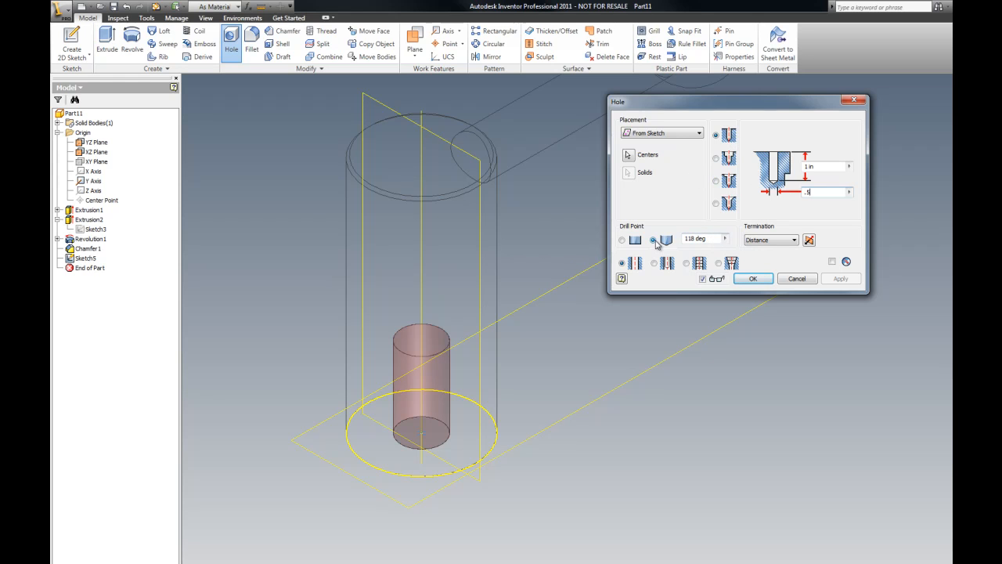
click(794, 241)
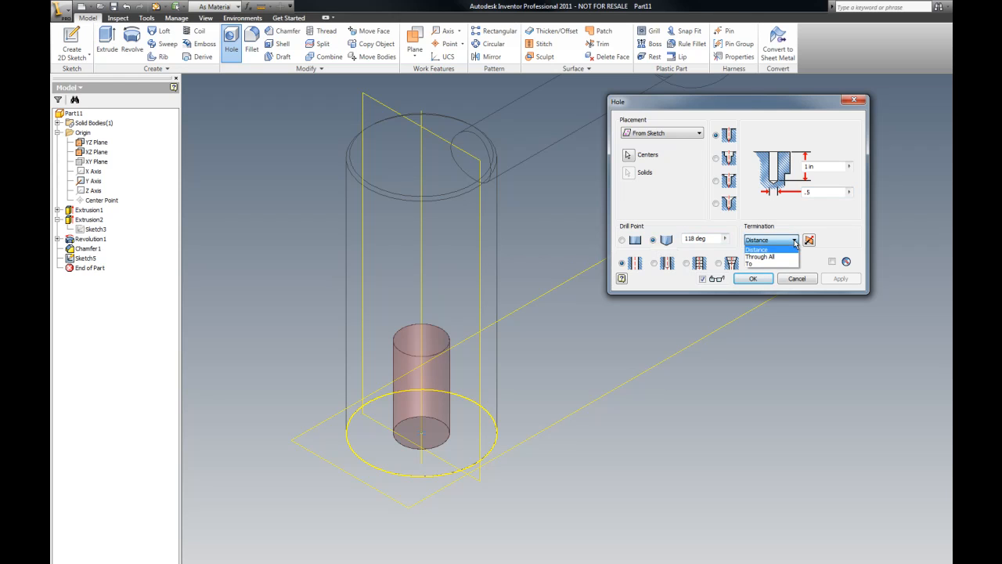
click(794, 242)
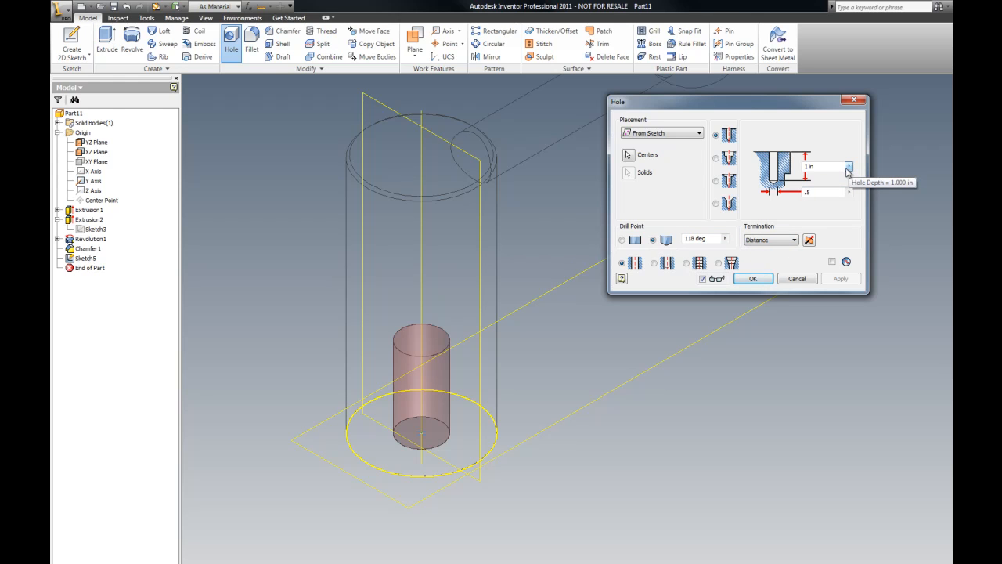
drag(826, 167, 795, 169)
text(2)
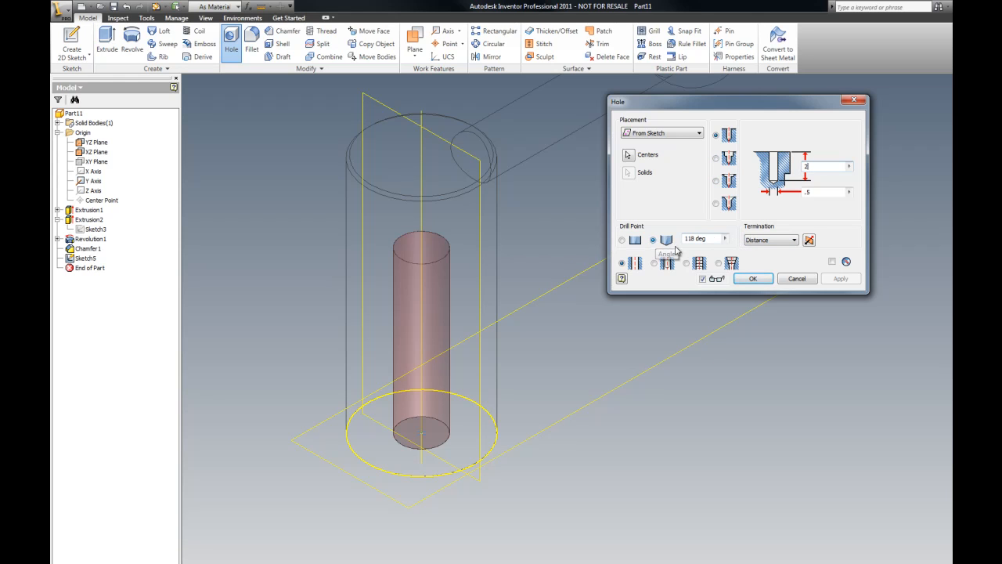
click(753, 279)
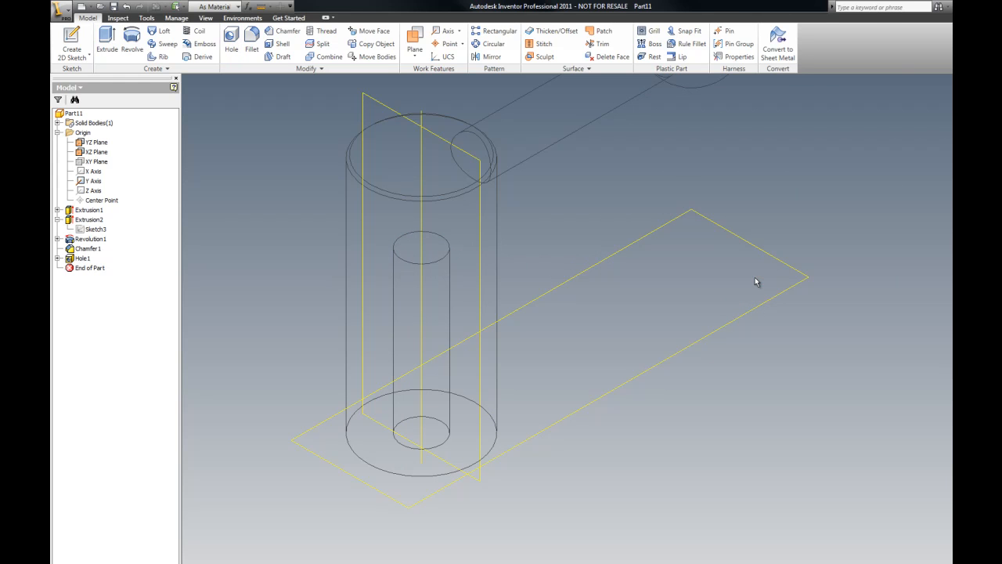
Step: Chamfer the cylinder's bottom outer edge with a 0.03 in distance
key(F5)
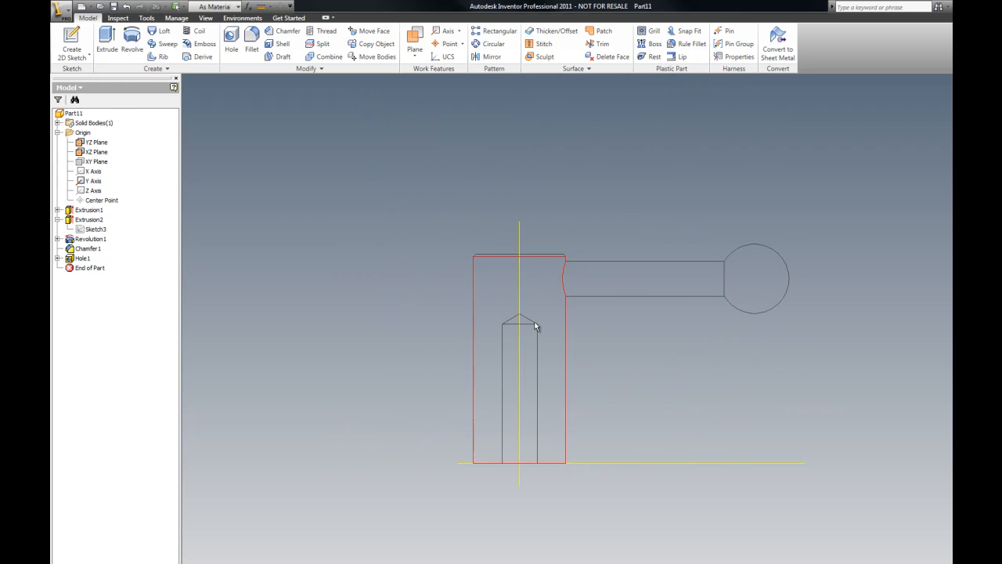
key(F6)
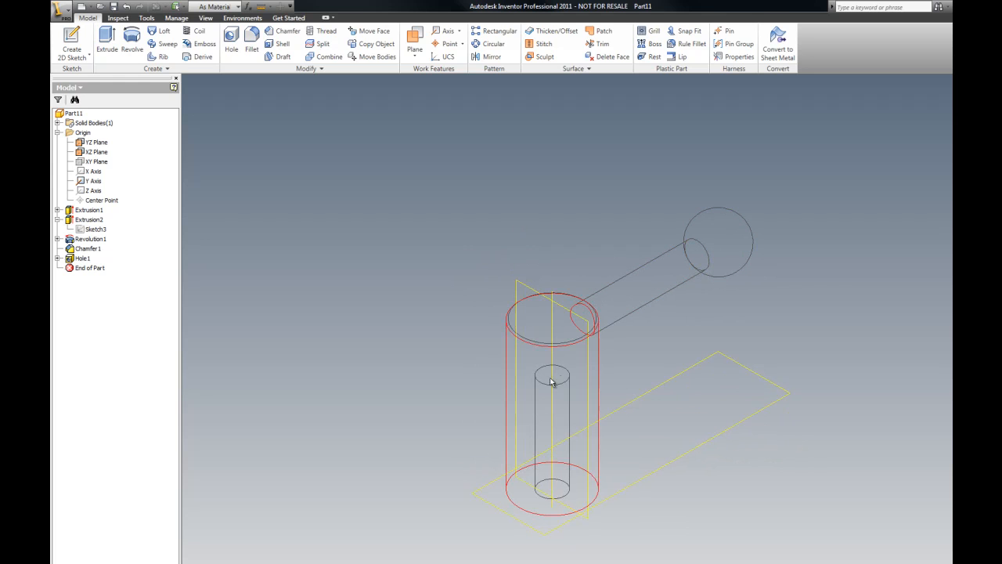
key(F5)
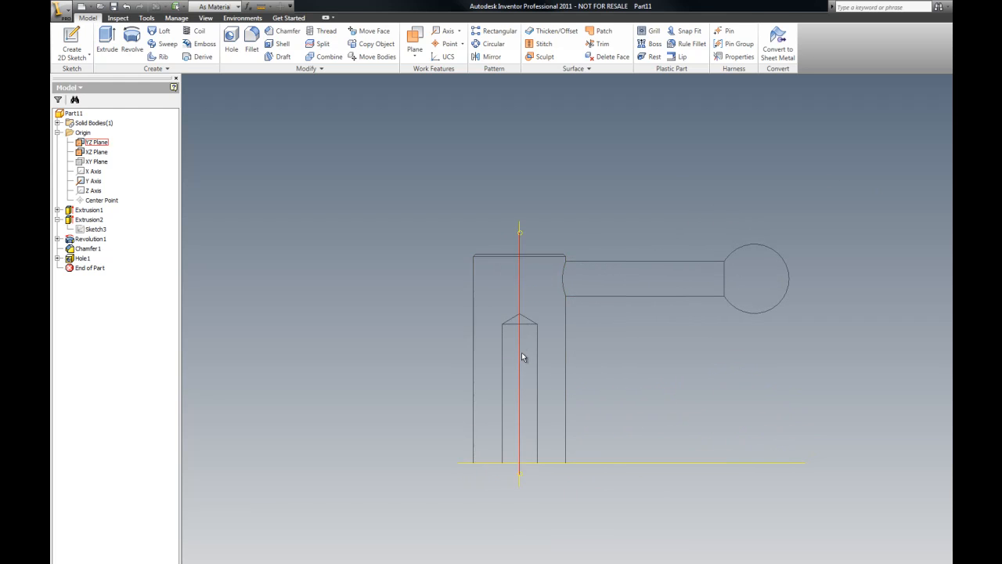
scroll(517, 447, up, 3)
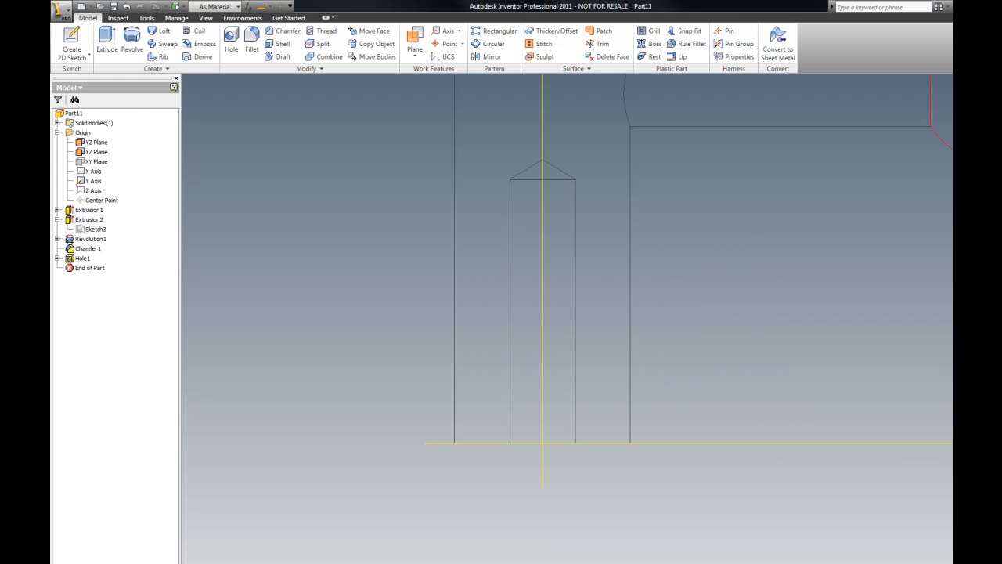
key(F6)
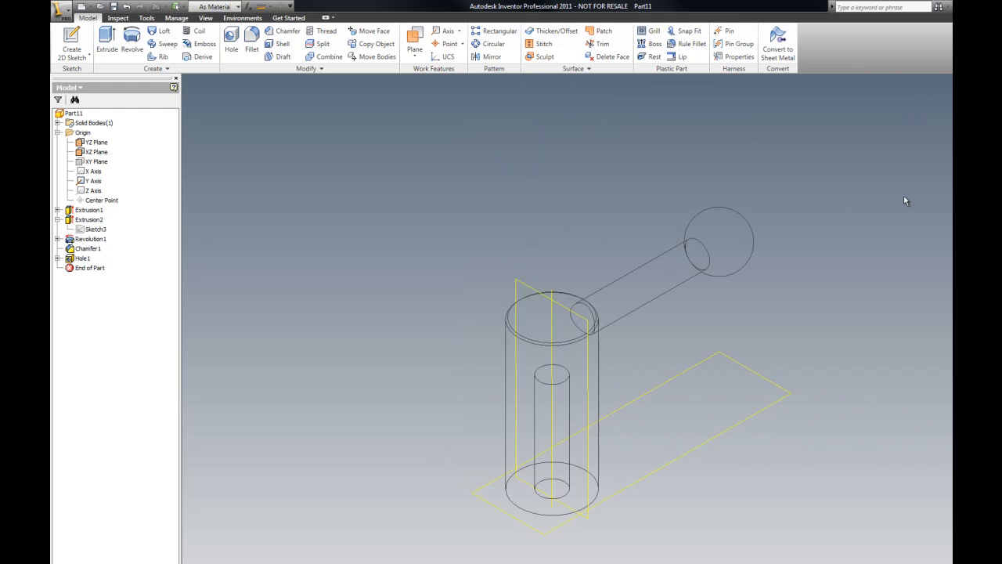
click(280, 31)
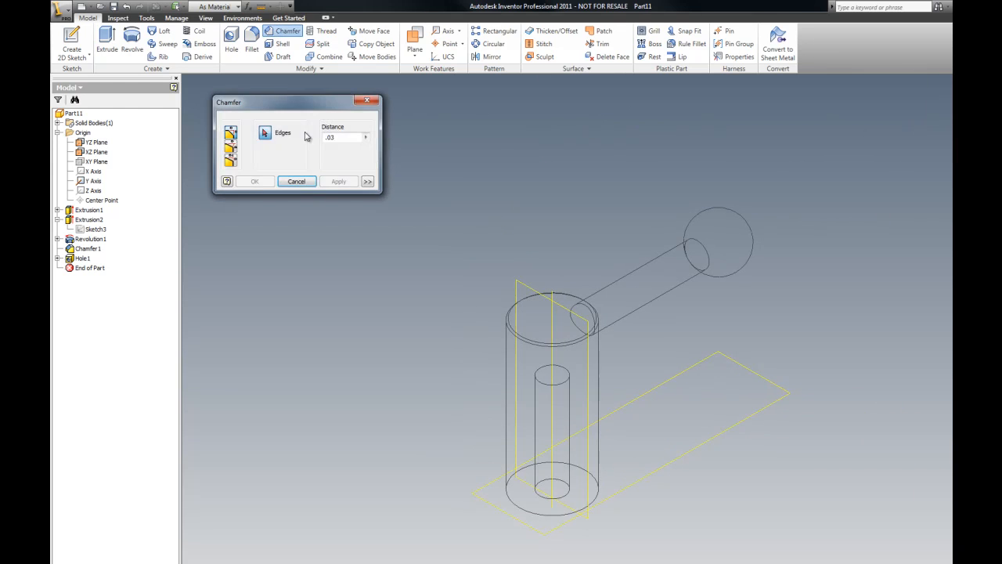
click(515, 501)
click(337, 182)
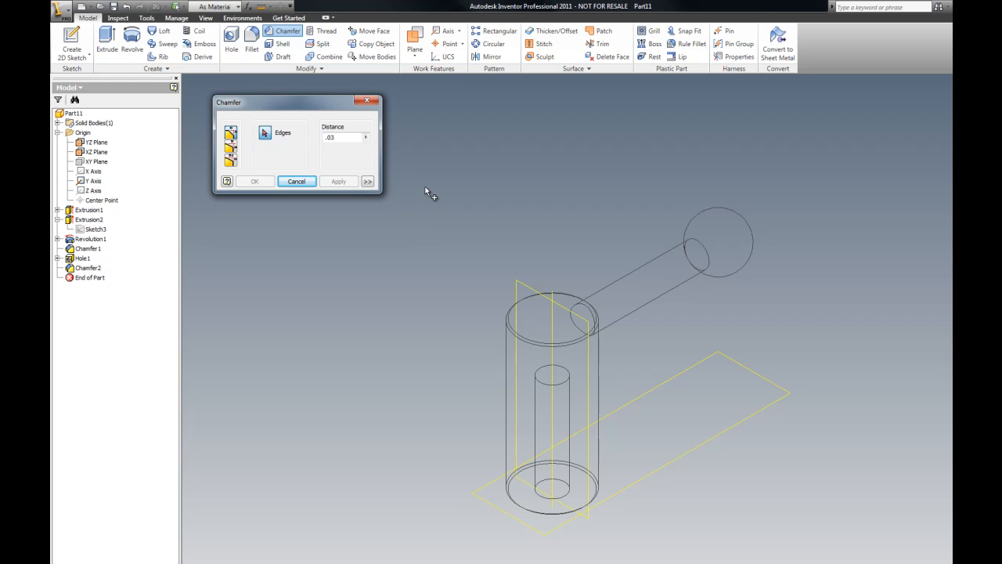
scroll(393, 266, down, 3)
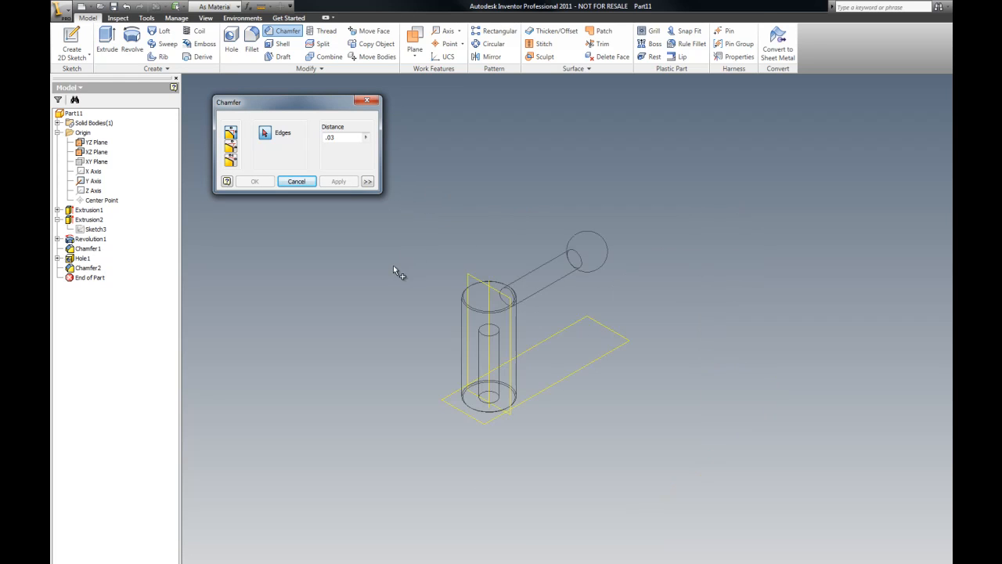
click(373, 103)
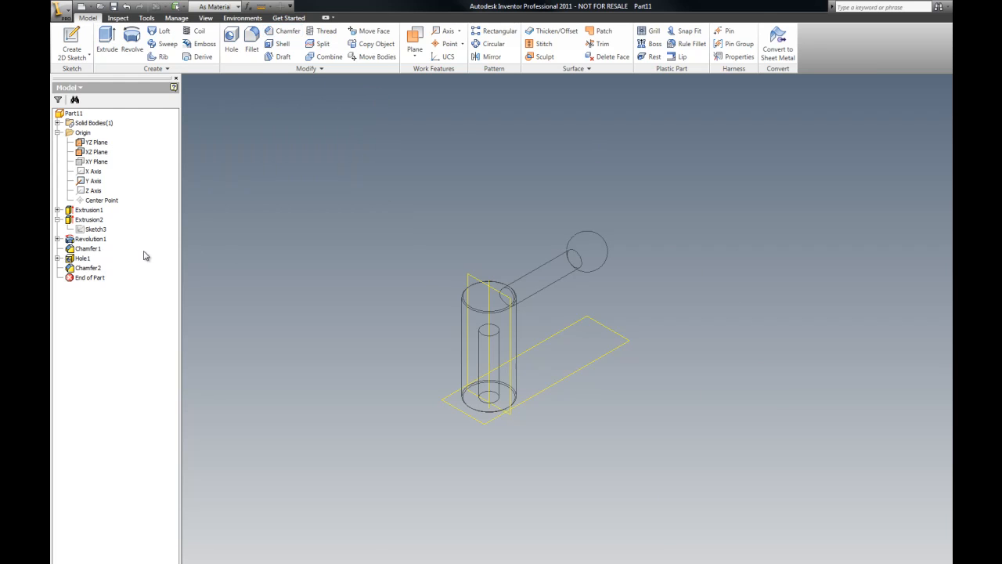
Step: Open the arm's sketch under Extrusion2 for editing and review it from several zoom levels
click(57, 209)
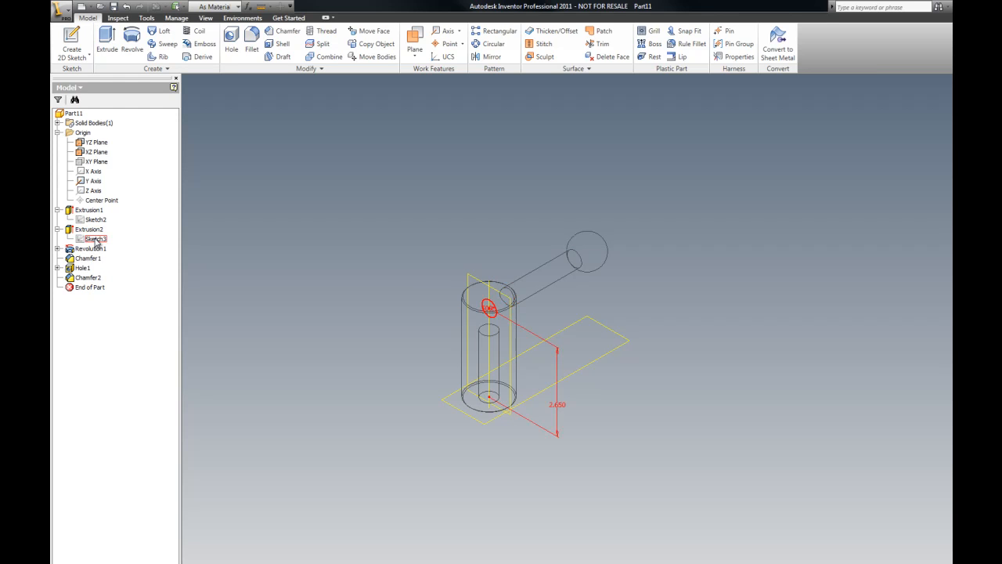
right_click(97, 240)
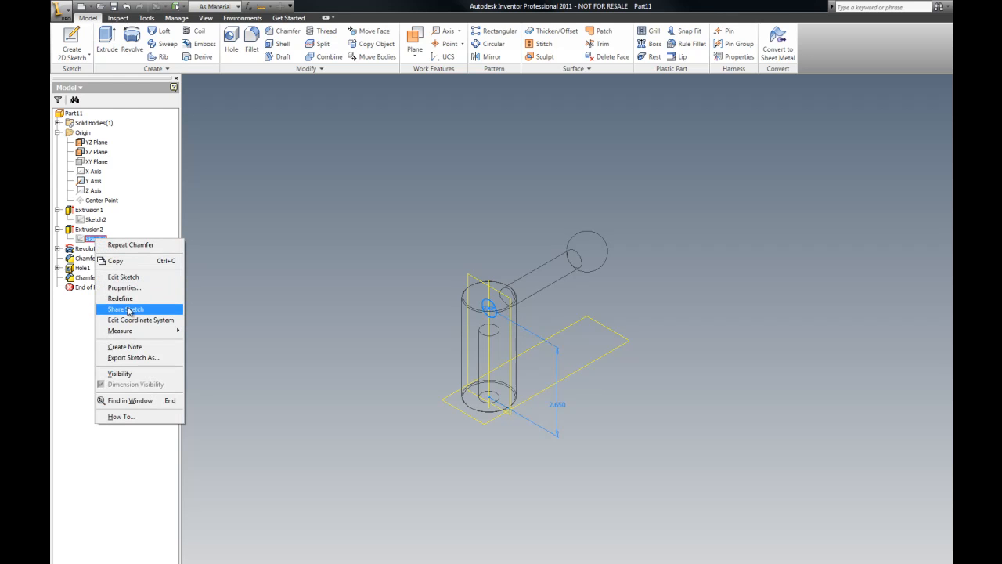
click(137, 278)
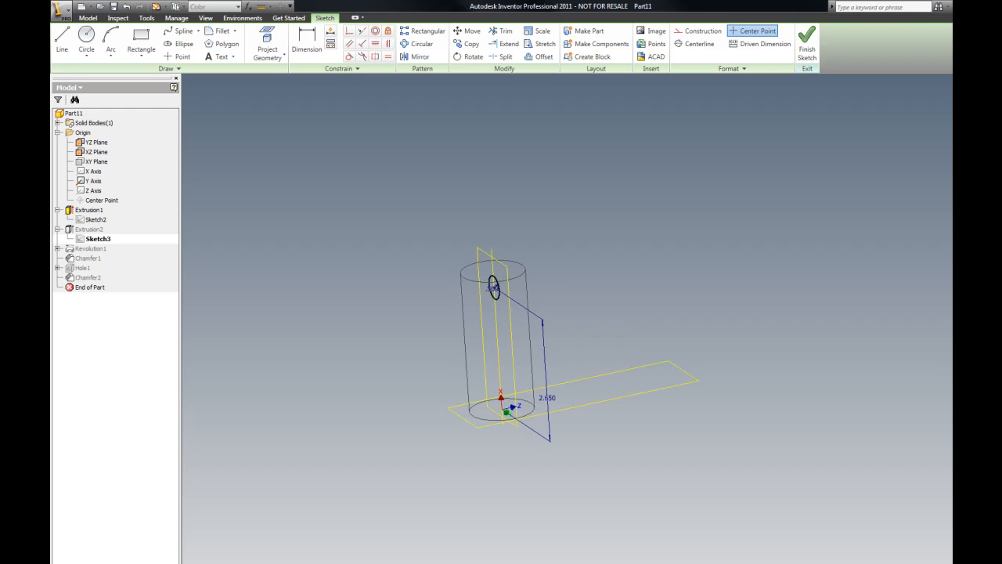
scroll(584, 261, up, 3)
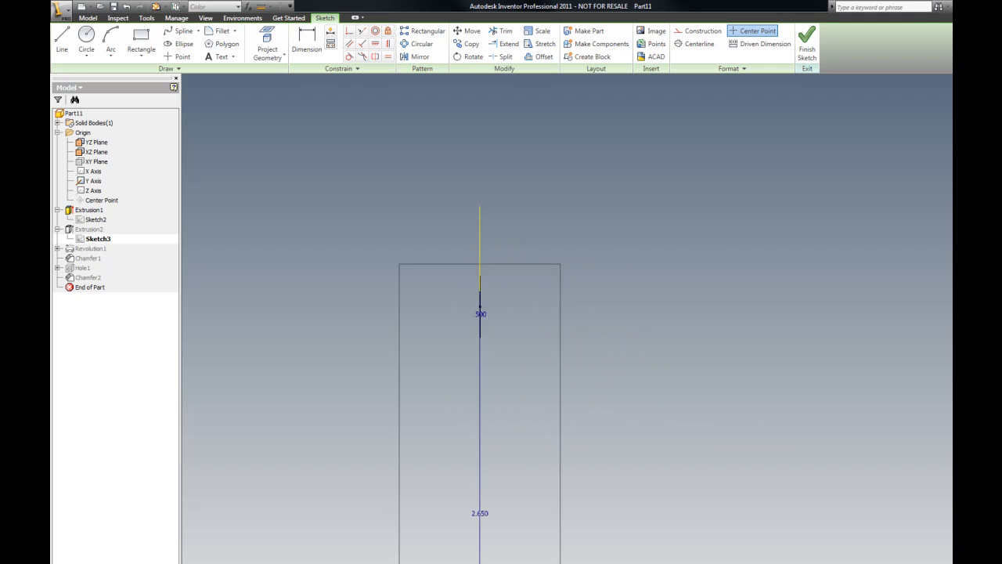
key(F6)
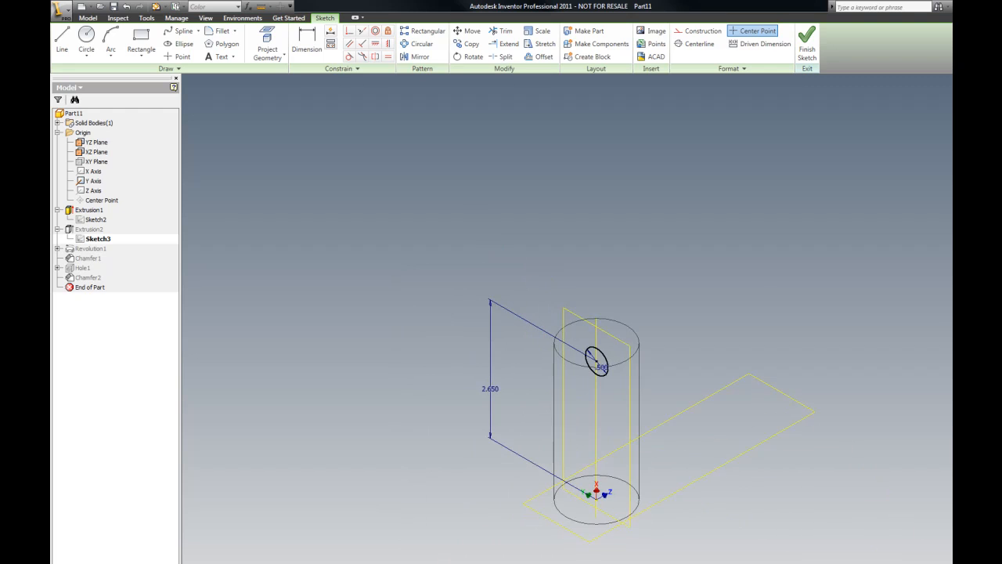
scroll(687, 319, up, 3)
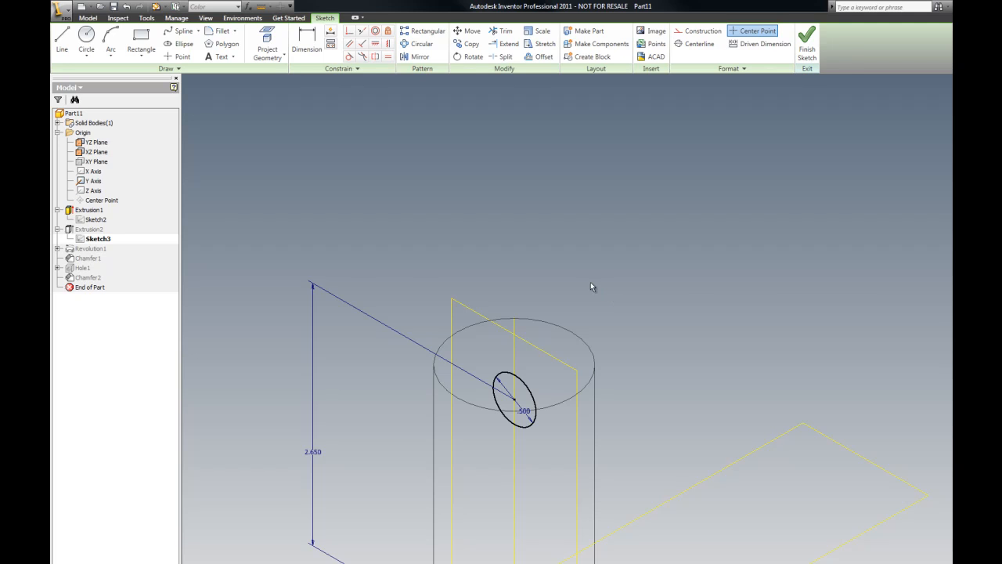
scroll(599, 290, down, 2)
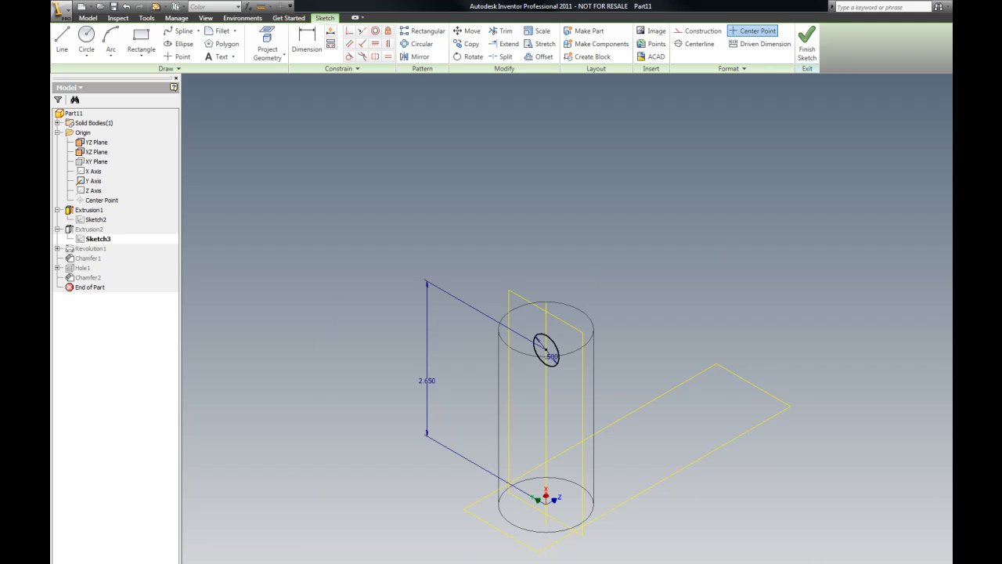
scroll(789, 152, down, 1)
scroll(626, 141, up, 3)
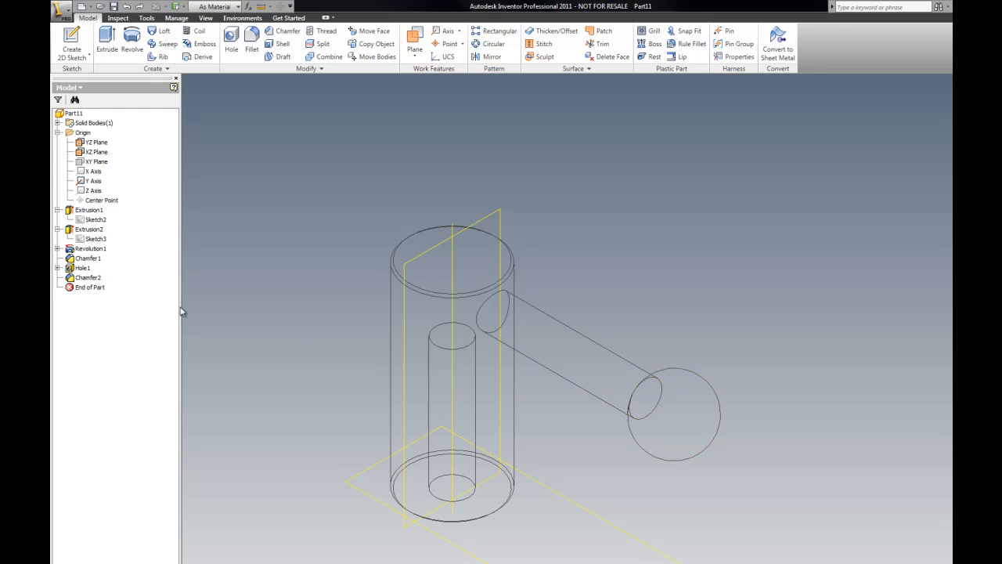
Step: Delete the arm extrusion together with its consumed and dependent sketches and features
right_click(94, 232)
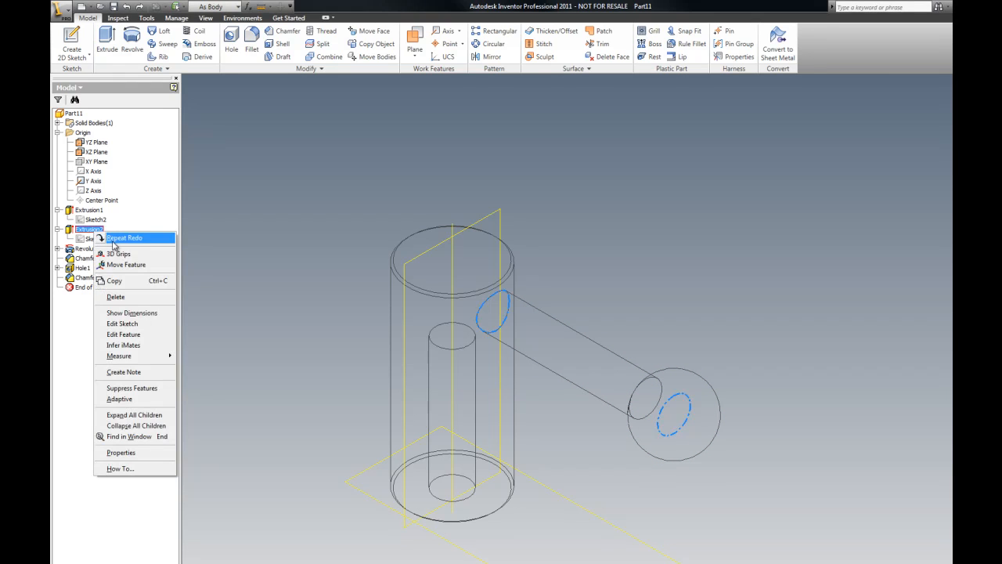
click(121, 302)
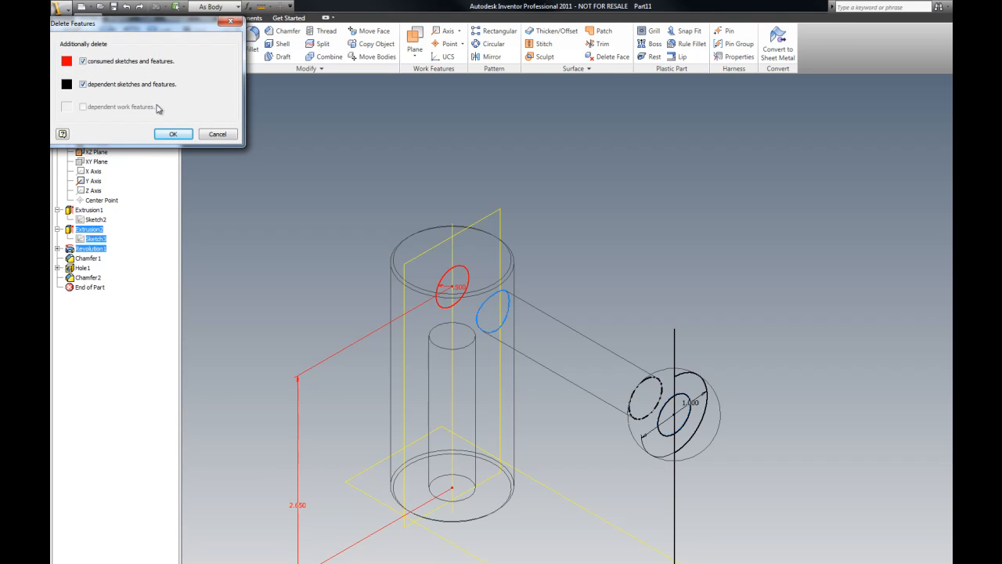
click(171, 134)
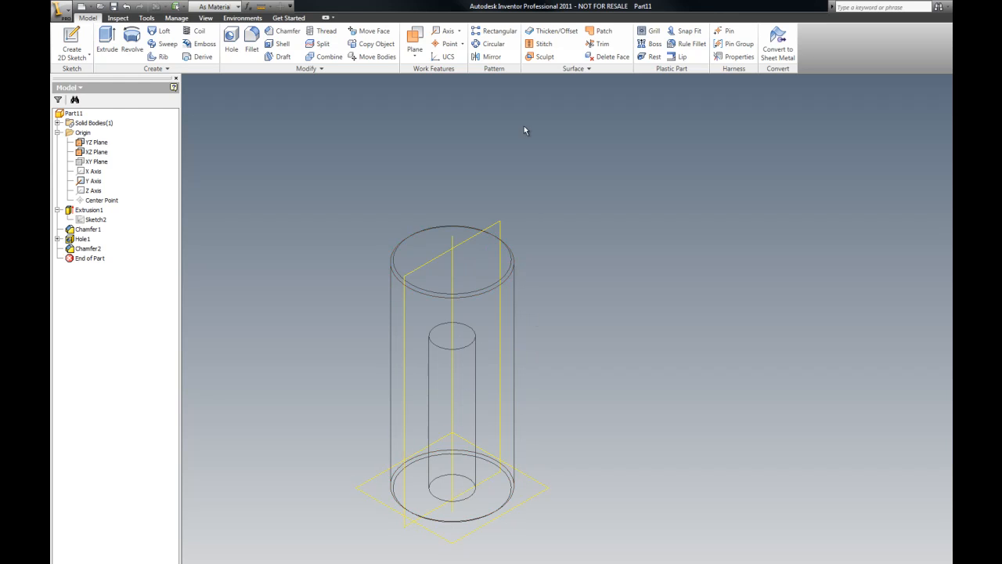
Step: Start a new 2D sketch on the YZ plane
right_click(435, 101)
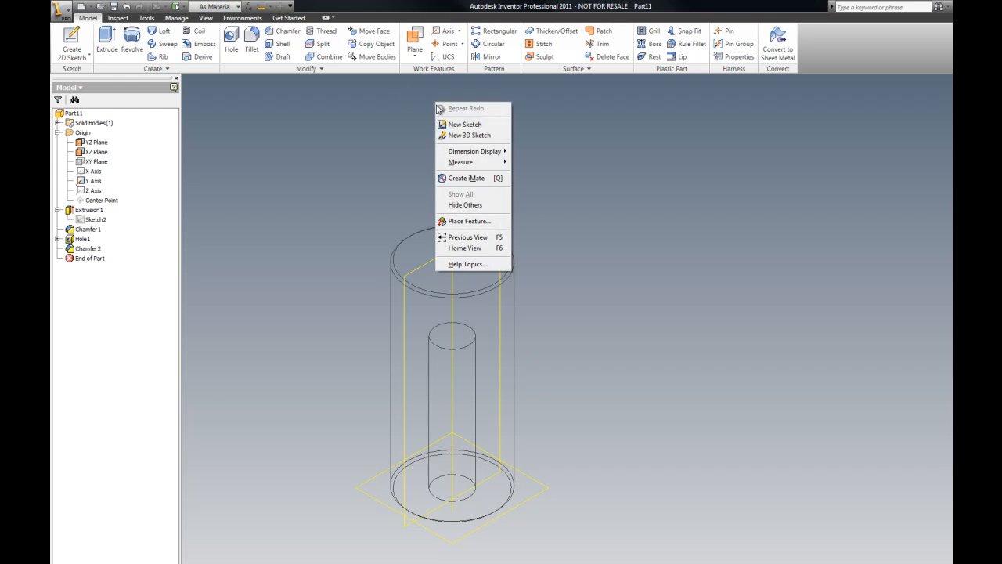
click(465, 126)
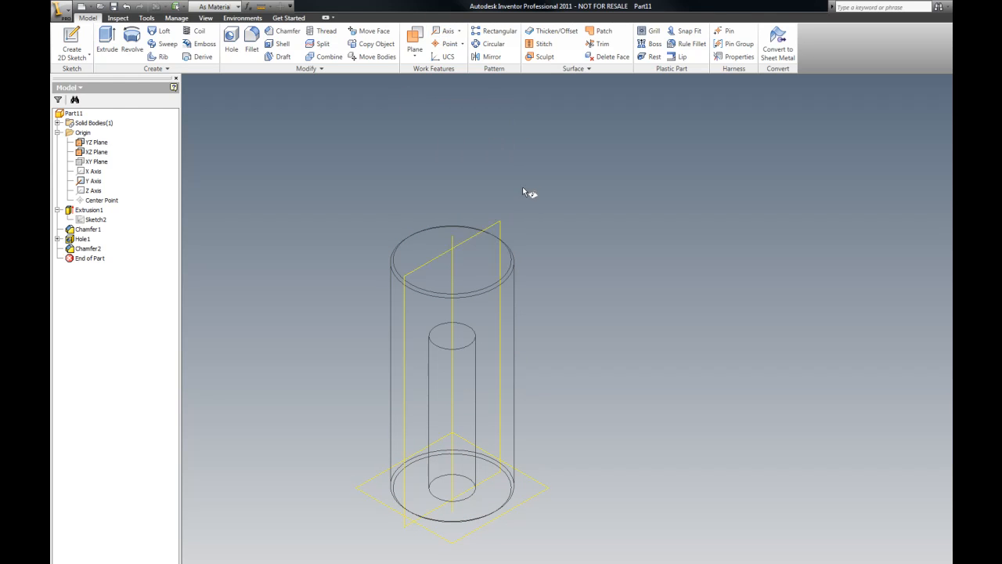
click(502, 222)
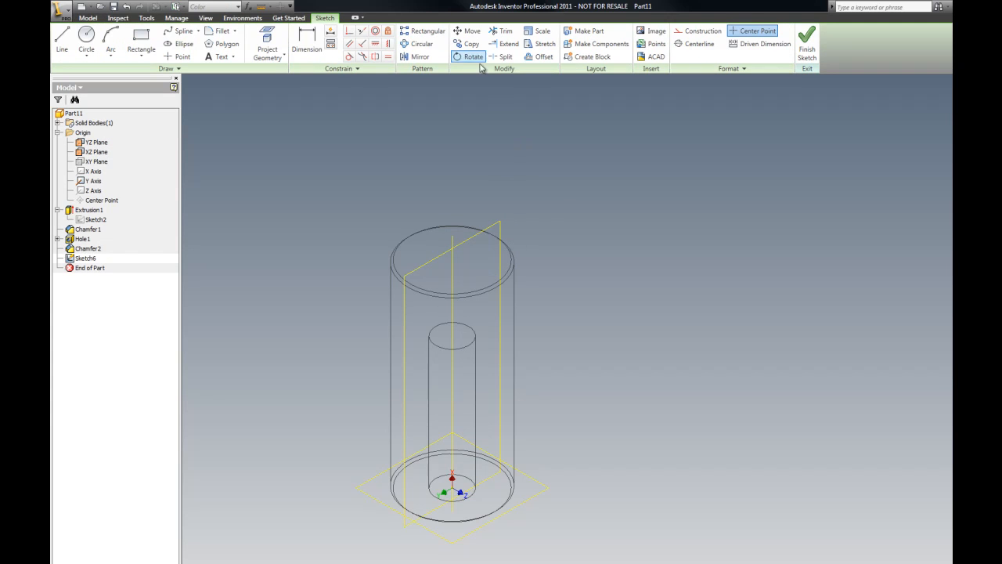
Step: Draw a line about 1.5 in long across the cylinder's top and convert it to construction geometry
click(61, 35)
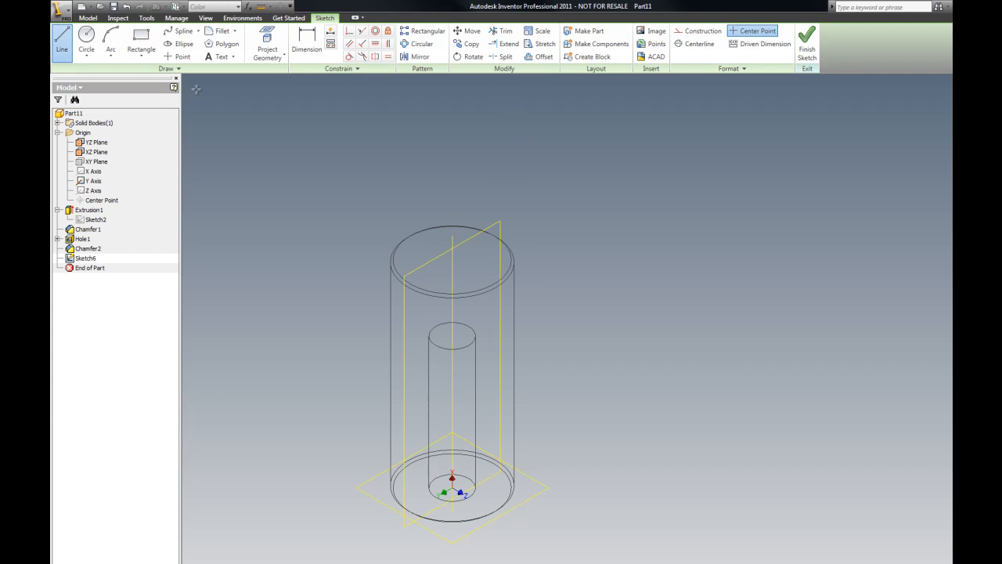
click(402, 277)
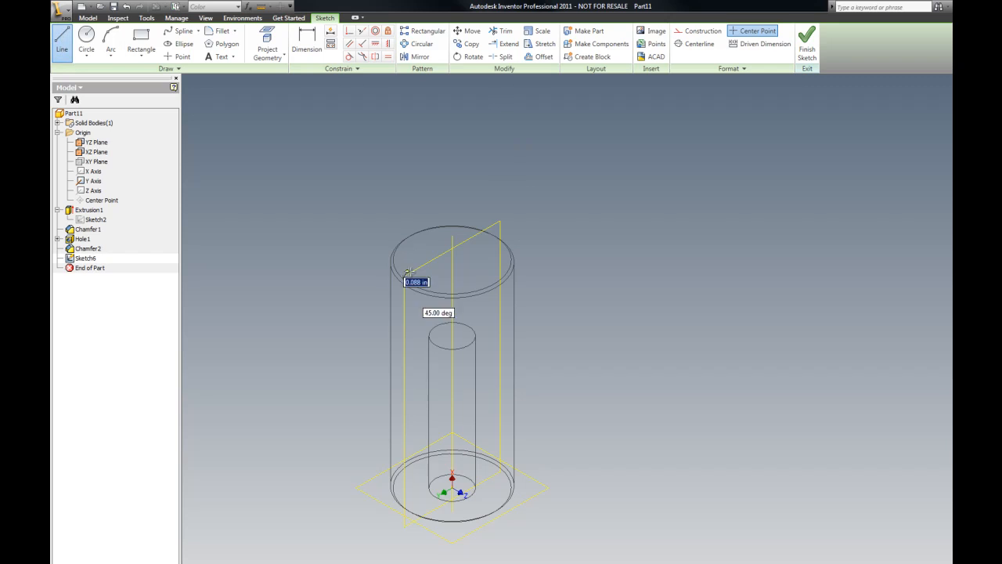
click(501, 223)
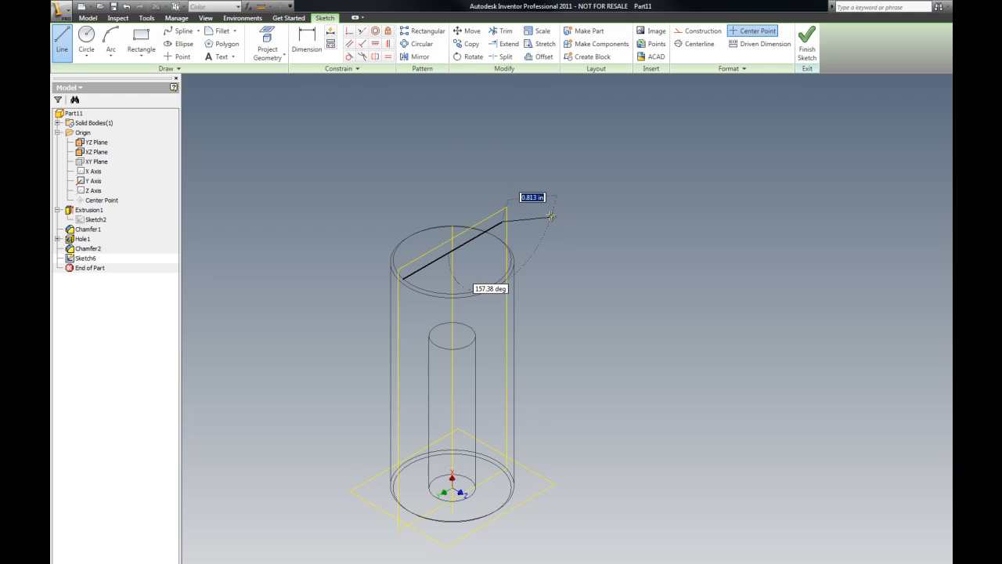
key(Escape)
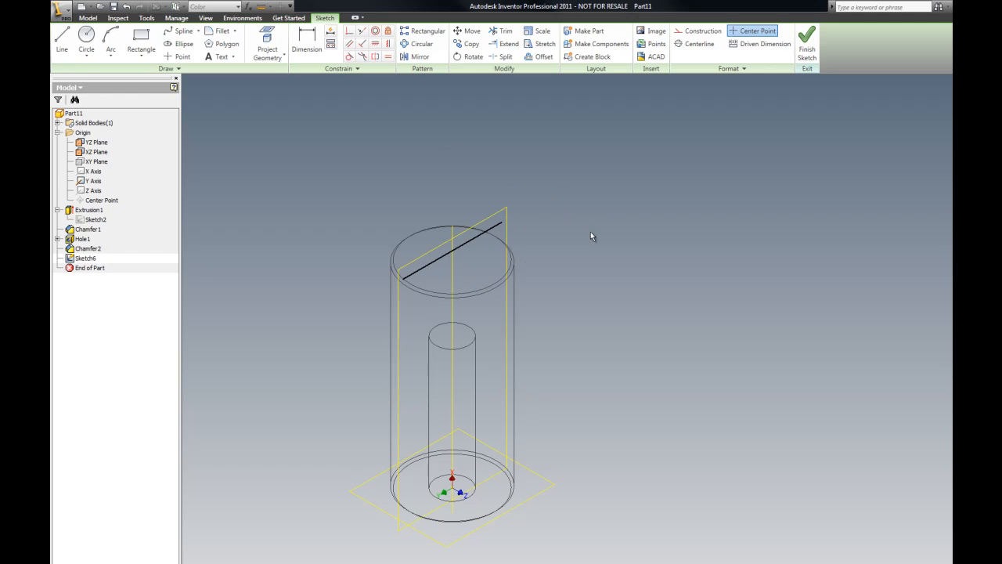
click(504, 231)
click(698, 30)
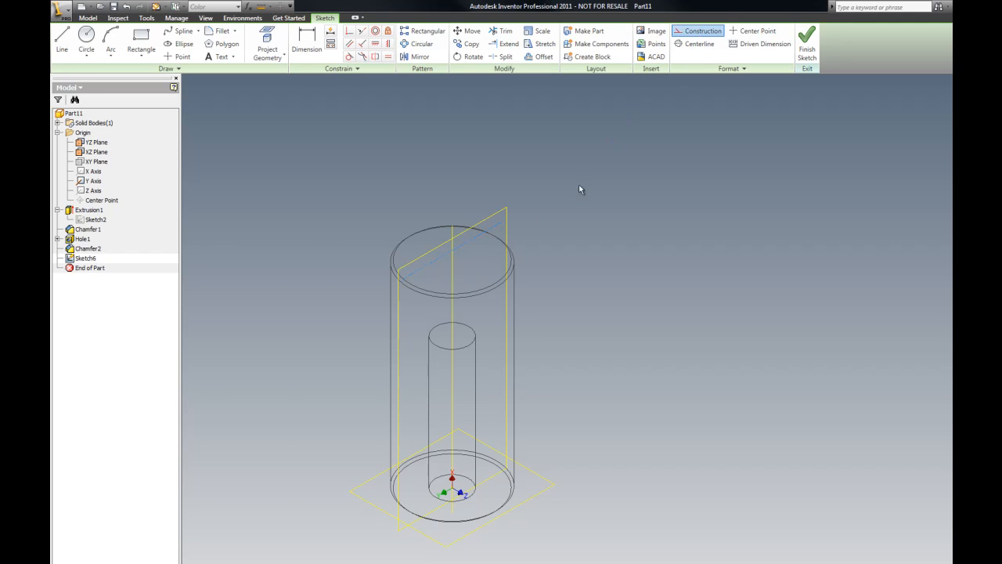
Step: Finish the sketch
scroll(529, 210, down, 4)
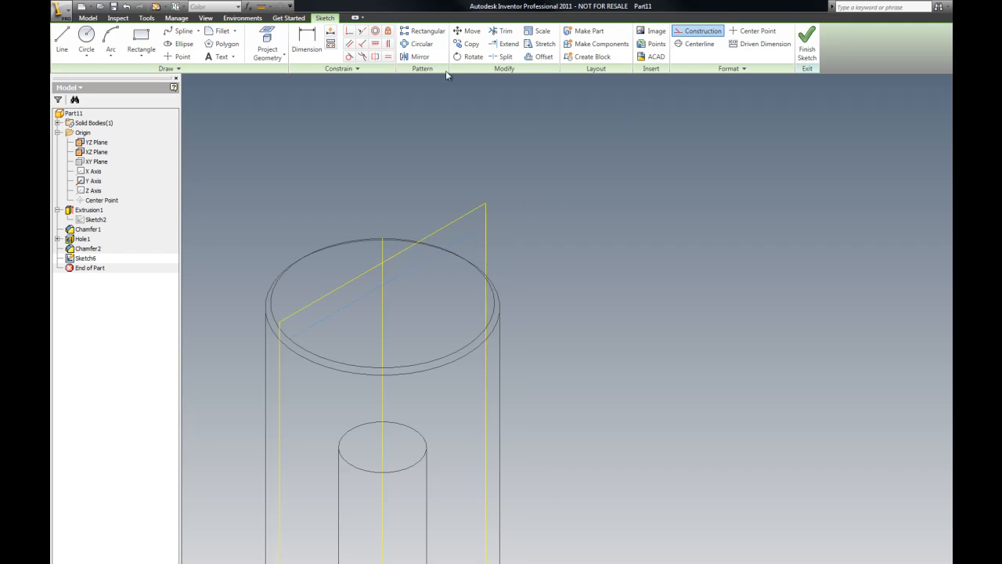
scroll(450, 98, up, 3)
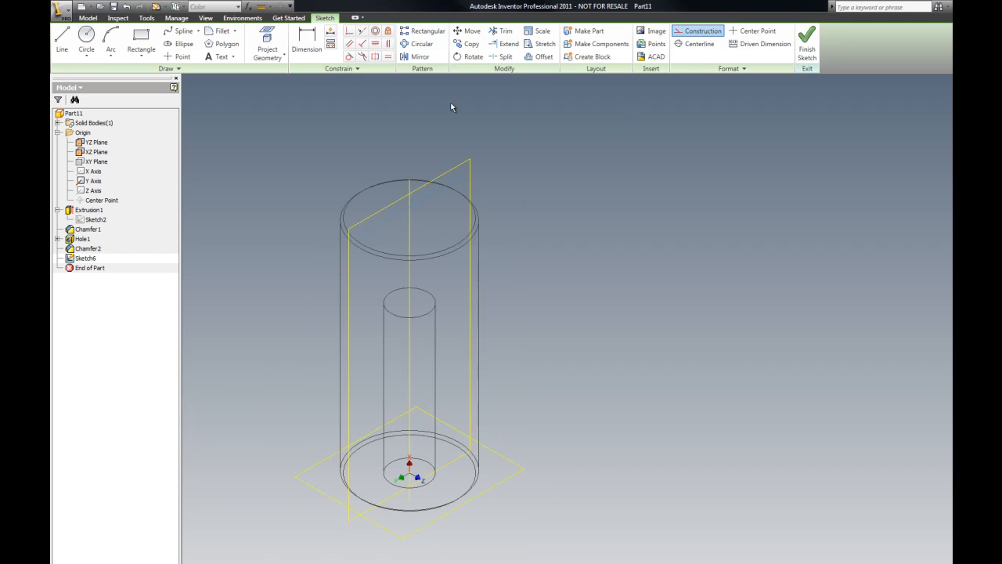
right_click(495, 109)
click(519, 164)
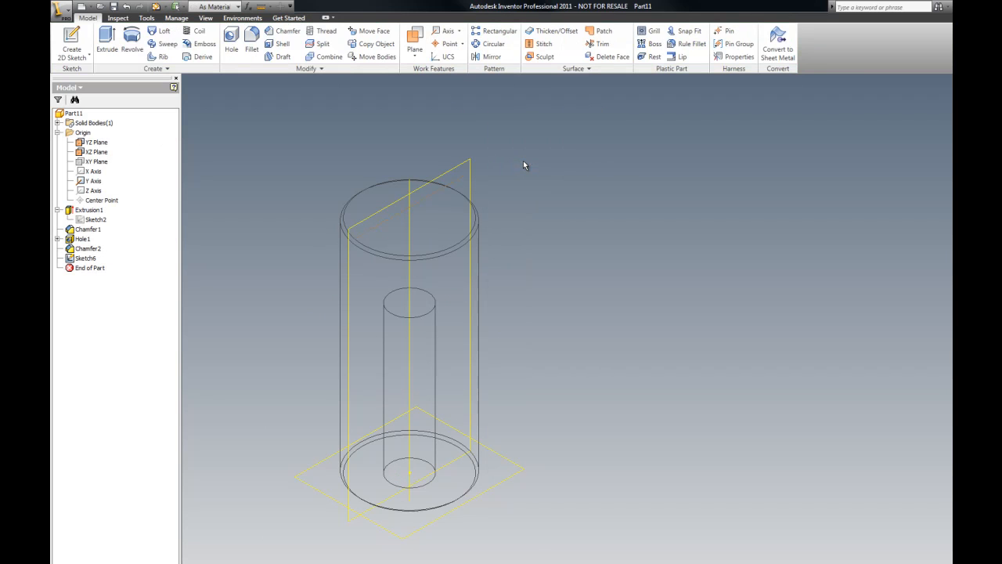
Step: Try a work plane offset from the cylinder's top face, then undo it
click(416, 36)
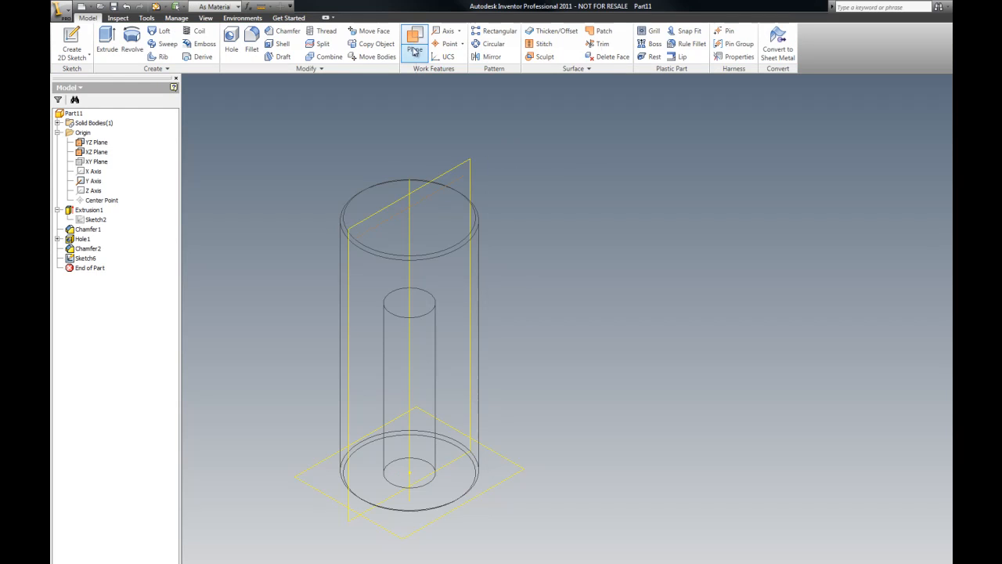
click(436, 195)
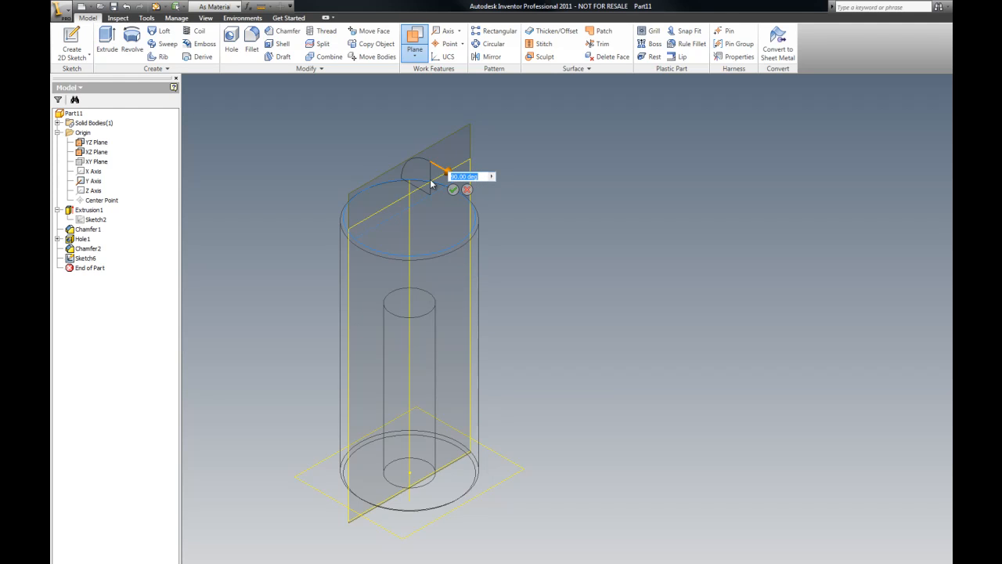
text(-)
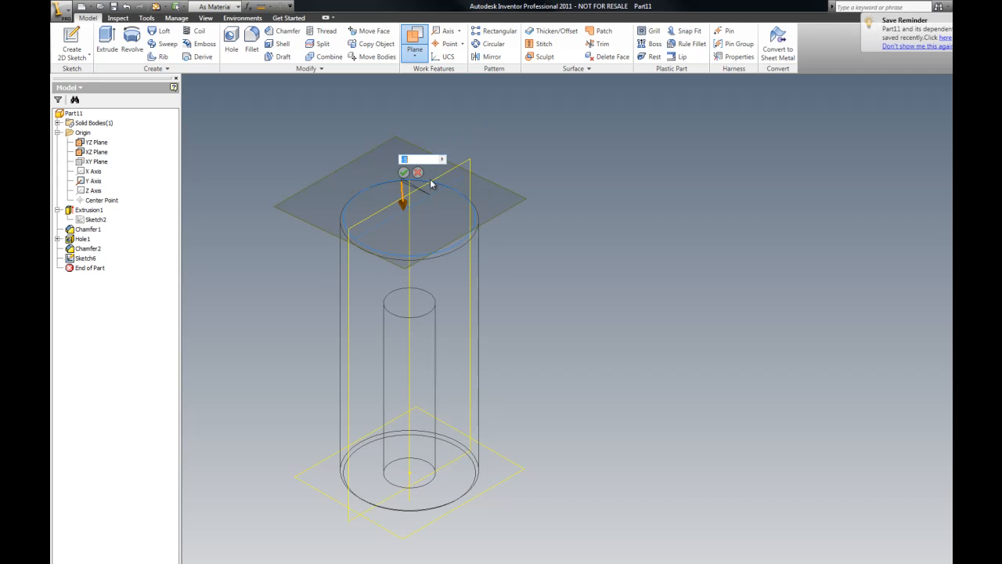
click(403, 172)
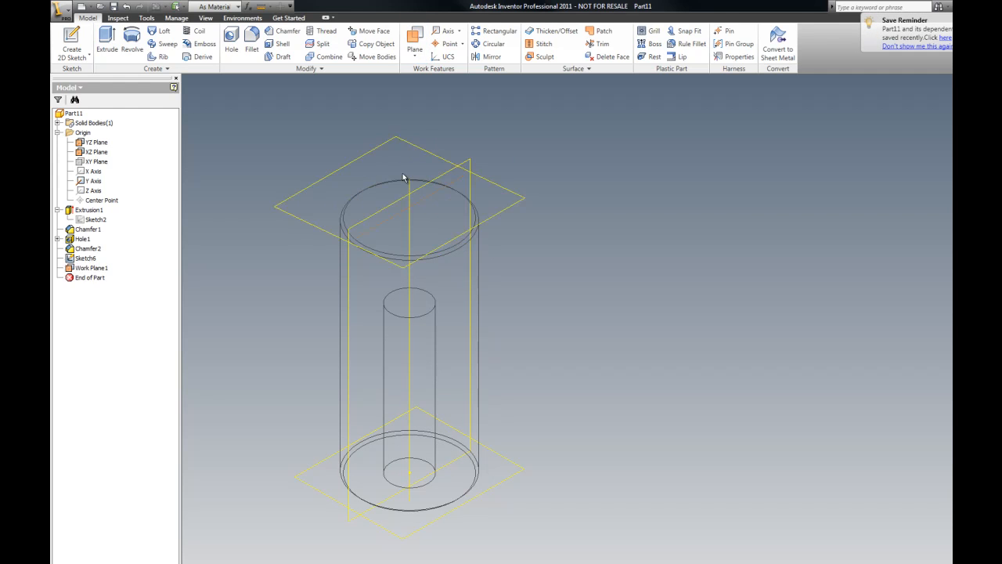
click(127, 6)
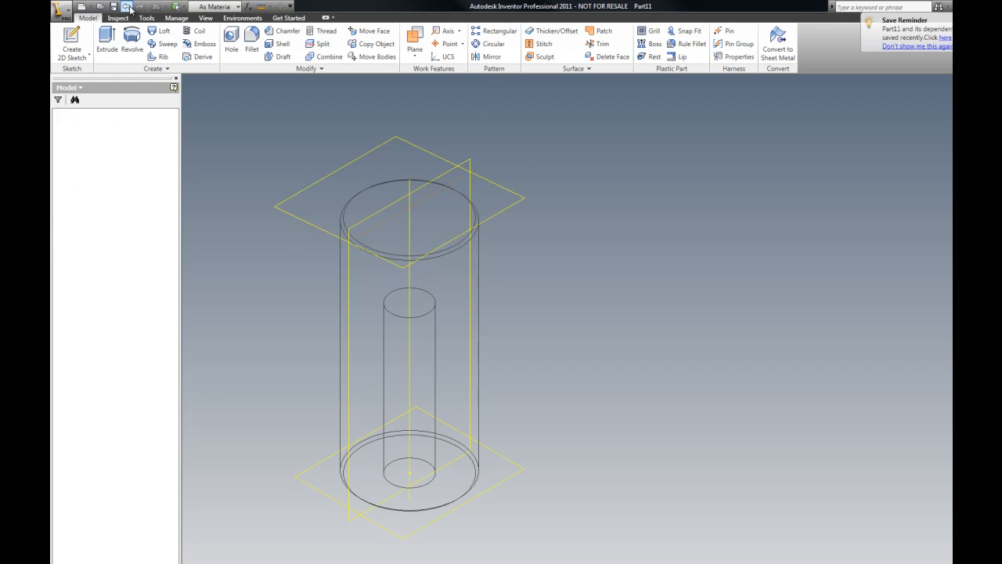
Step: Try a work plane offset -5 from the cylinder's top face, then undo it
click(415, 48)
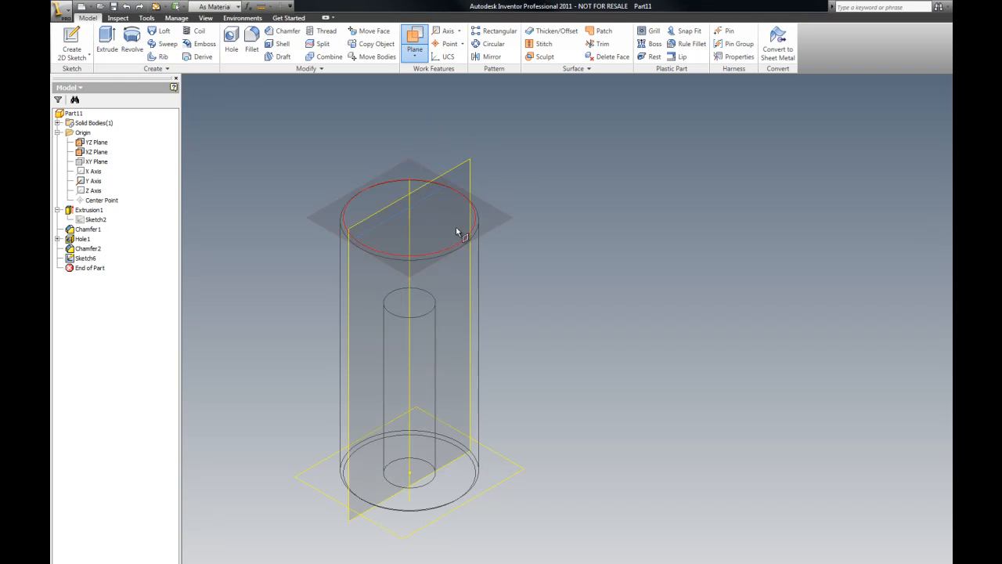
click(439, 188)
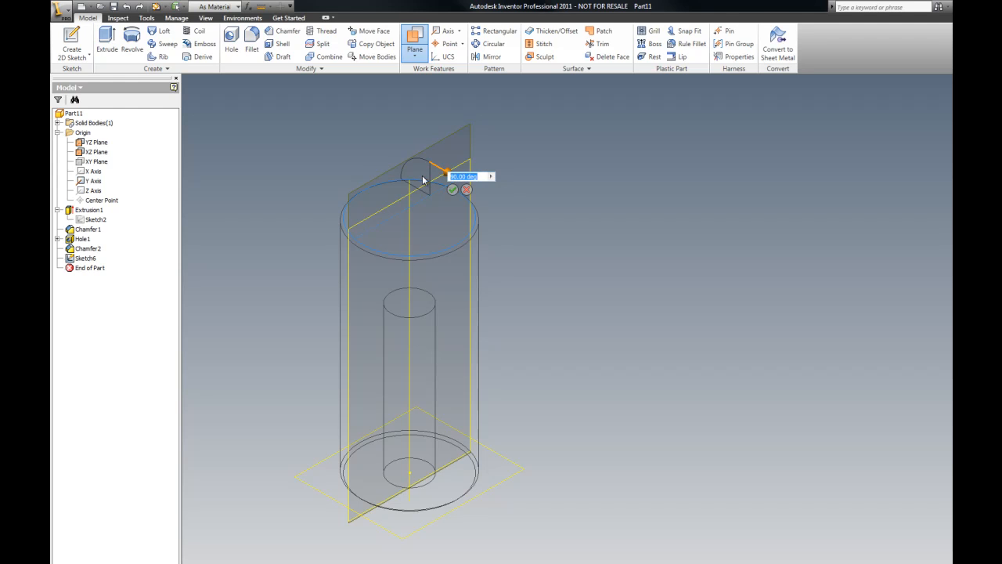
text(-5)
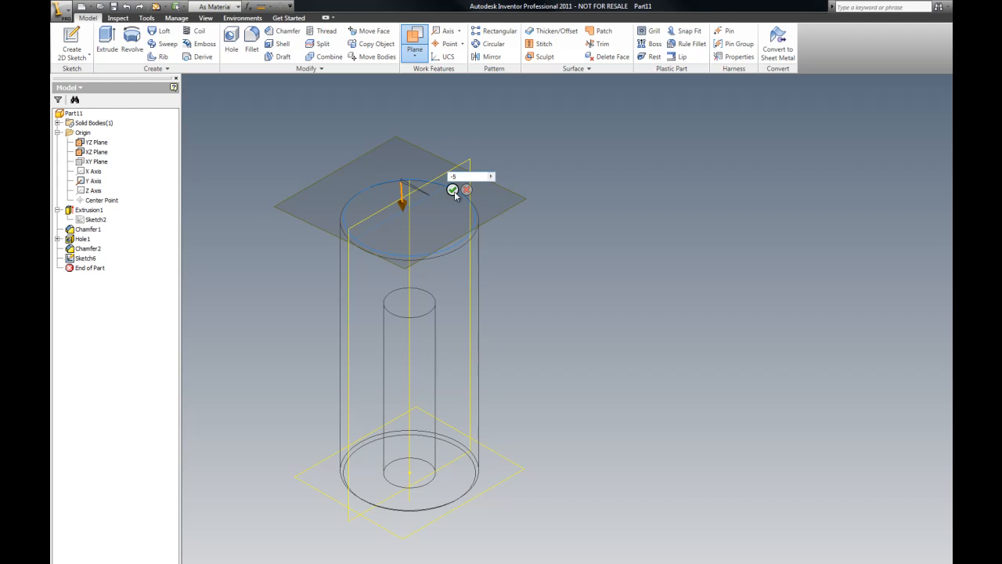
click(453, 190)
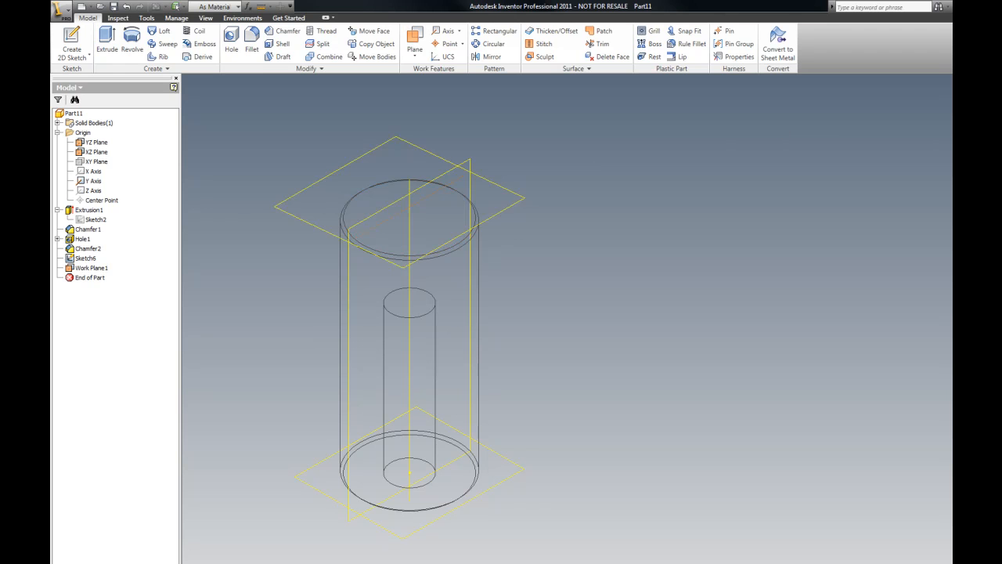
key(F6)
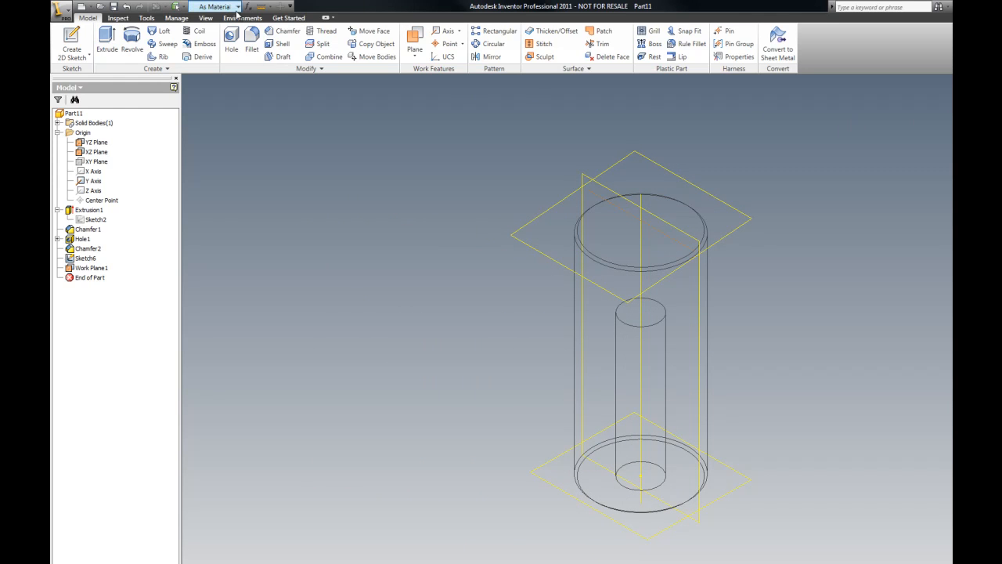
click(128, 6)
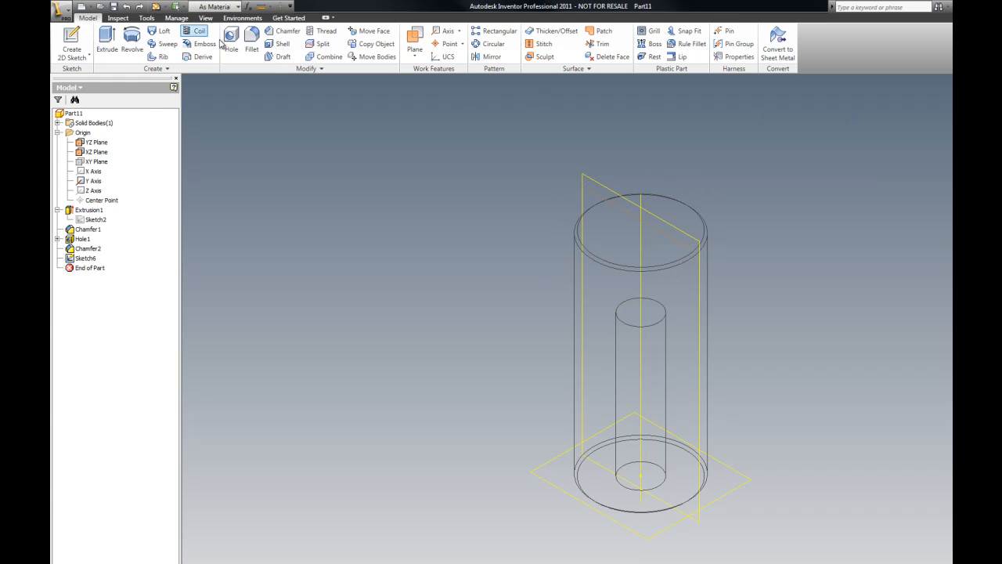
Step: Undo back into the sketch and redo the line's construction style
scroll(717, 182, up, 3)
scroll(473, 106, down, 2)
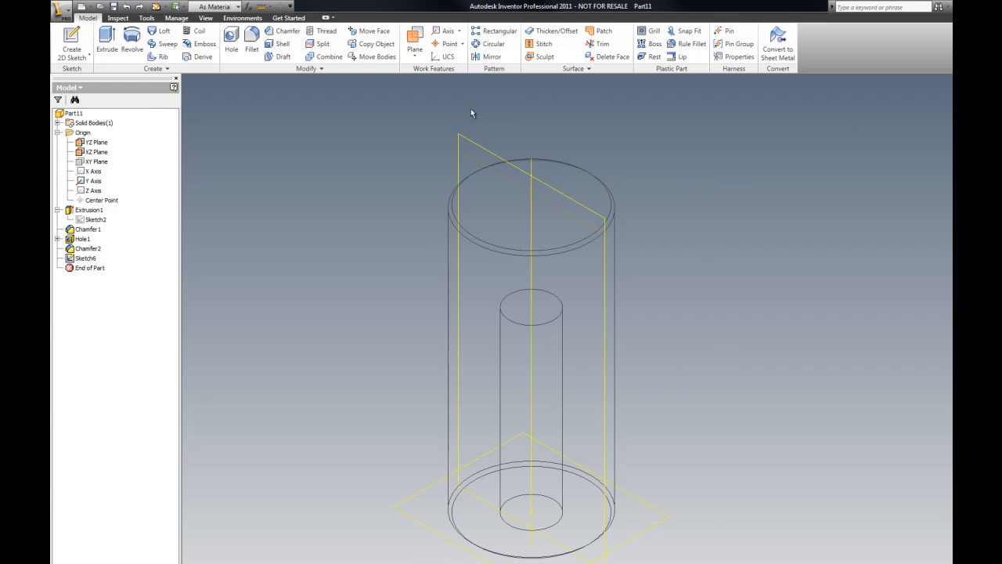
click(414, 39)
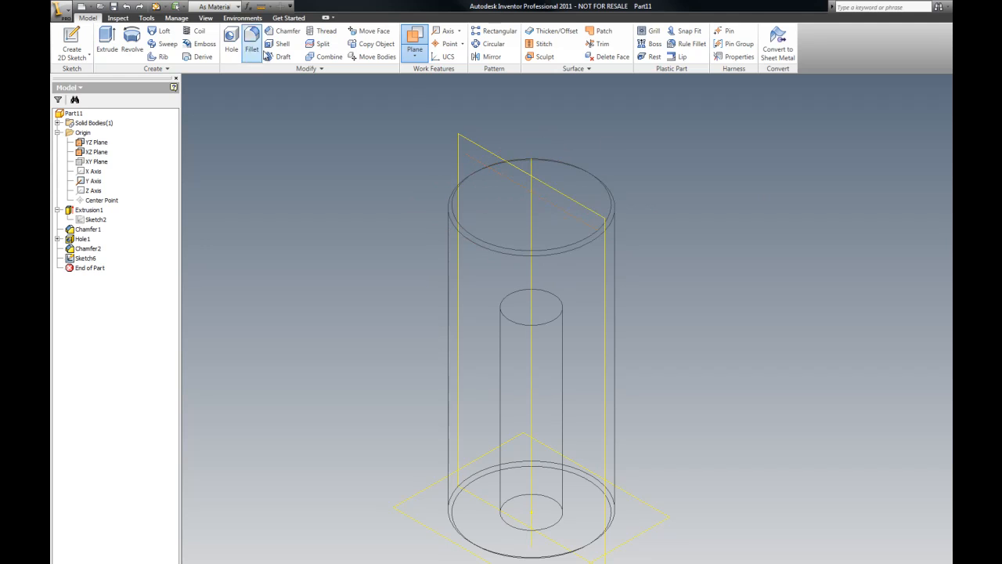
click(126, 7)
click(127, 7)
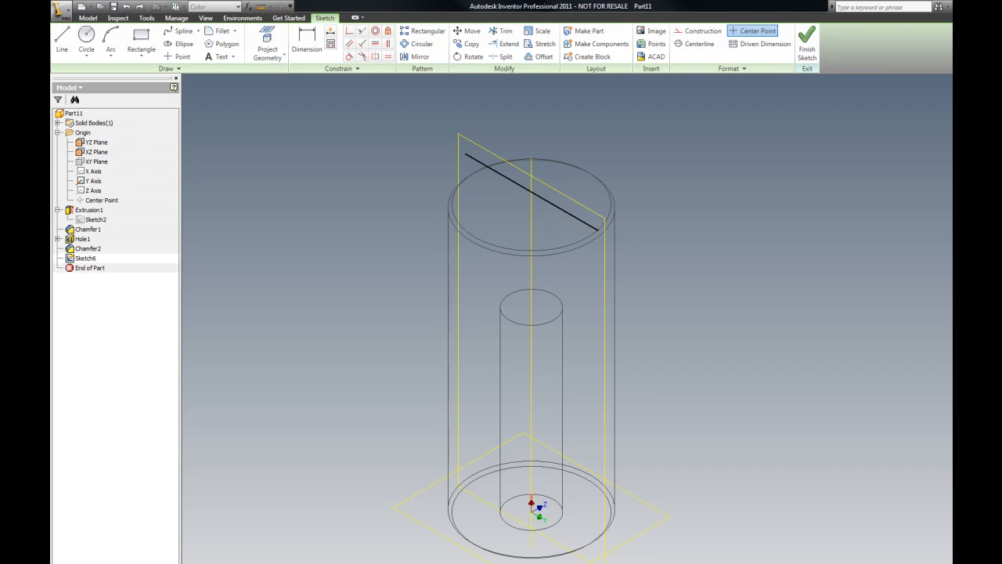
click(140, 8)
Step: Exit the sketch with the construction line in place
scroll(932, 162, down, 3)
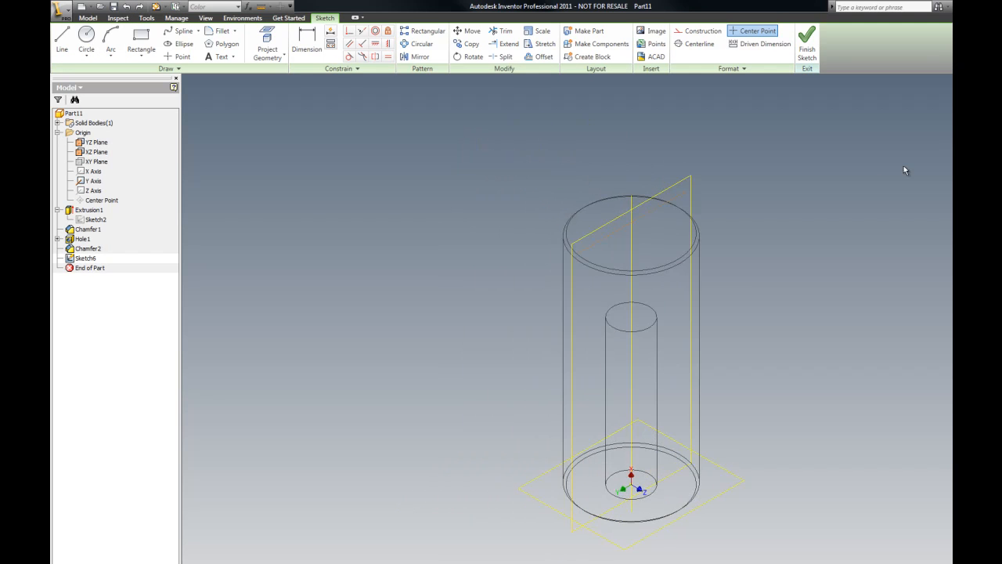
scroll(819, 155, down, 2)
scroll(818, 152, up, 3)
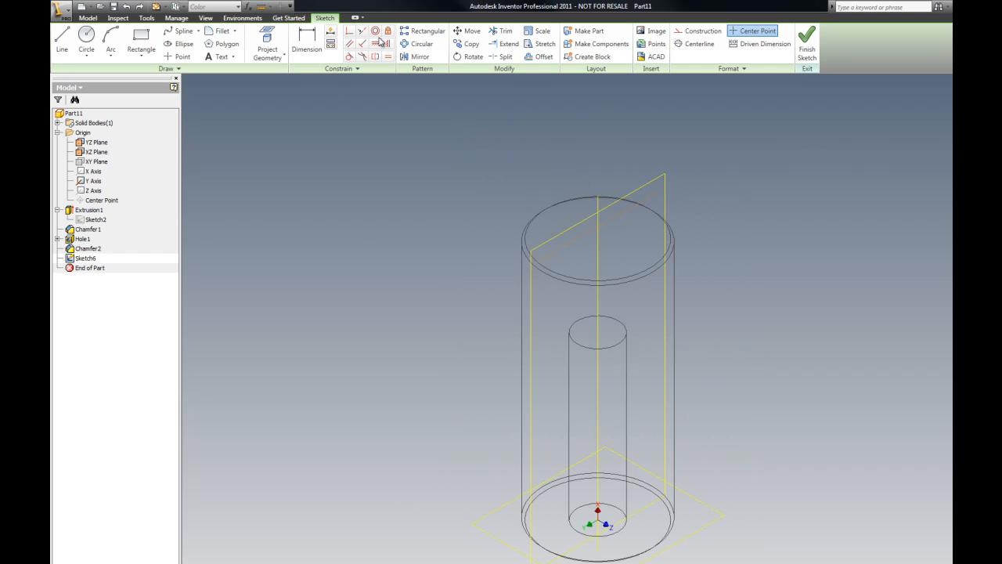
right_click(321, 105)
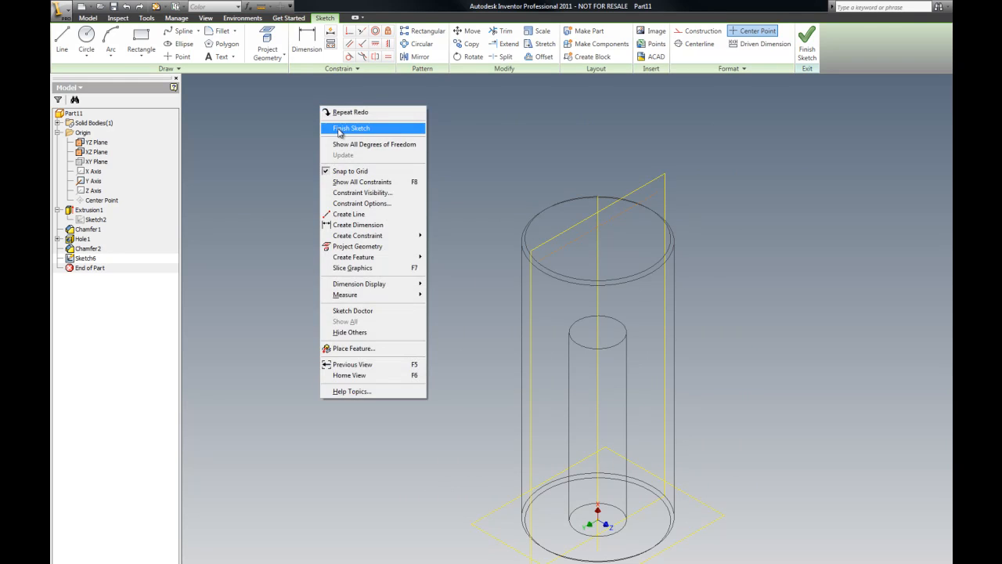
click(338, 127)
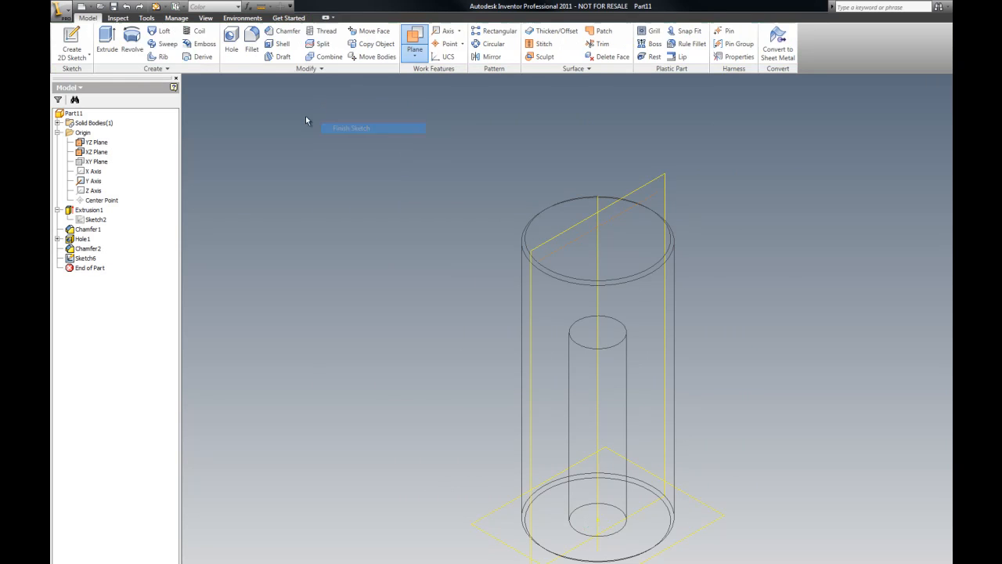
Step: Try to create a work plane angled 85 degrees about the cylinder's top edge and the construction line
click(415, 52)
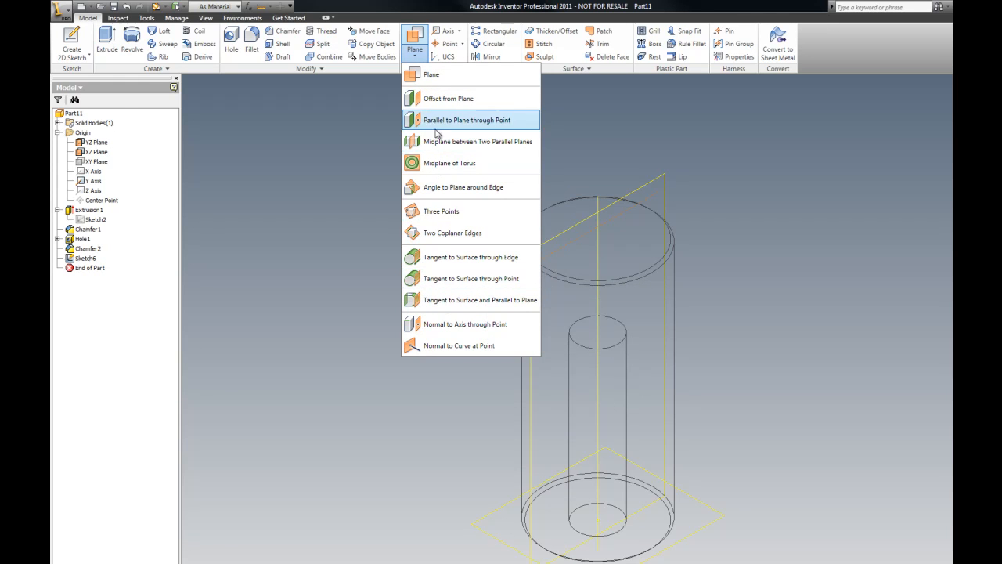
click(431, 74)
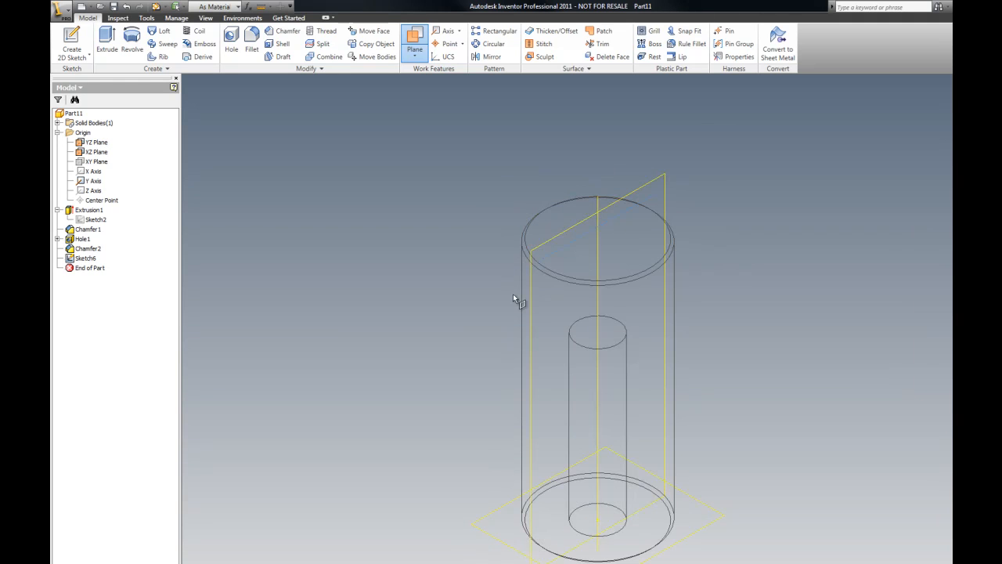
scroll(638, 207, up, 5)
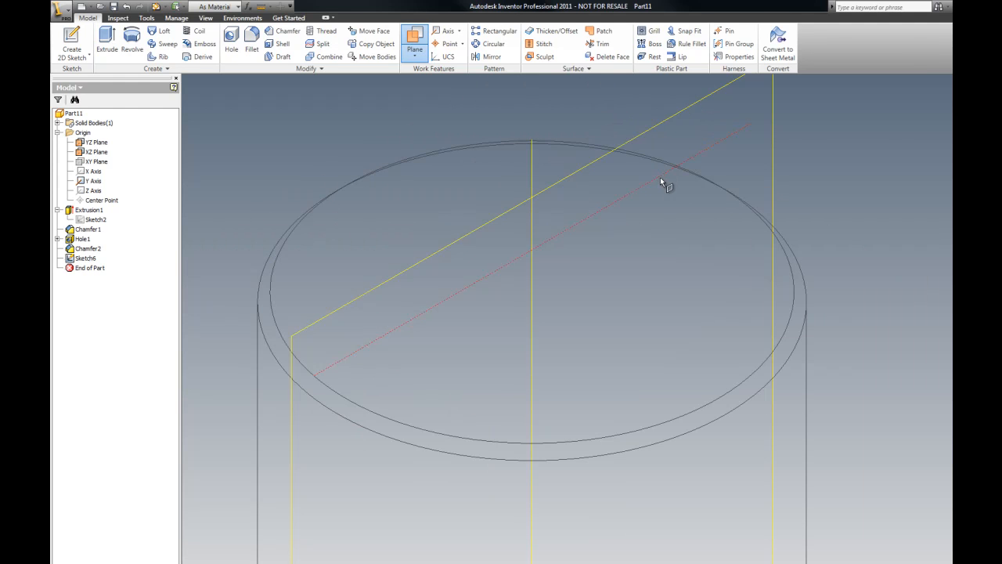
click(660, 179)
click(661, 177)
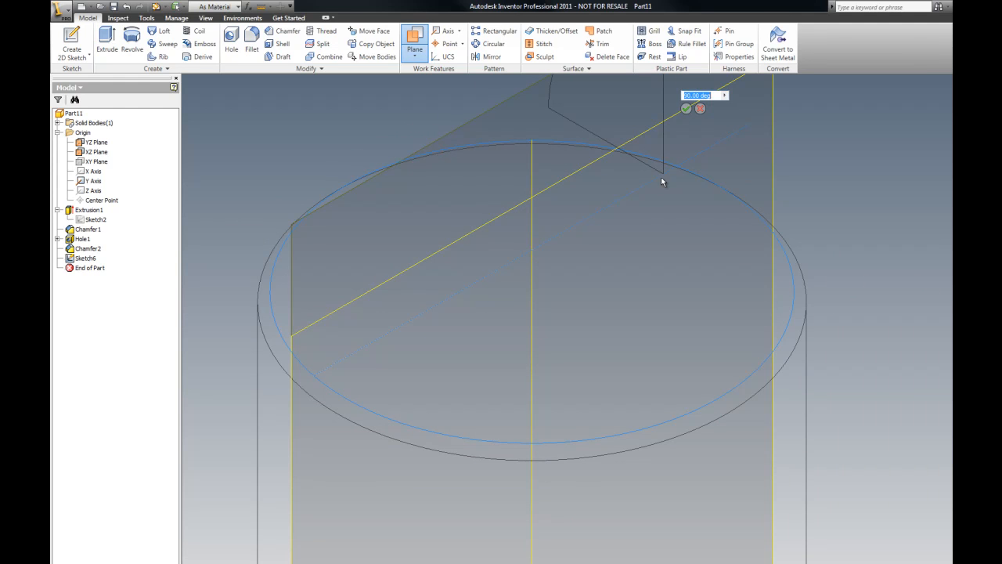
scroll(661, 188, down, 2)
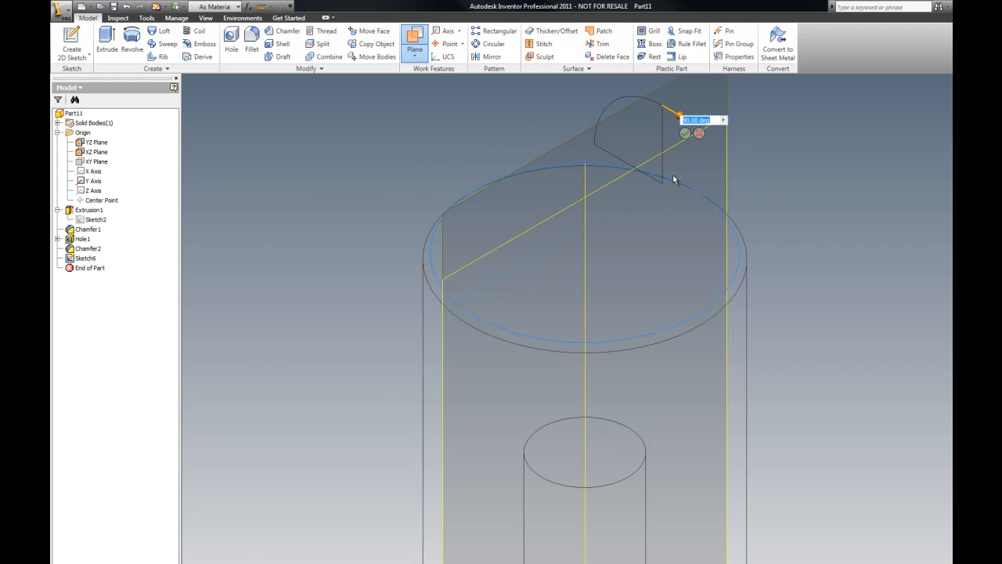
text(5)
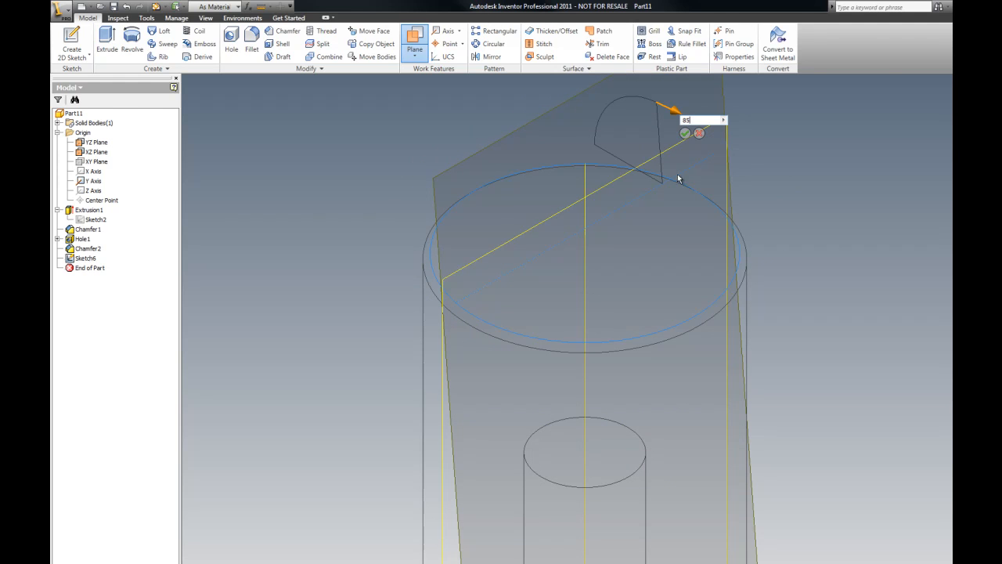
scroll(728, 164, down, 3)
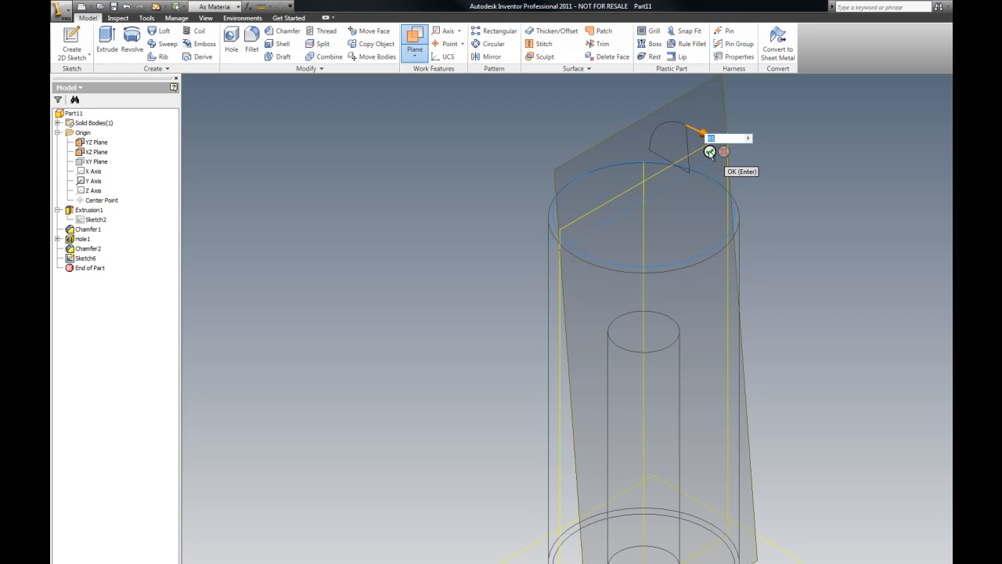
click(710, 152)
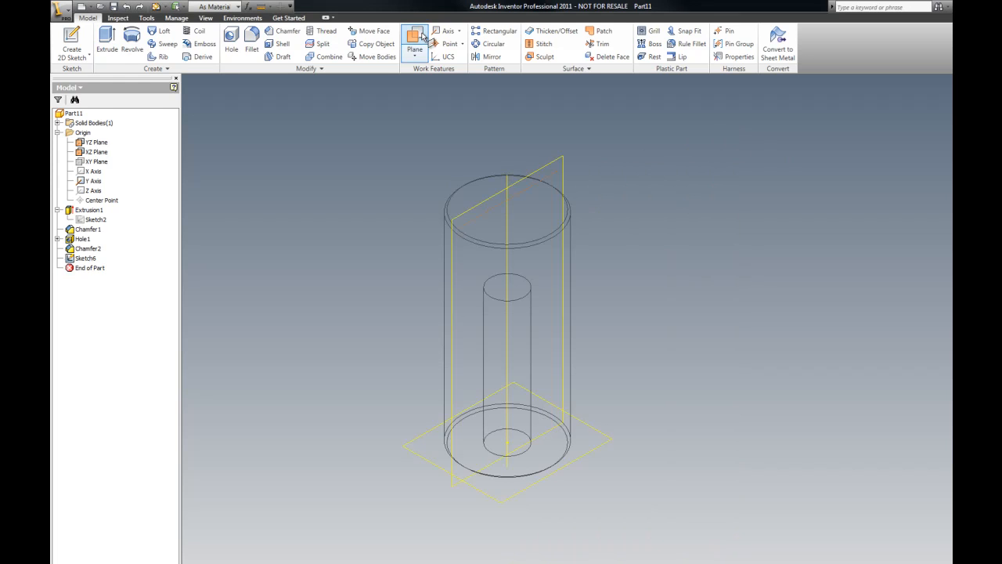
Step: Create a work plane through the cylinder's top edge and the construction line, tilted to 85 degrees
click(421, 36)
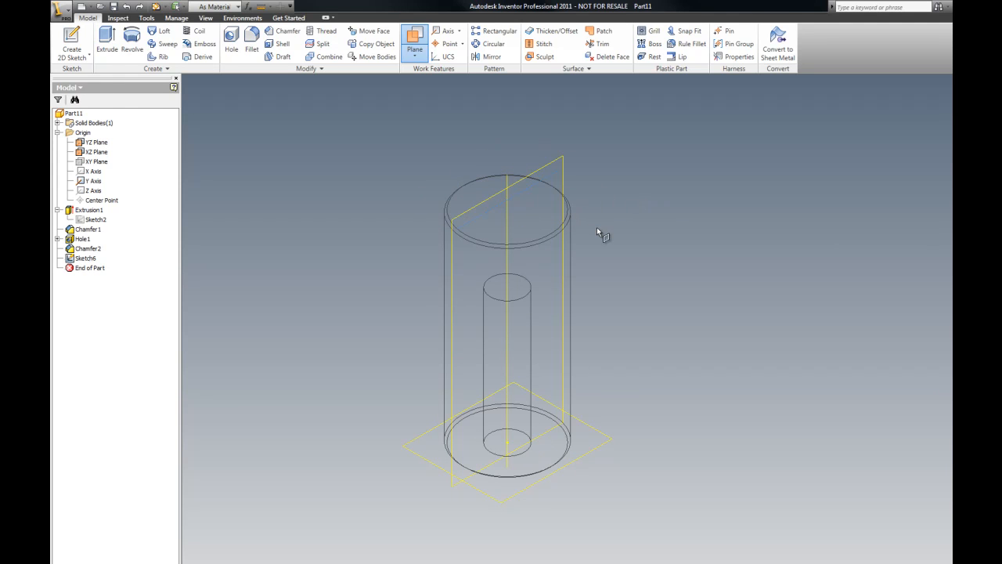
click(532, 185)
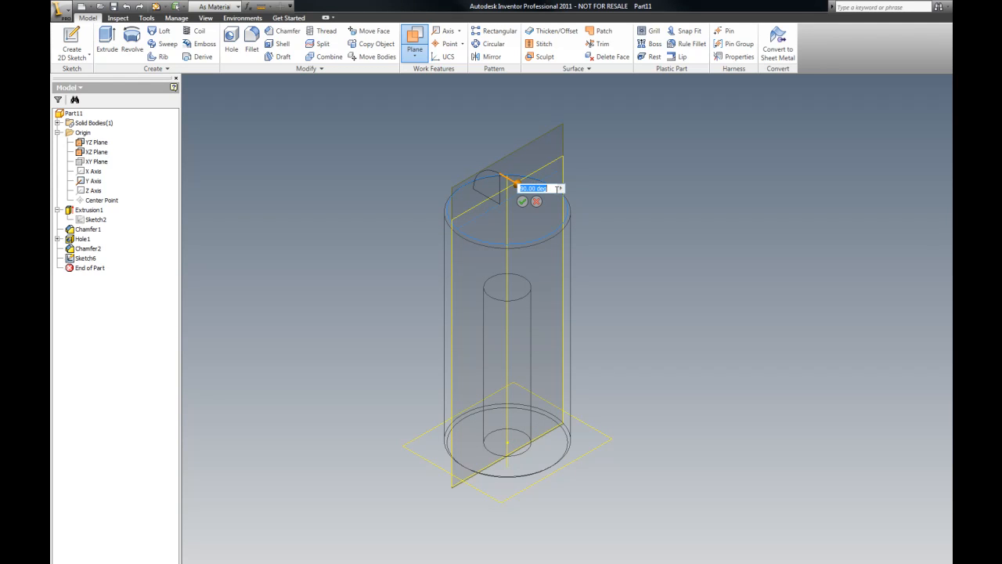
click(557, 193)
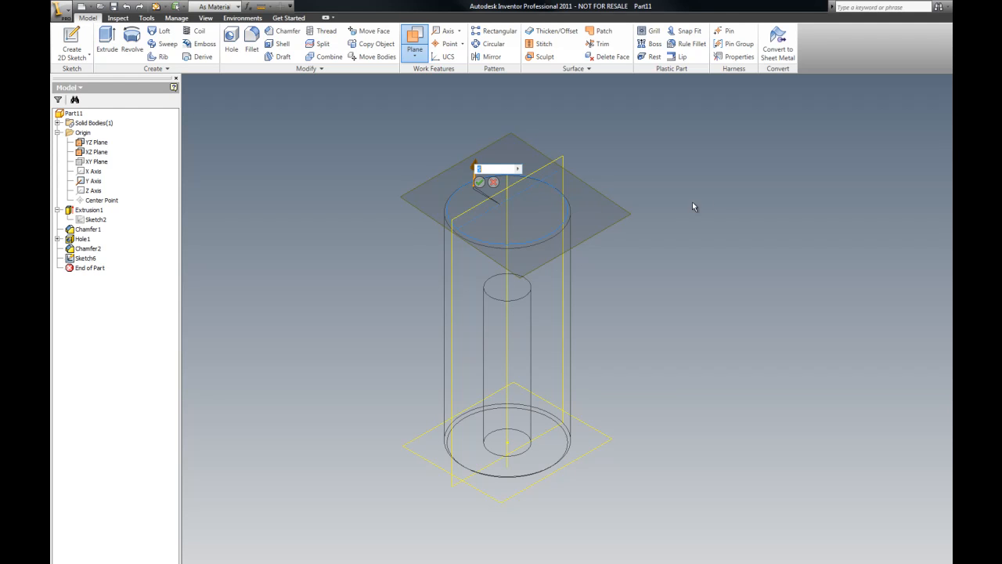
text(1)
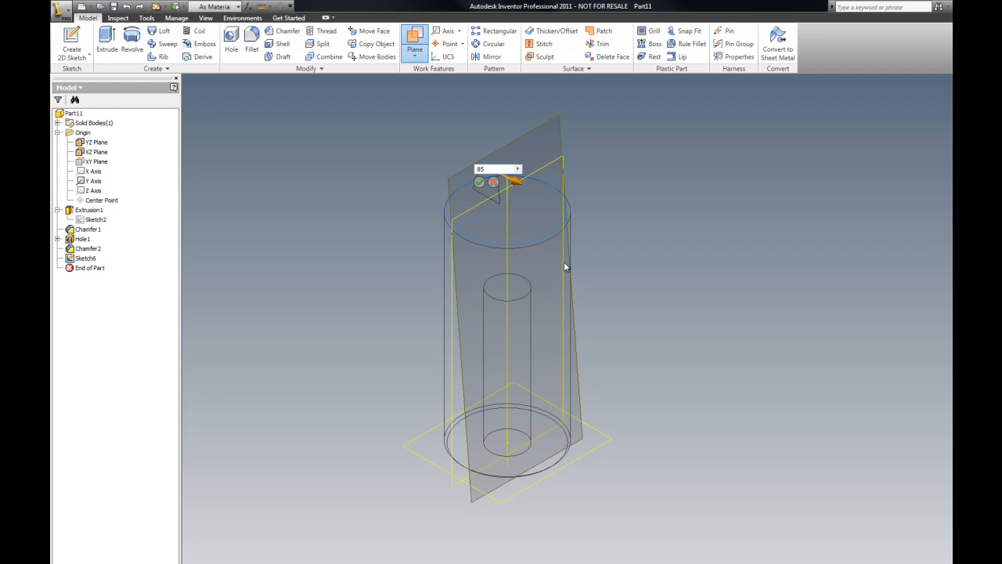
click(479, 182)
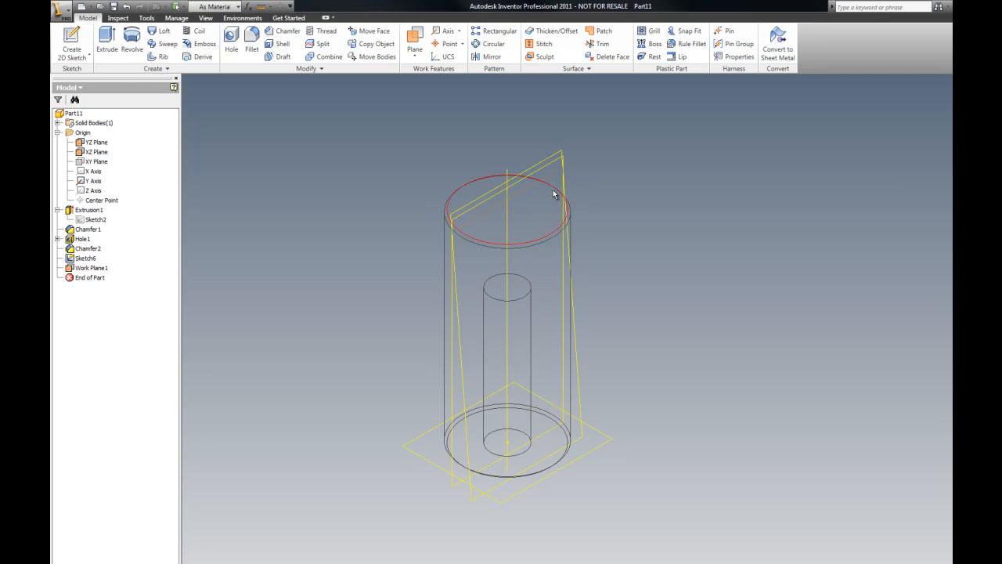
Step: Start a new sketch on the angled work plane and project the construction line into it
right_click(325, 104)
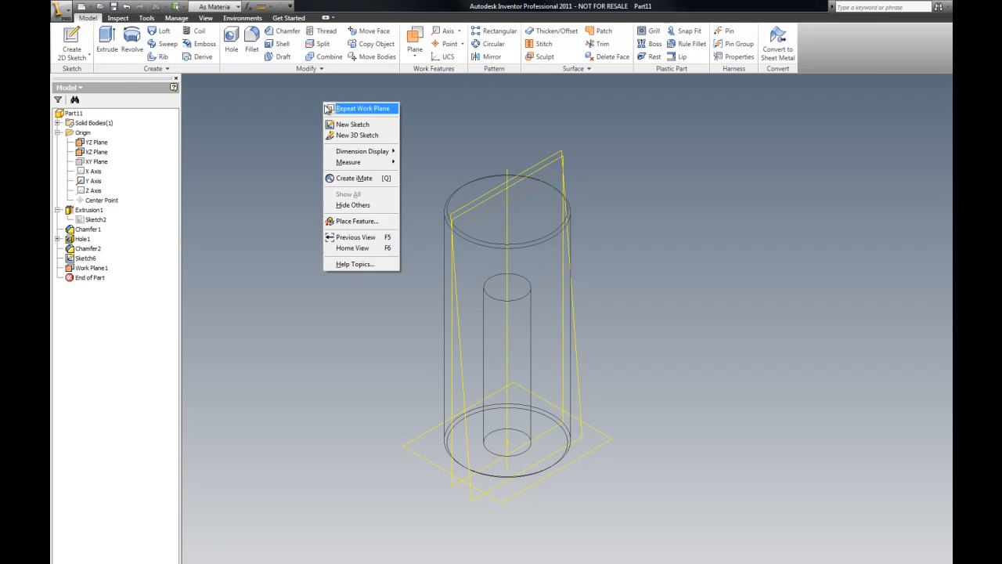
click(354, 125)
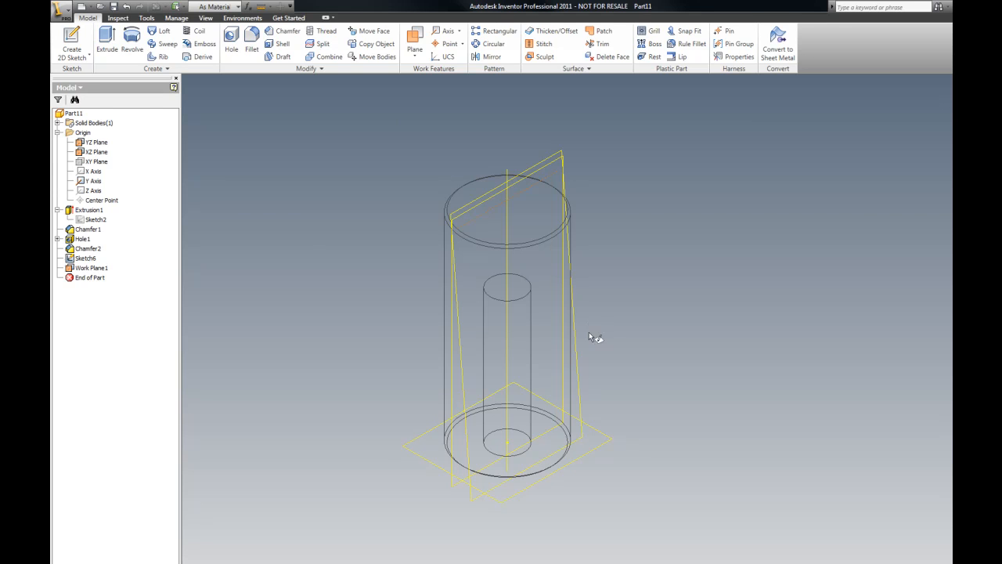
click(577, 371)
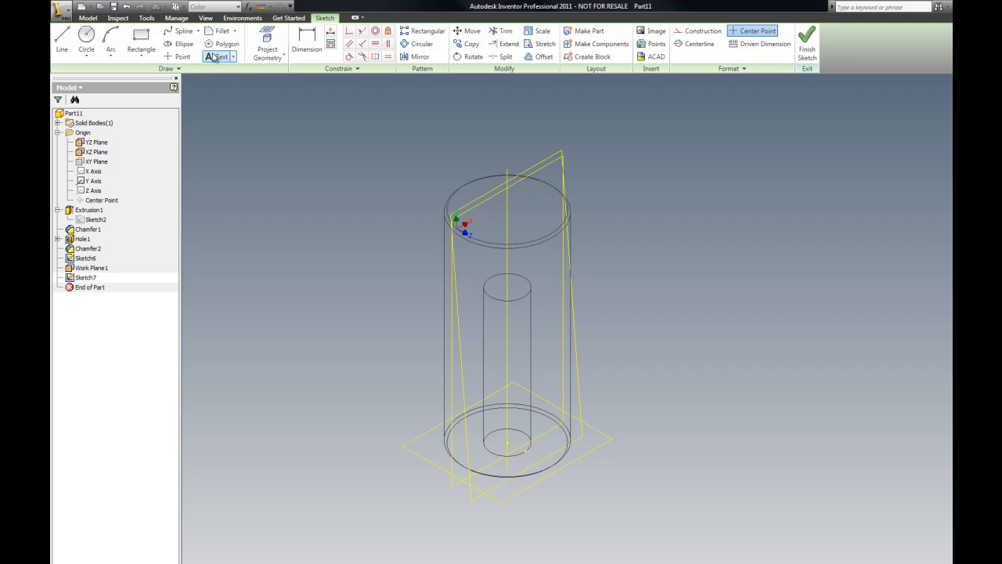
click(274, 49)
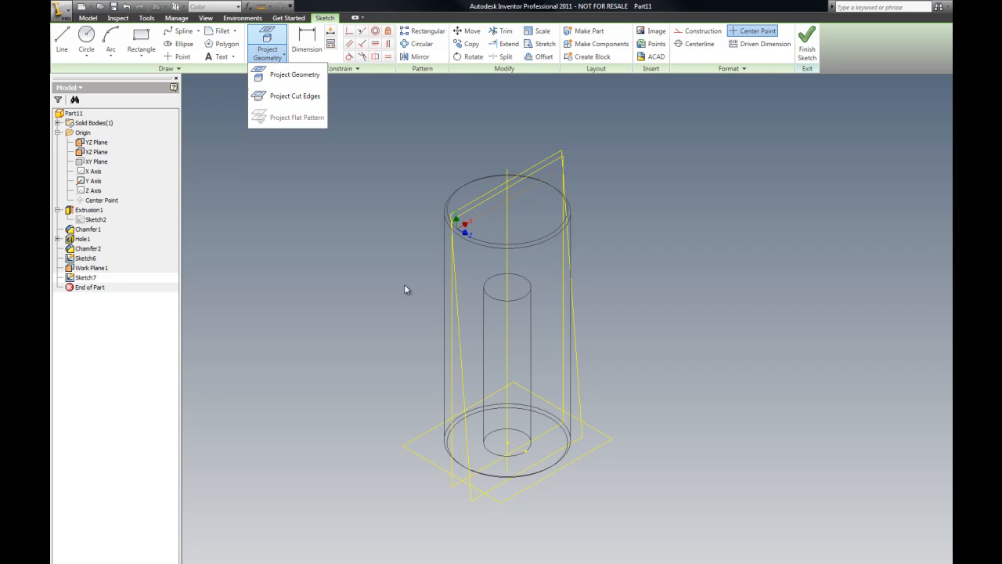
click(311, 74)
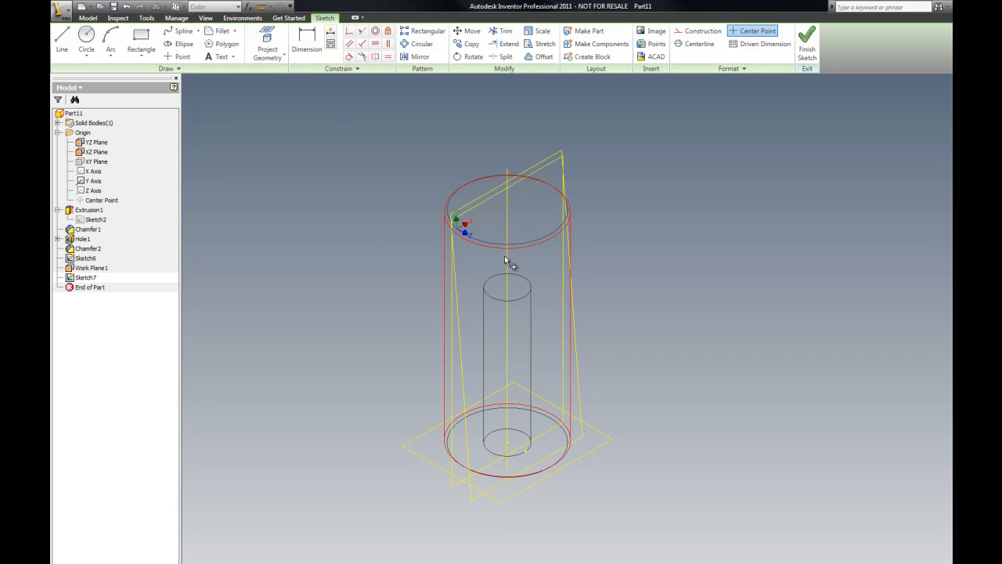
click(508, 194)
click(86, 35)
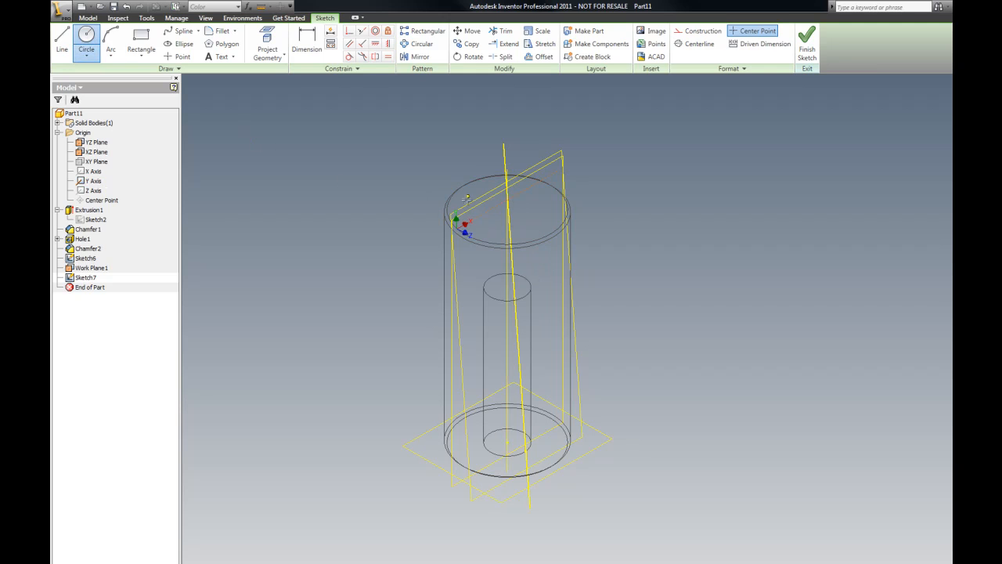
click(509, 226)
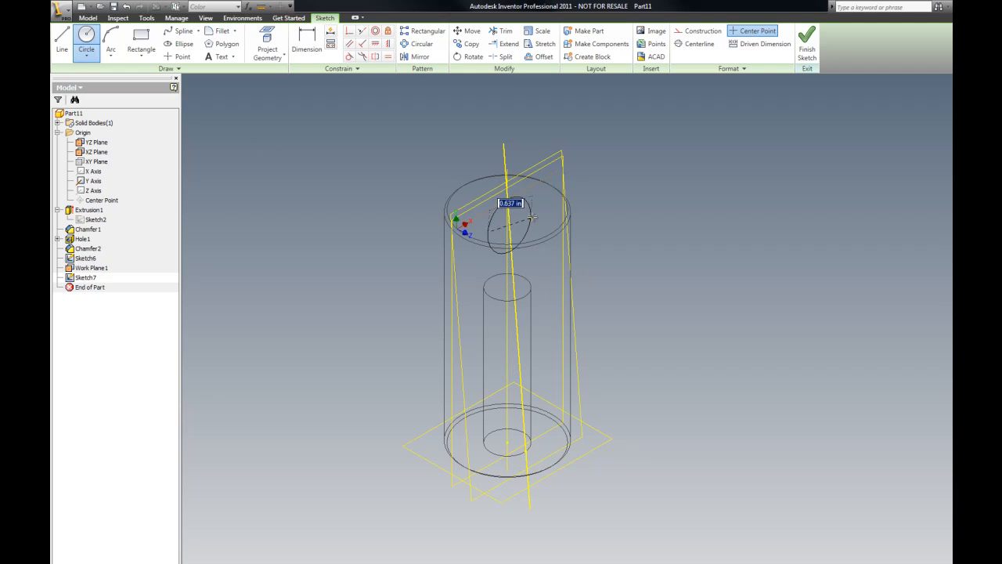
key(Escape)
Step: Draw a 0.5 diameter circle centered on the projected line below the cylinder's top
click(88, 40)
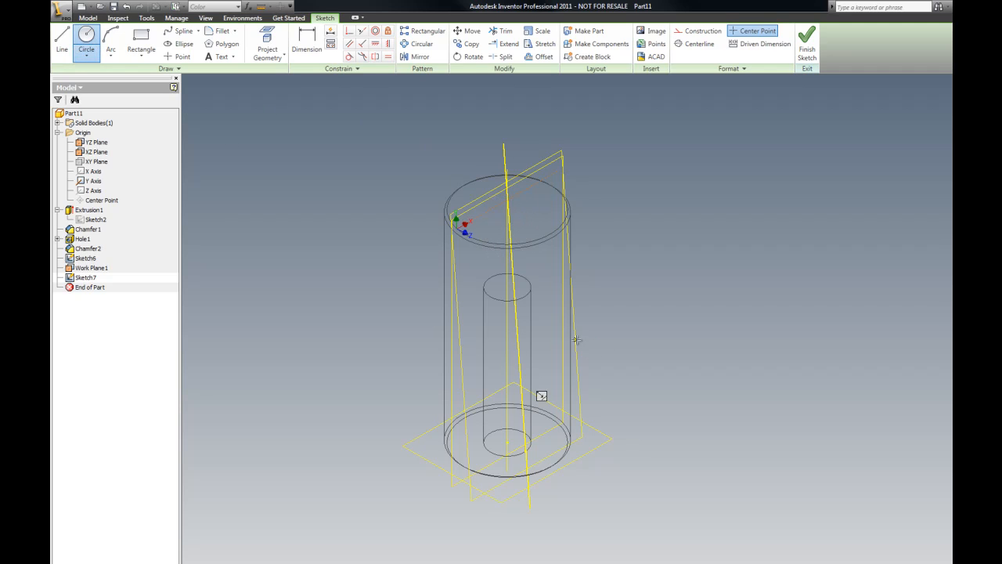
click(510, 260)
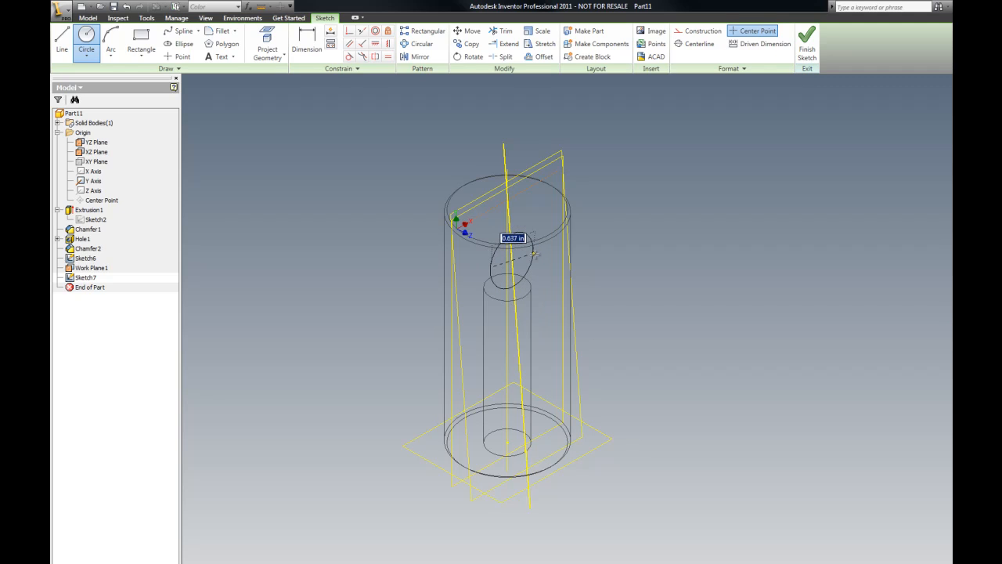
text(0.5)
key(Return)
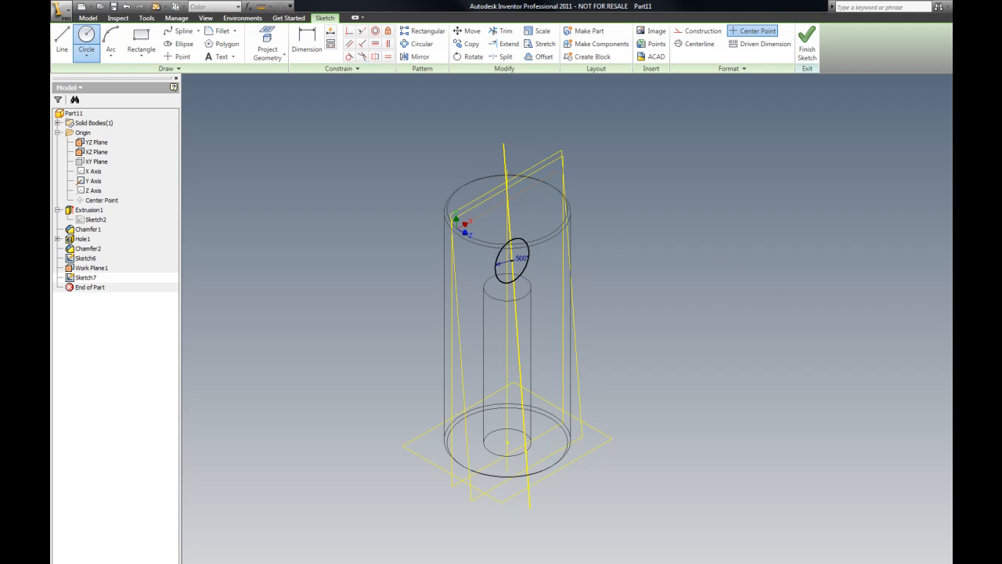
key(Escape)
Step: Dimension the circle's center from the bottom hole to 2.65, then finish the sketch
key(F5)
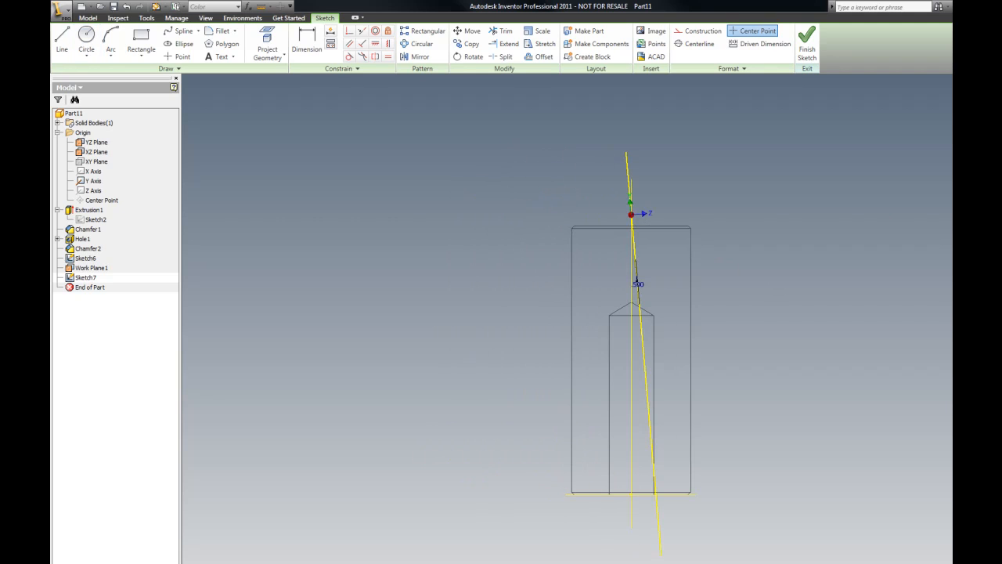
scroll(638, 284, up, 5)
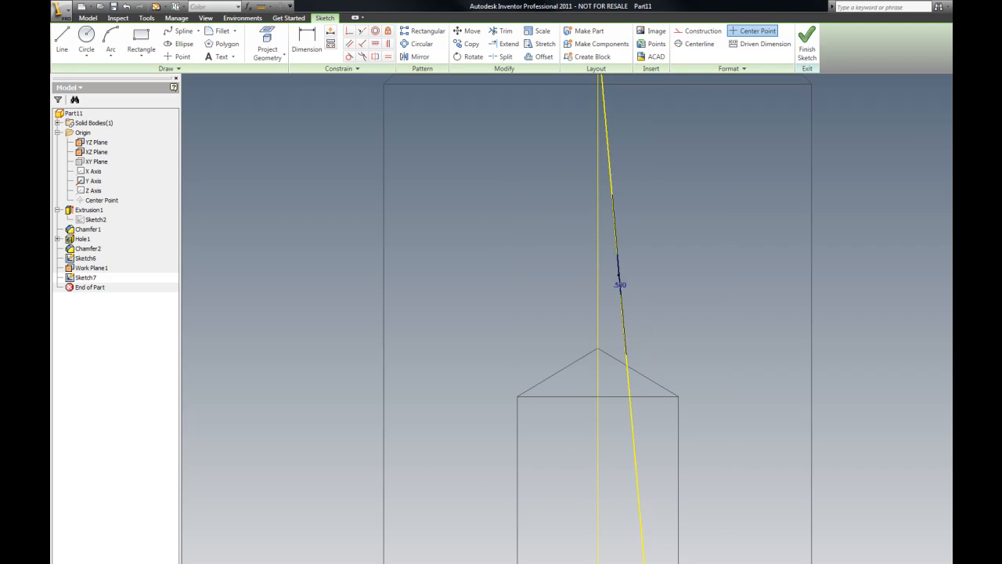
mouse_move(689, 288)
shift+middle_down()
mouse_move(483, 315)
mouse_move(673, 324)
mouse_move(541, 323)
shift+middle_up()
scroll(541, 324, down, 5)
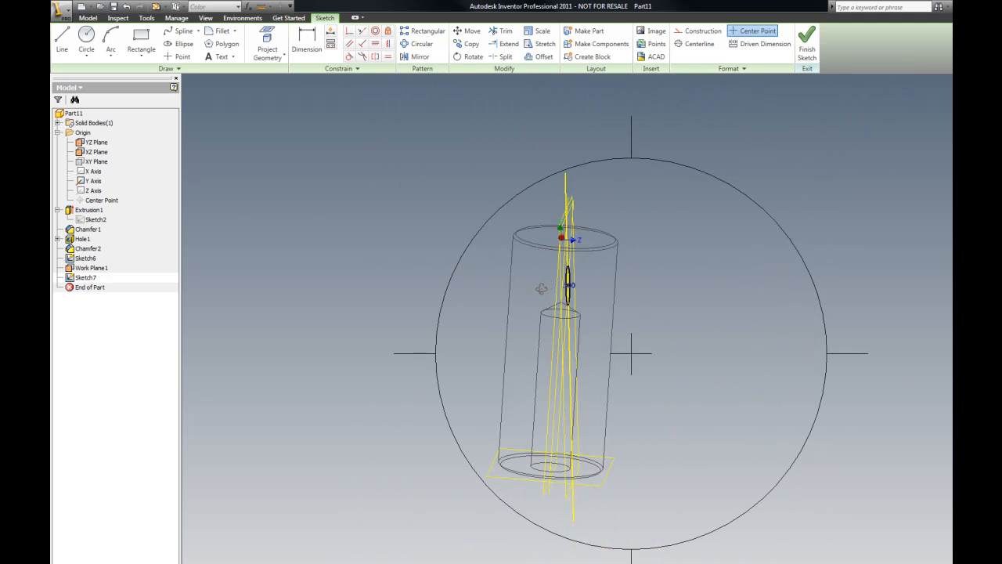
click(939, 98)
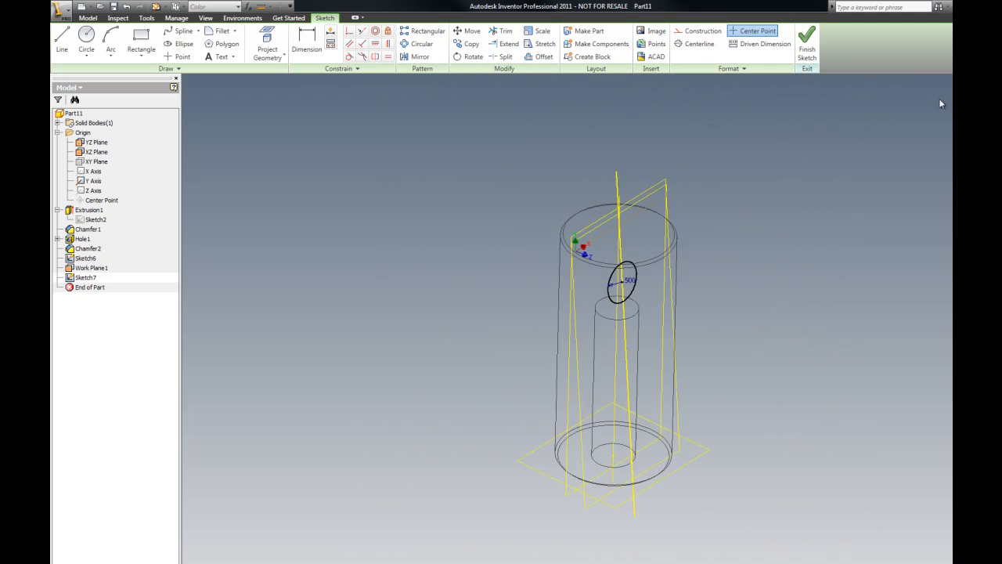
click(306, 43)
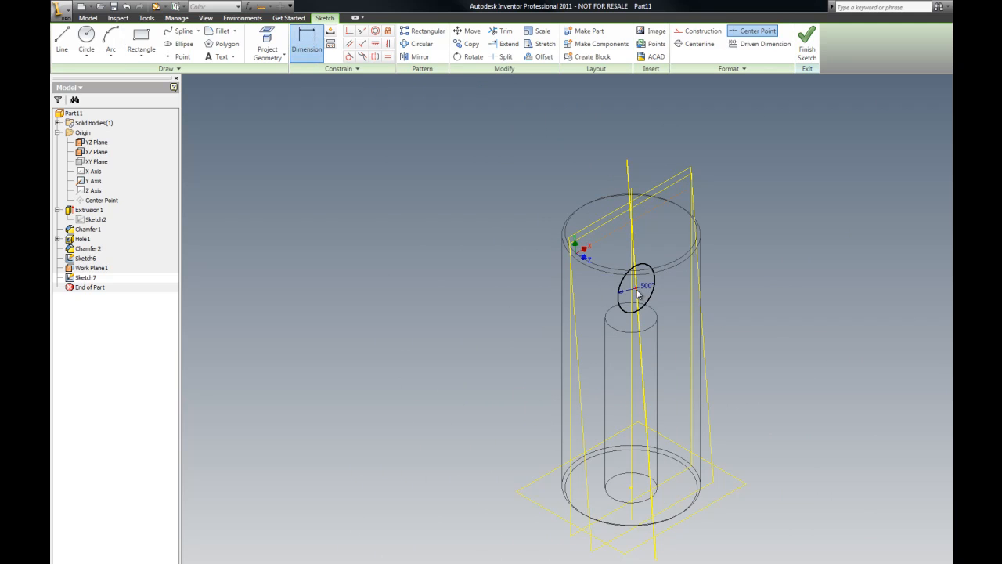
click(632, 505)
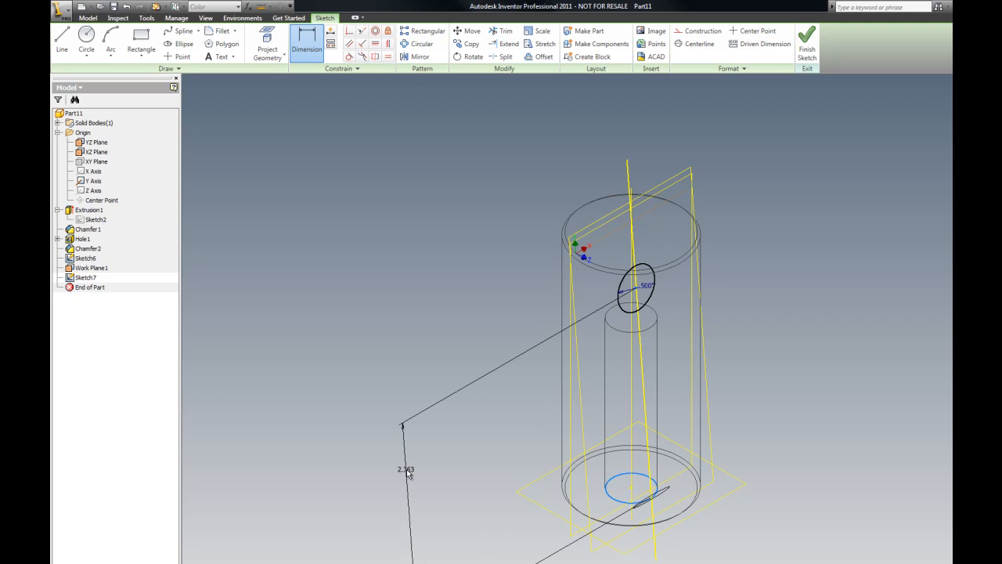
click(418, 472)
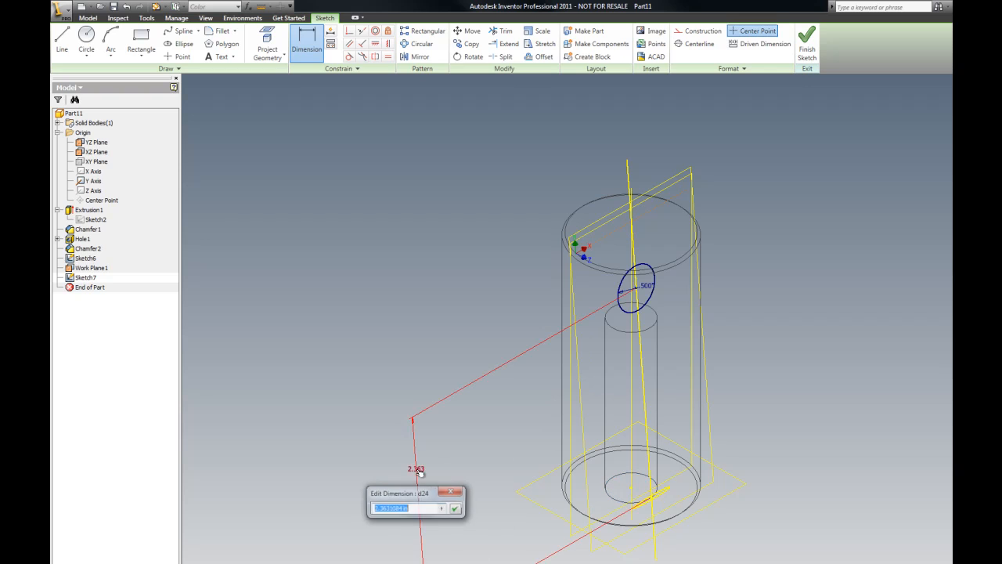
text(65)
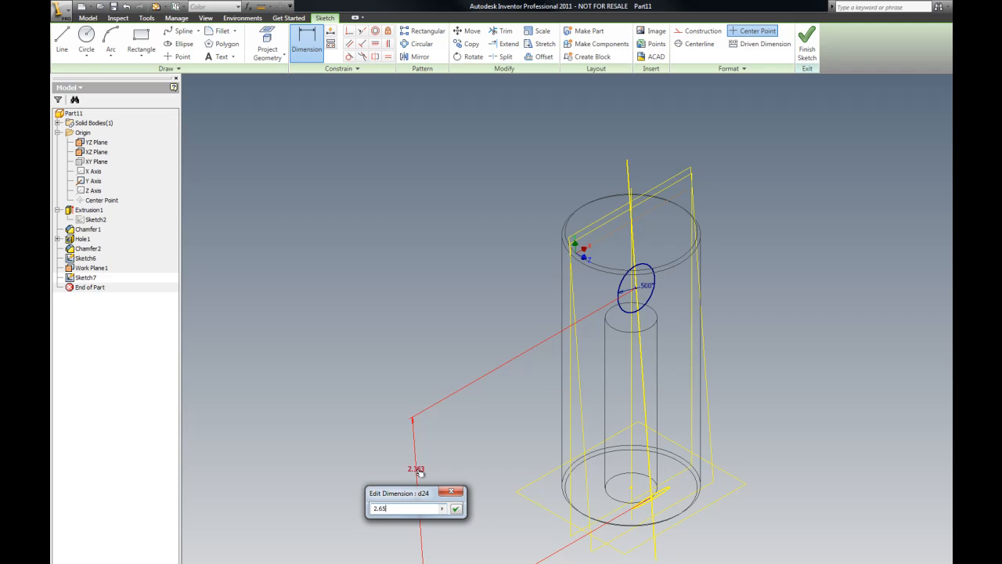
key(Return)
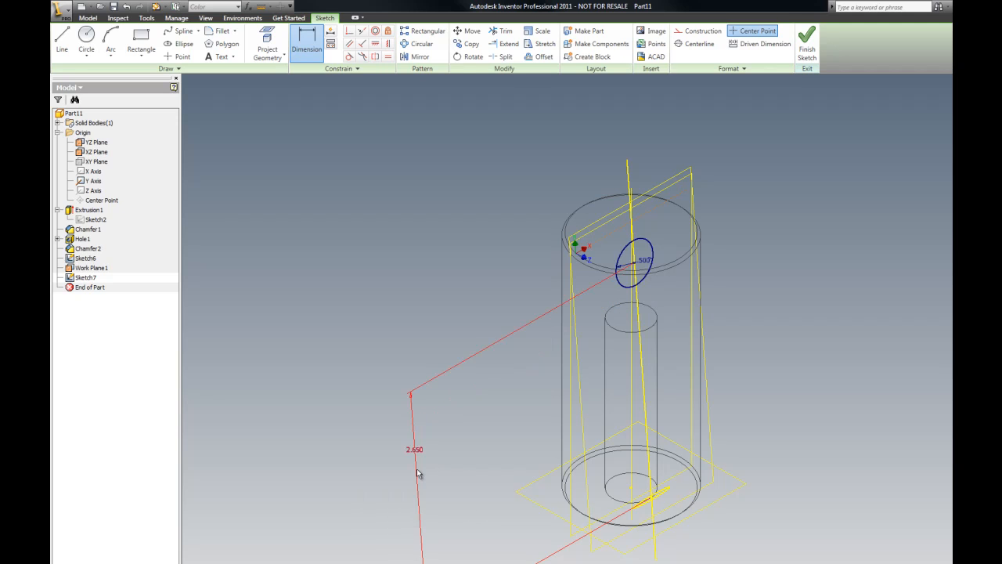
right_click(351, 210)
click(384, 216)
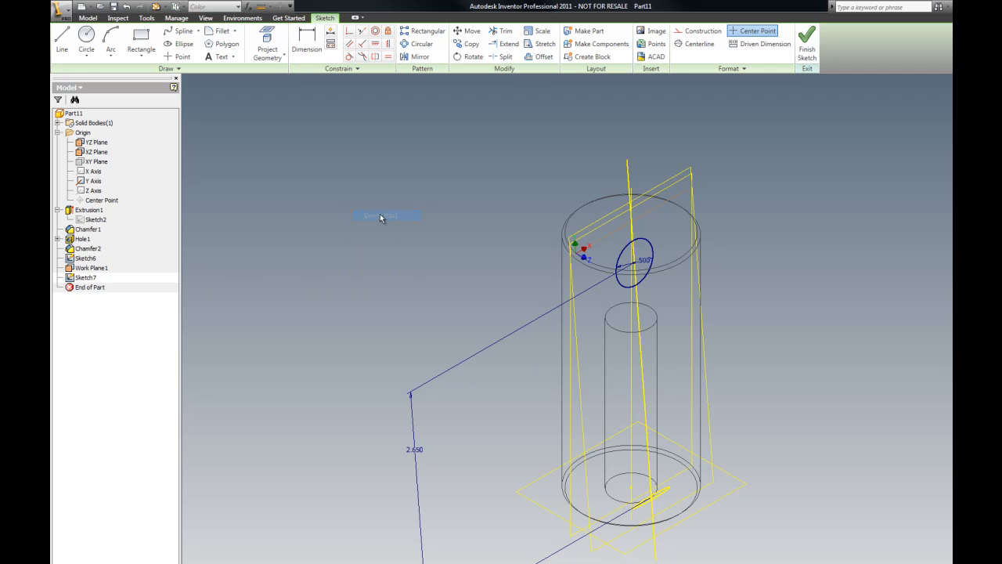
right_click(383, 216)
click(396, 233)
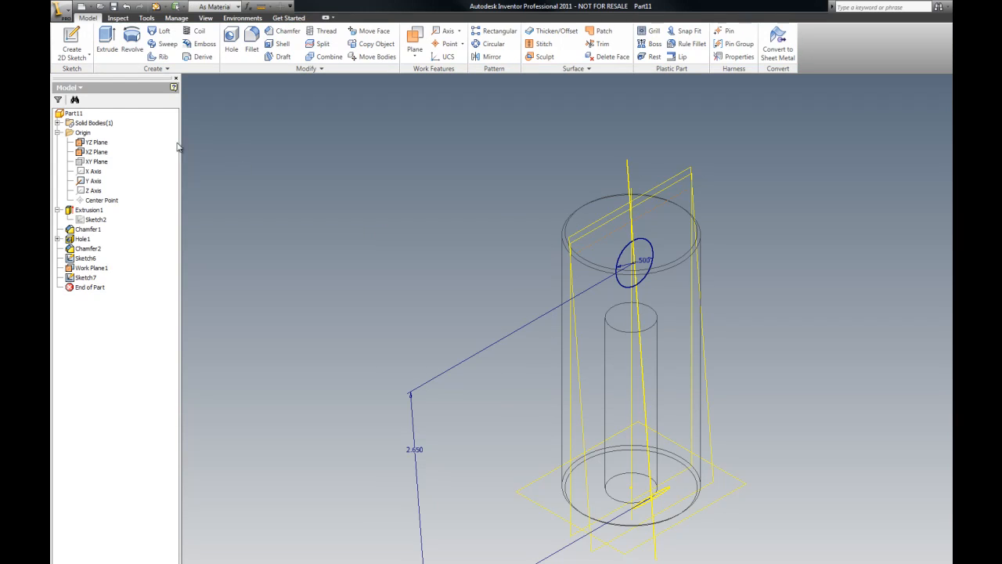
Step: Extrude the 0.5 diameter circle 3.37 outward to form the handle arm
click(110, 38)
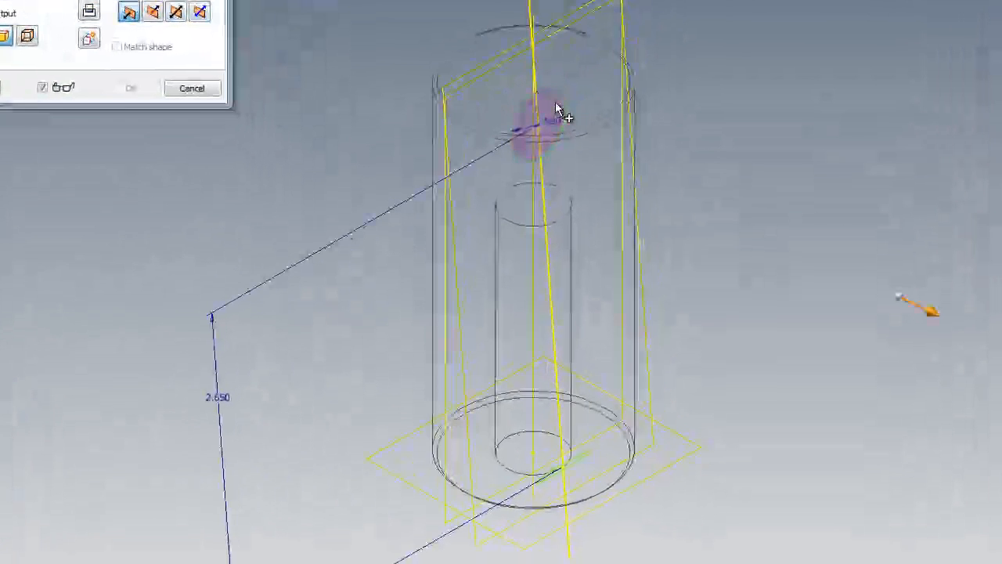
click(556, 105)
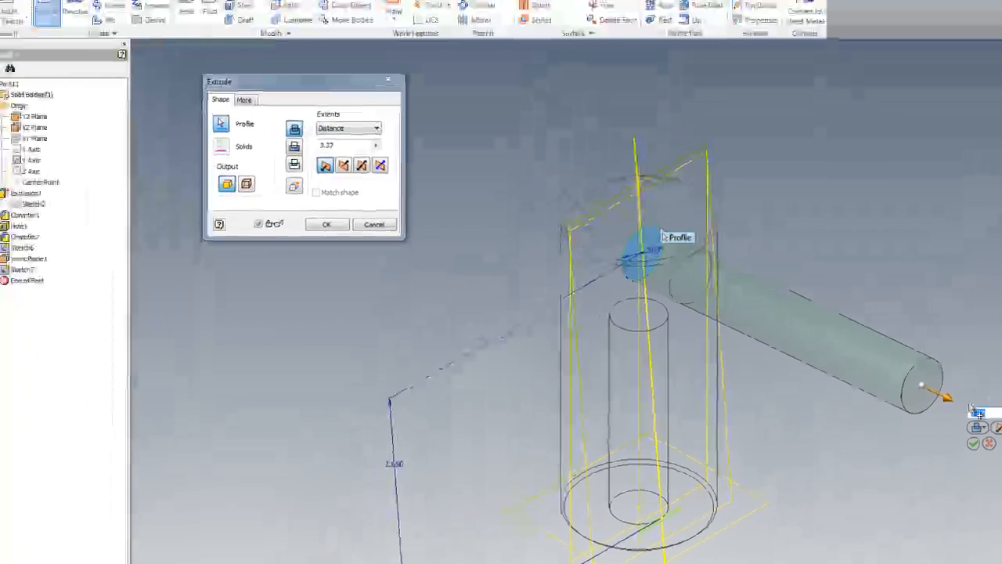
click(974, 448)
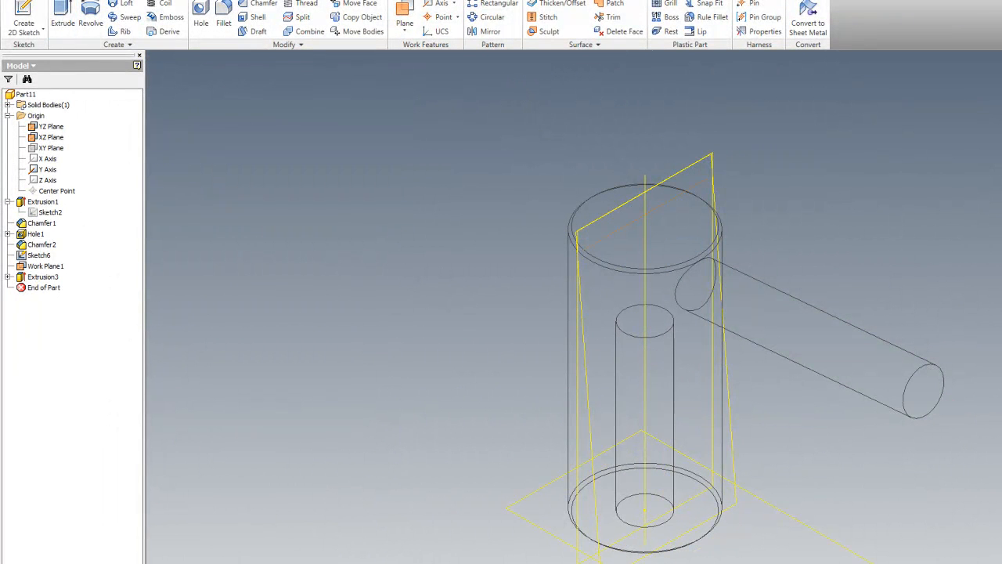
Step: Start a new sketch on the arm's outer end face
key(F5)
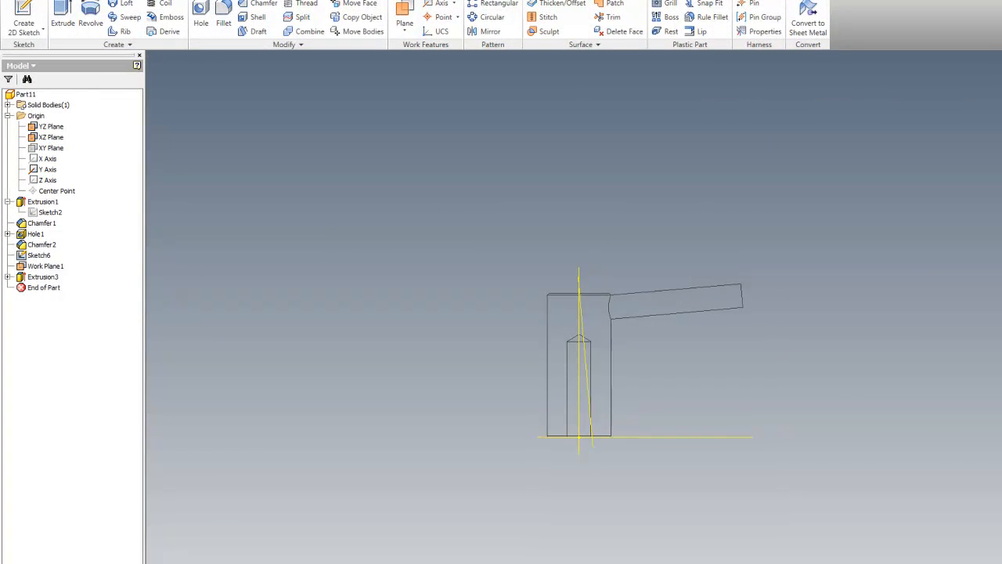
scroll(604, 313, up, 10)
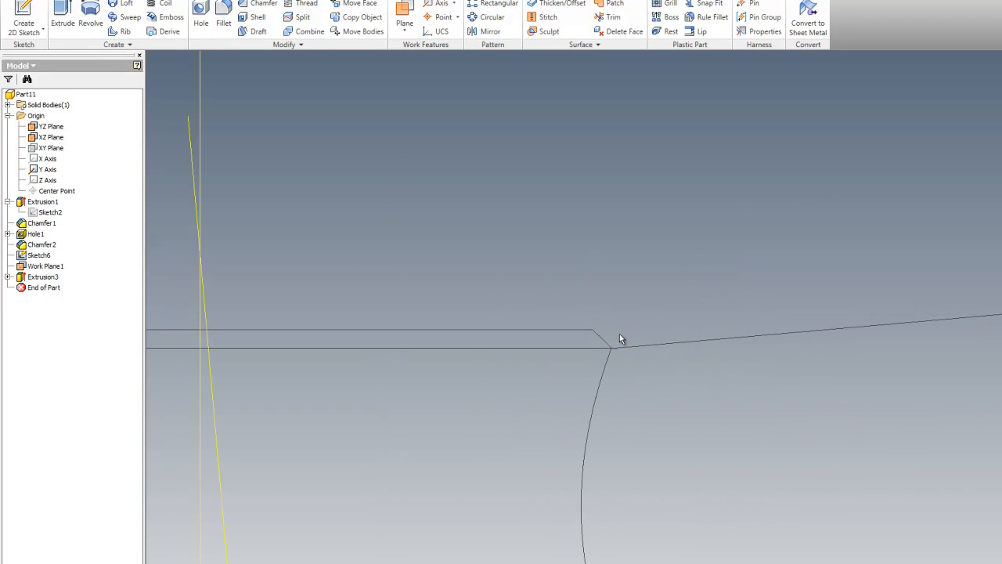
scroll(505, 299, down, 5)
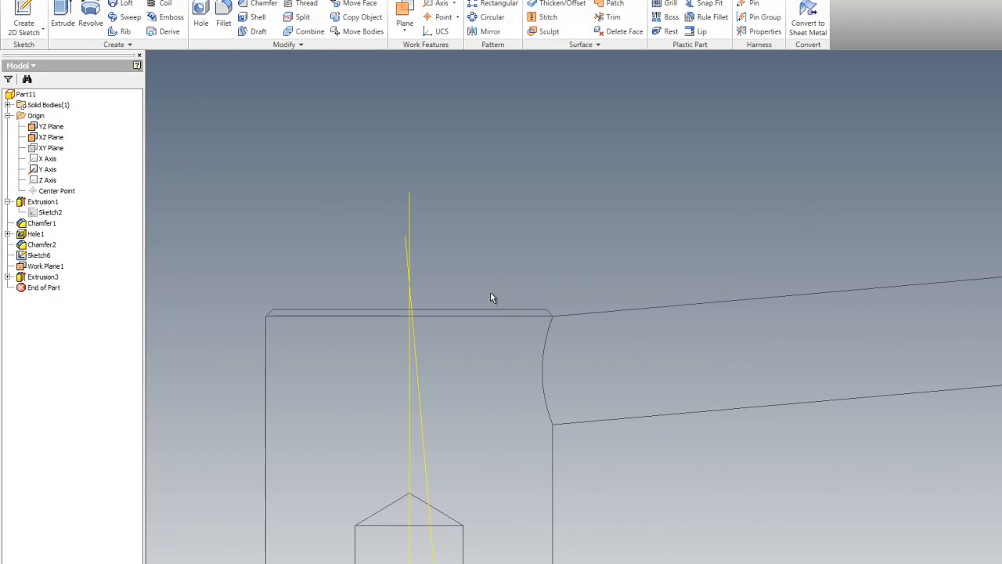
scroll(491, 295, down, 4)
key(F6)
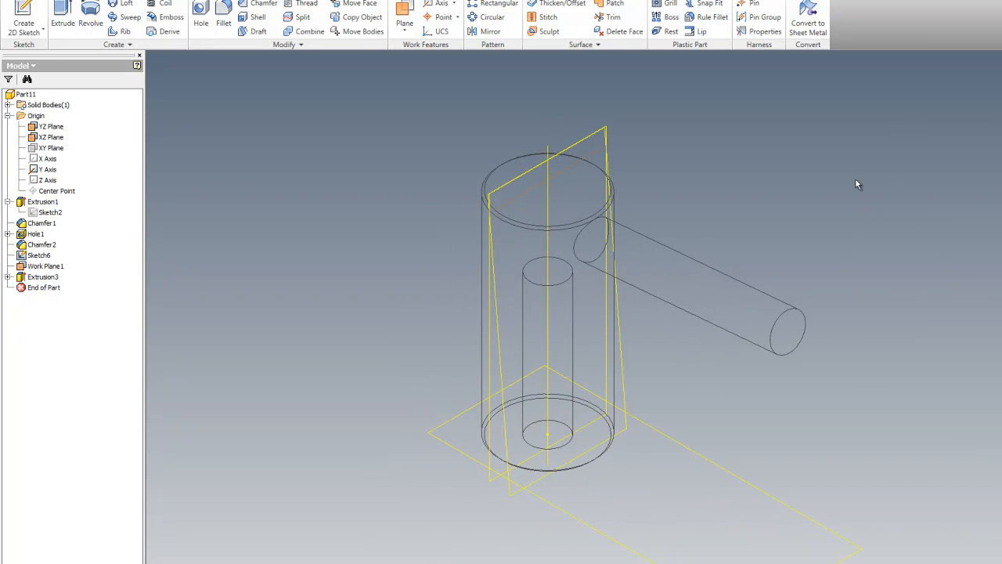
right_click(815, 206)
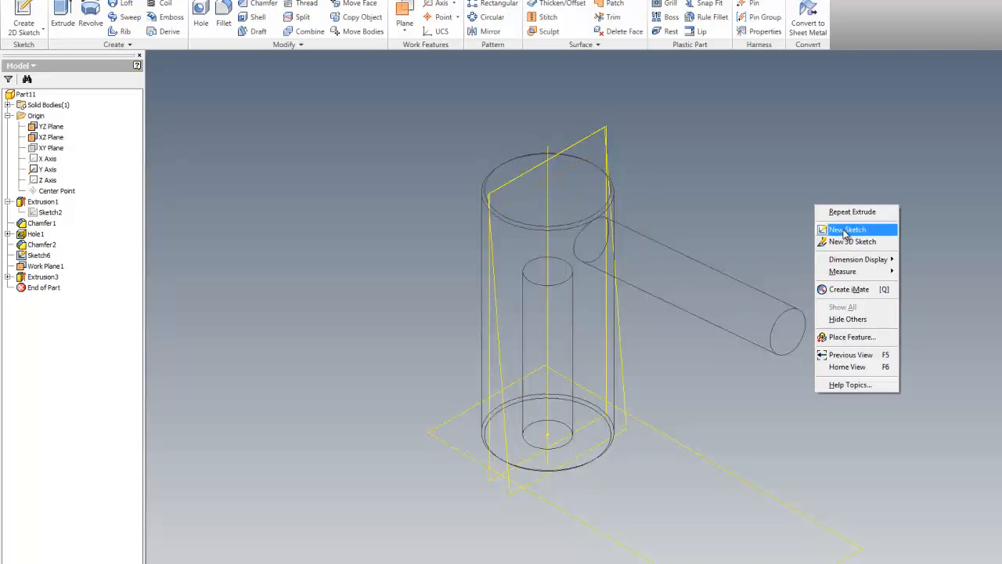
click(845, 231)
click(796, 337)
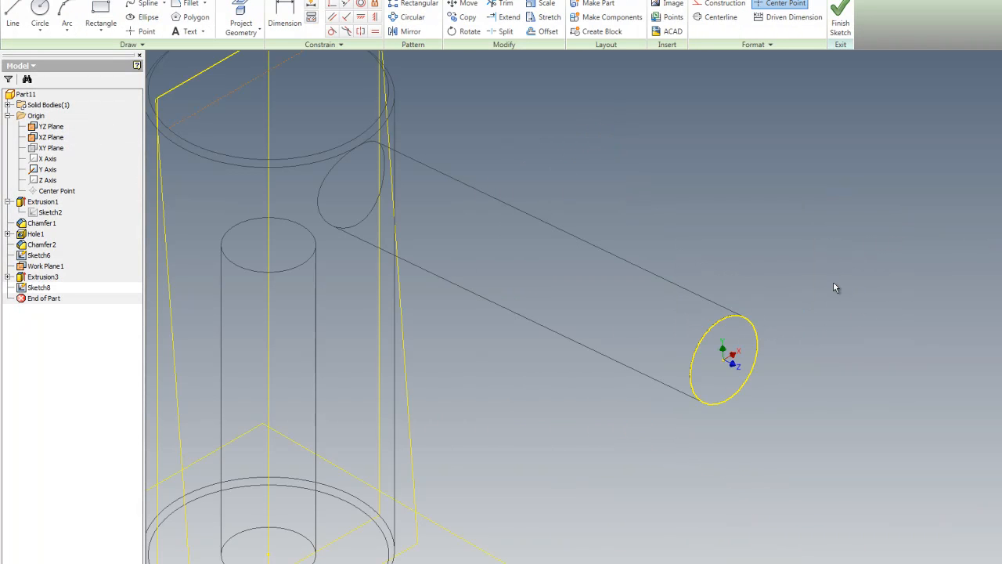
Step: Draw a vertical line upward from the end face's center, about 0.58 long
click(13, 17)
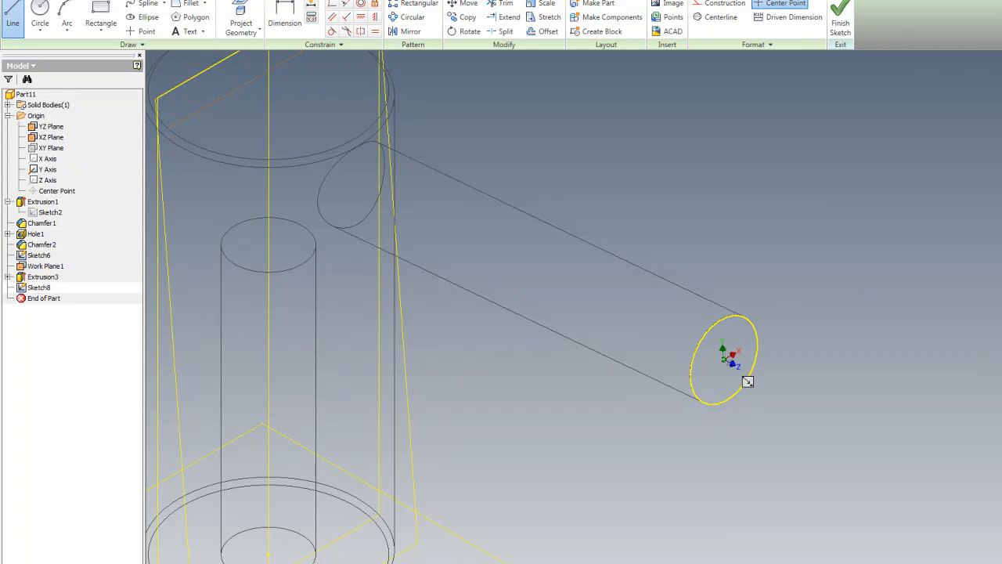
click(723, 357)
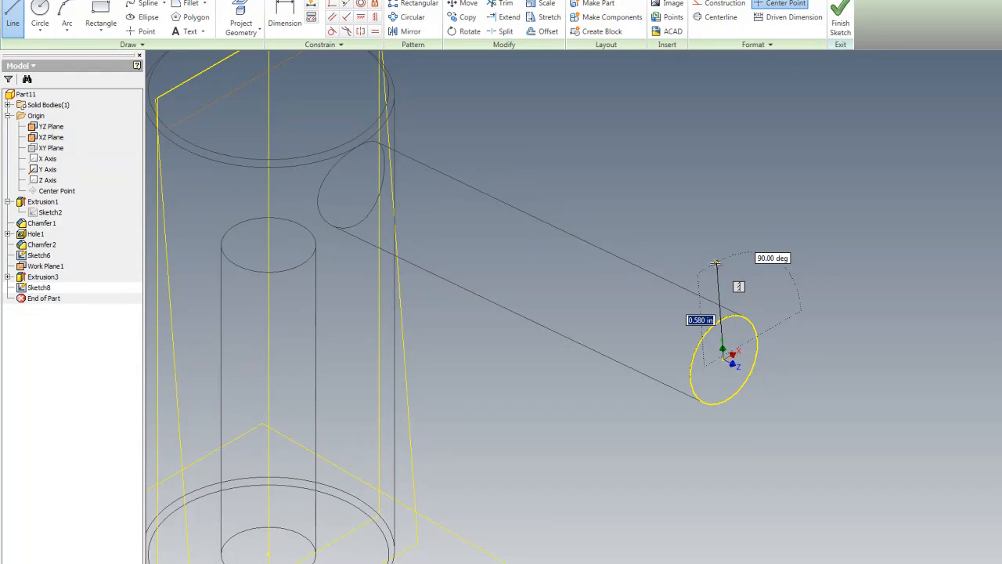
click(715, 263)
key(Escape)
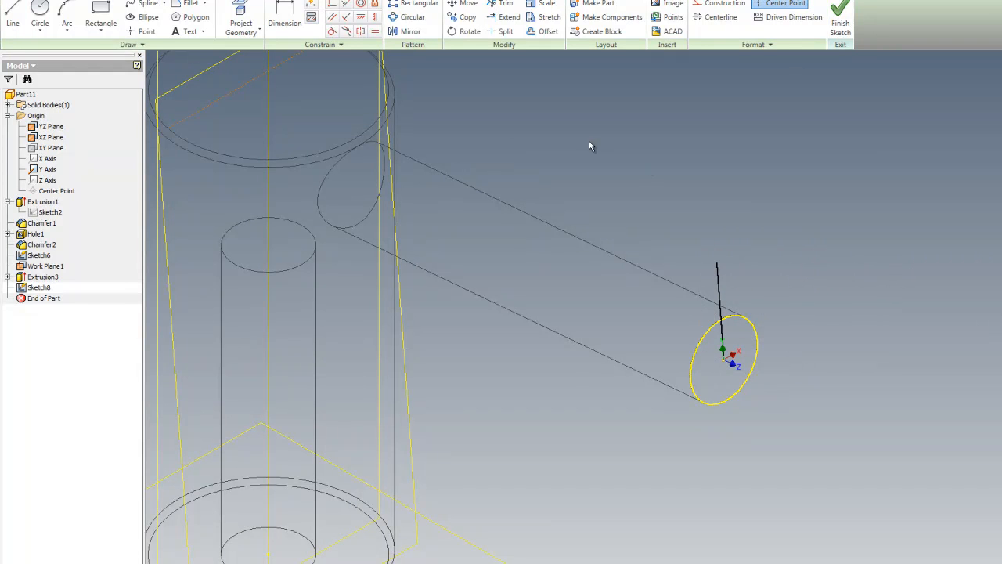
Step: Draw a 1.000 diameter circle centered on the arm's end face
click(40, 14)
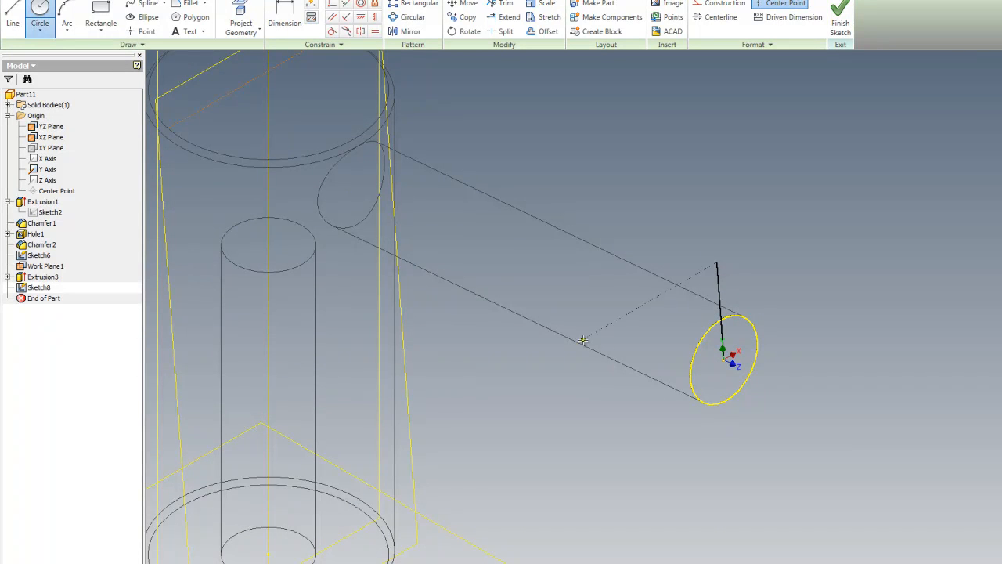
click(722, 357)
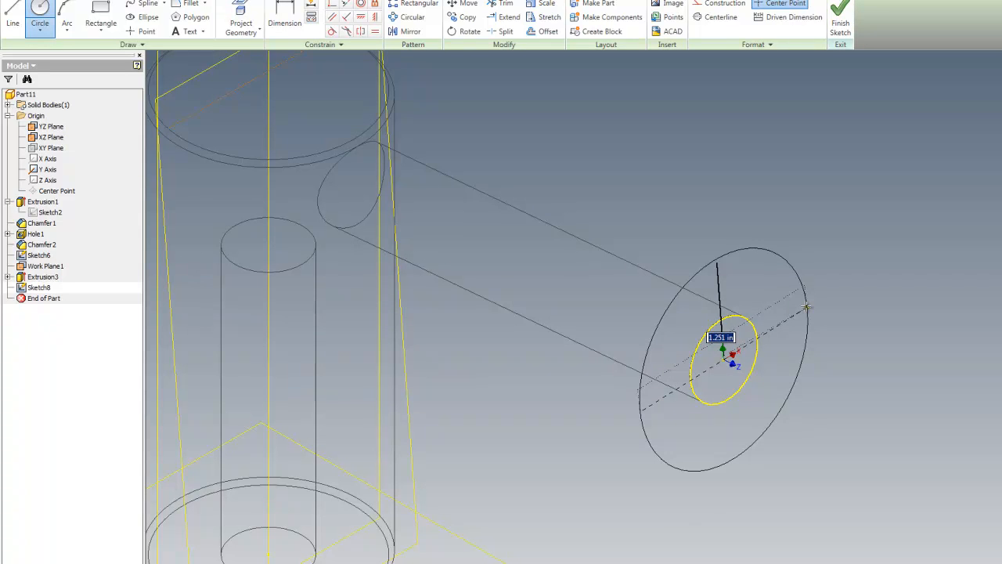
text(3)
key(Return)
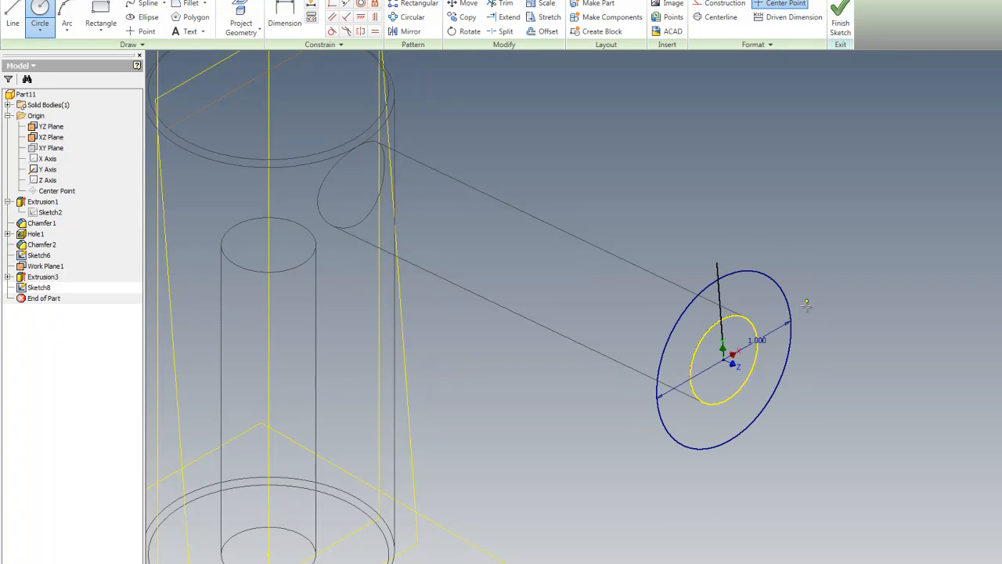
key(Escape)
Step: Trim and extend the vertical line so it spans the large circle's full diameter
click(501, 3)
click(716, 266)
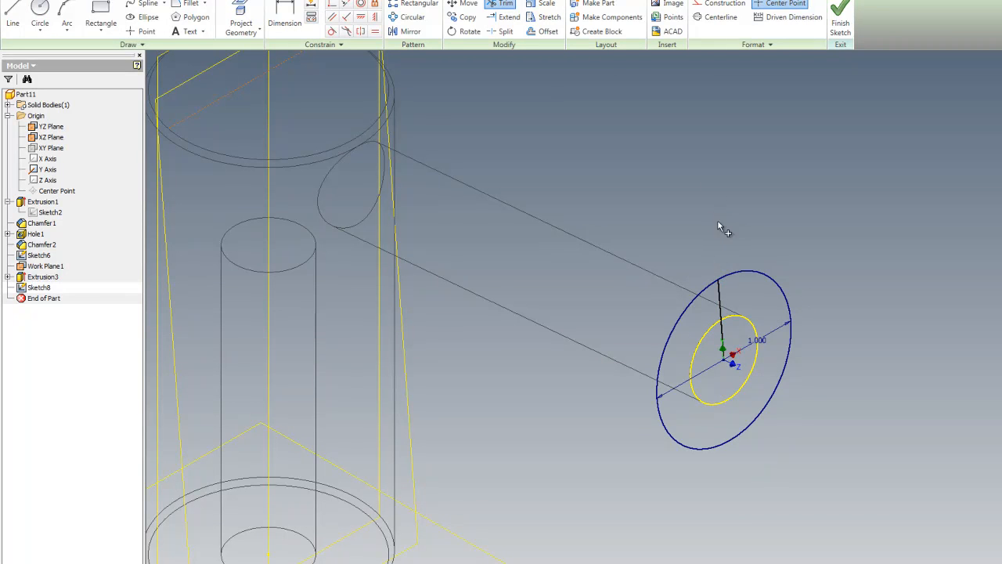
click(505, 17)
click(723, 321)
click(728, 323)
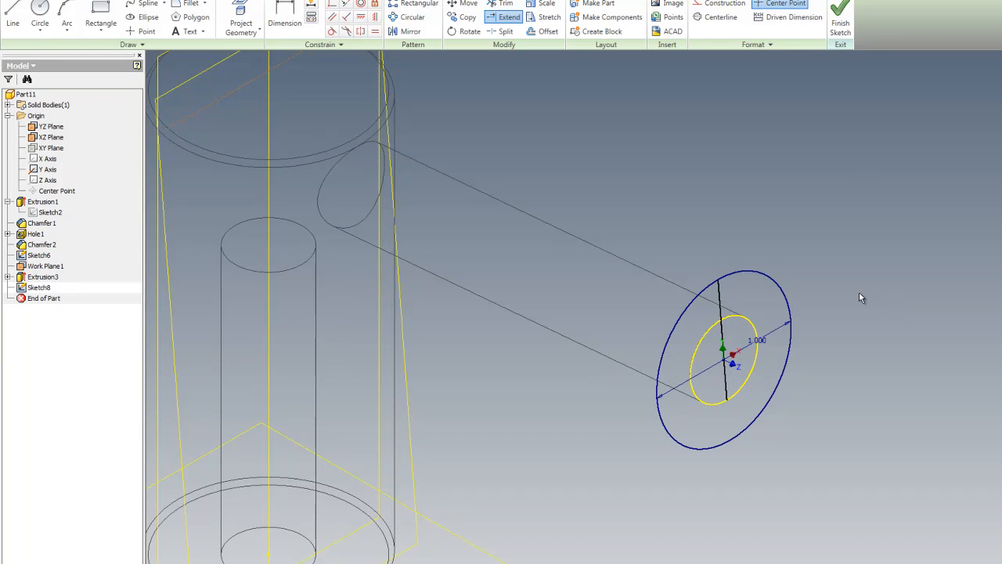
key(Escape)
Step: Try to trim away the large circle's left half
click(501, 4)
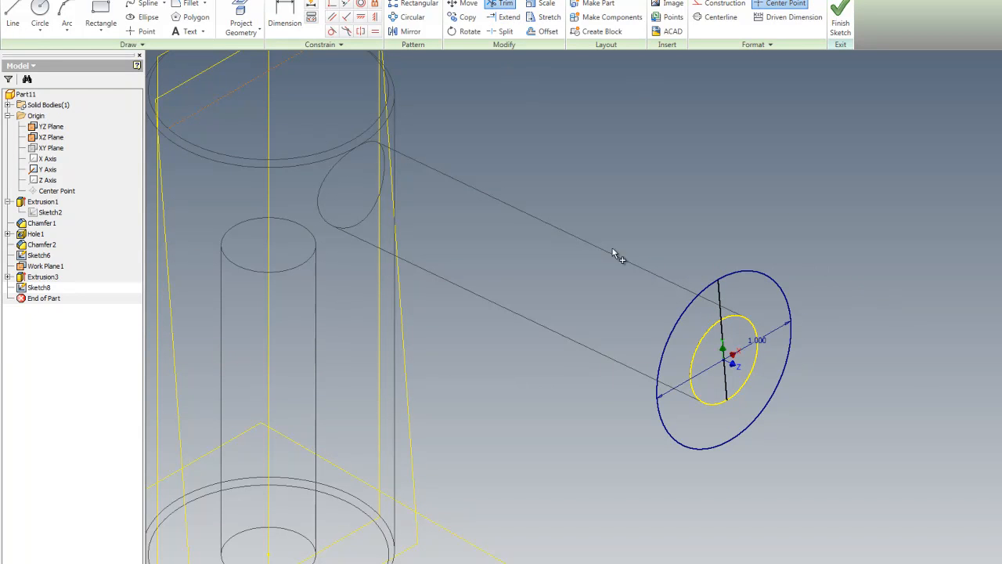
click(664, 342)
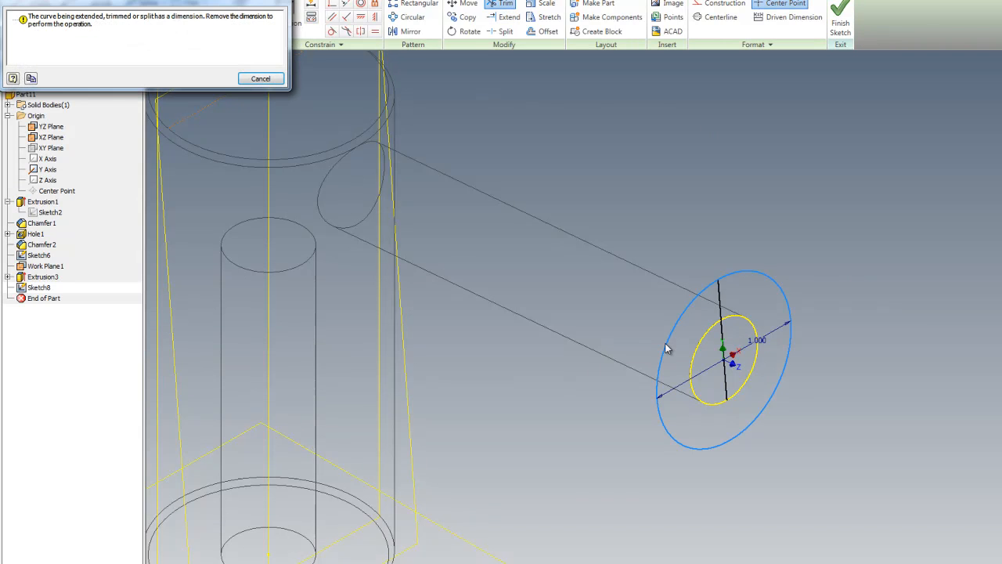
click(262, 79)
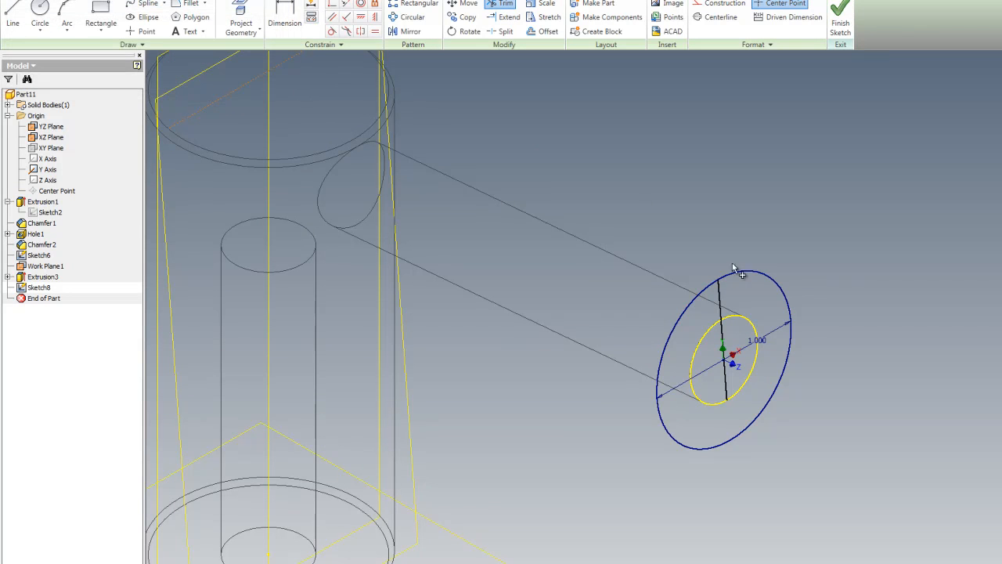
key(Escape)
Step: Delete the large circle's diameter dimension and trim away the circle's left half
right_click(774, 336)
click(810, 354)
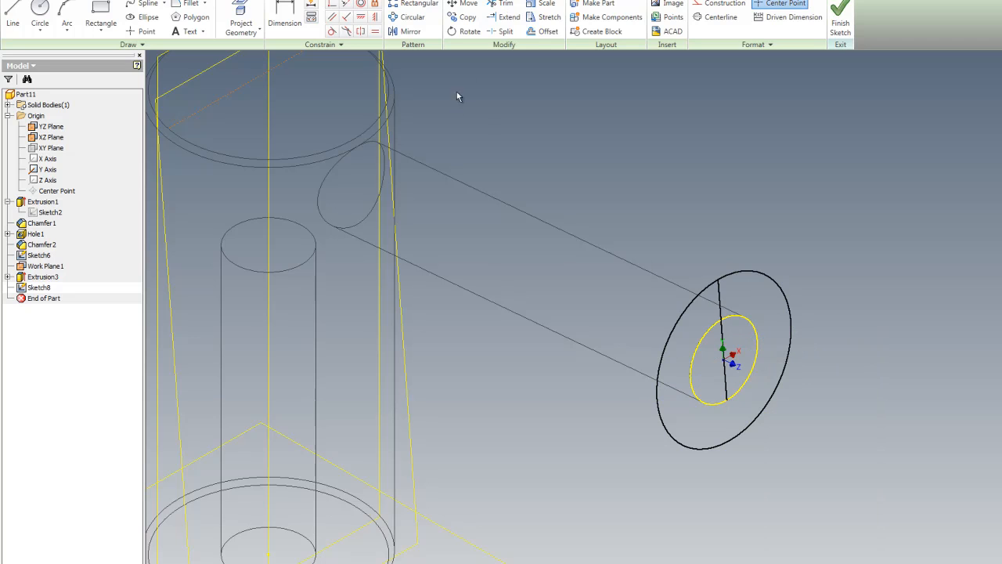
click(509, 16)
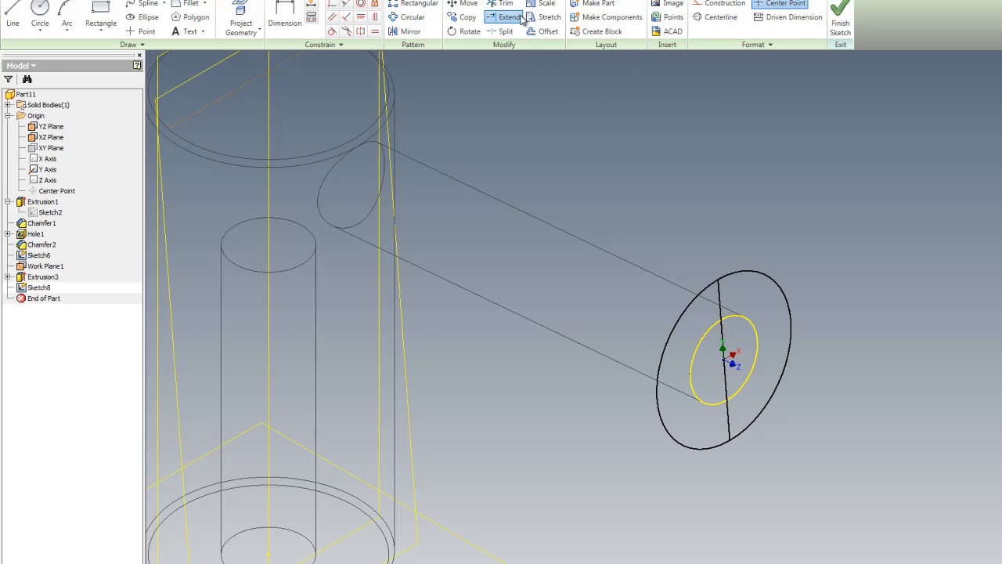
click(501, 4)
click(667, 361)
Step: Dimension the half-circle arc's radius, then finish the sketch
click(284, 19)
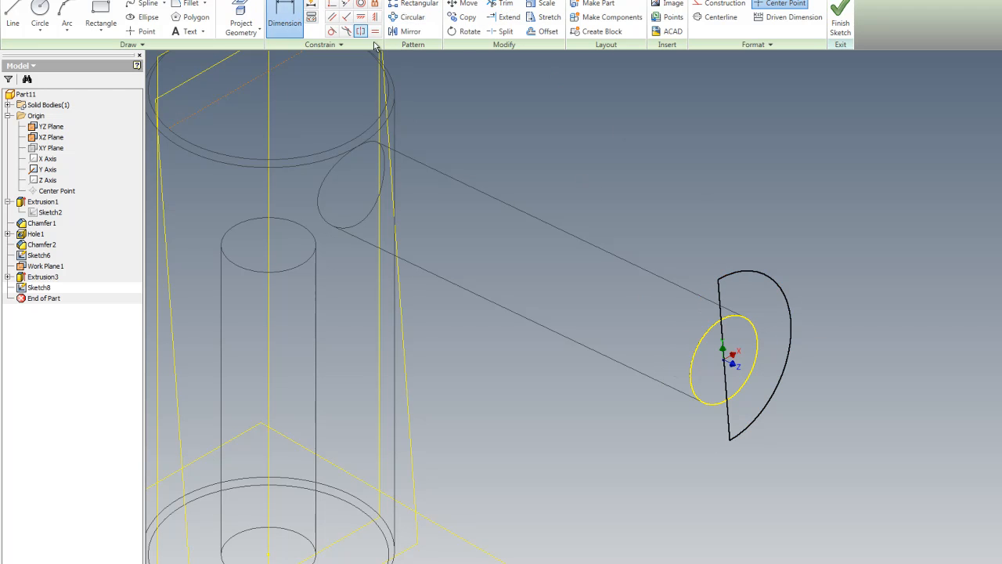
click(789, 305)
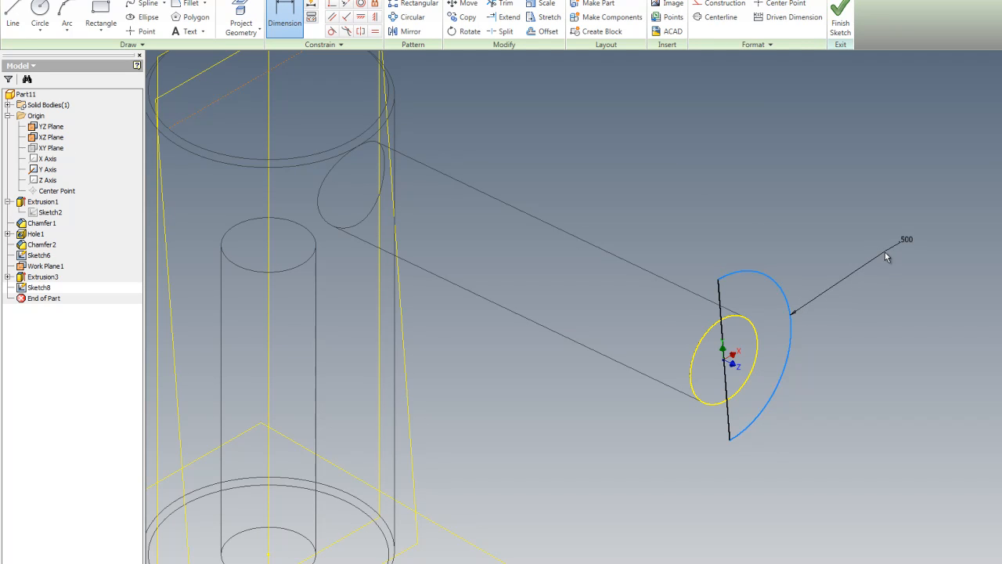
click(900, 250)
click(928, 296)
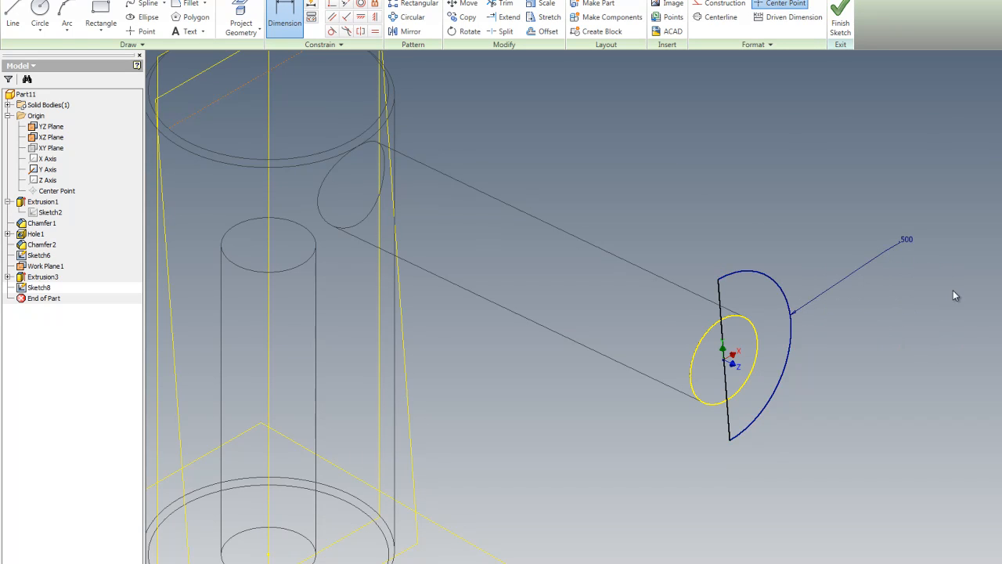
right_click(773, 184)
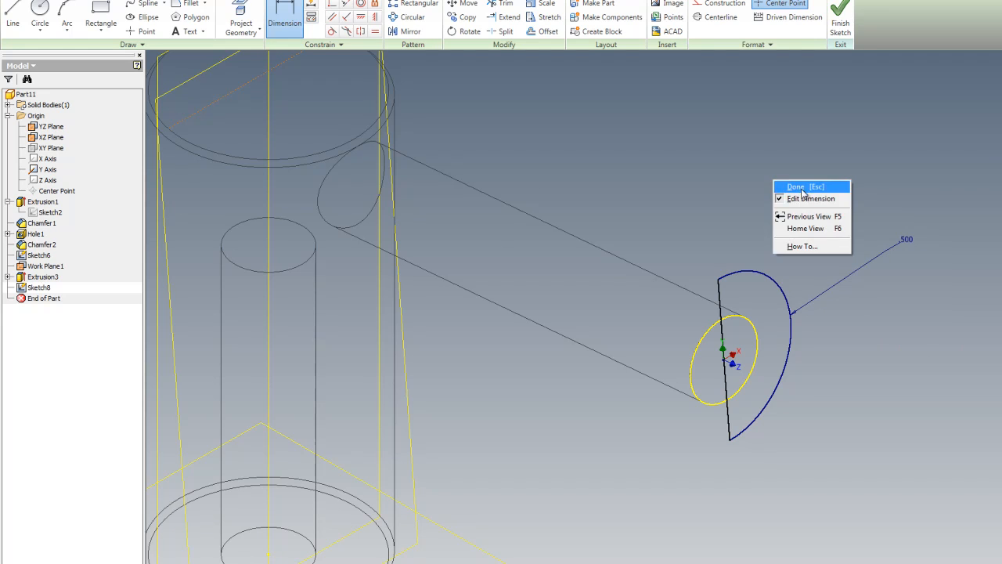
click(801, 188)
right_click(802, 187)
click(834, 213)
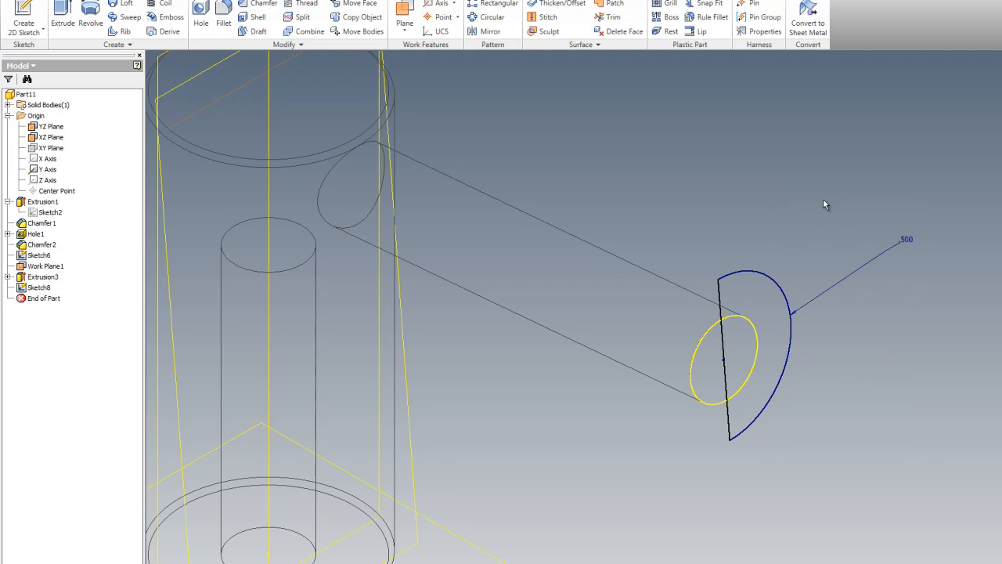
Step: Revolve the half-circle profile a full turn about the vertical line to form a ball
click(90, 22)
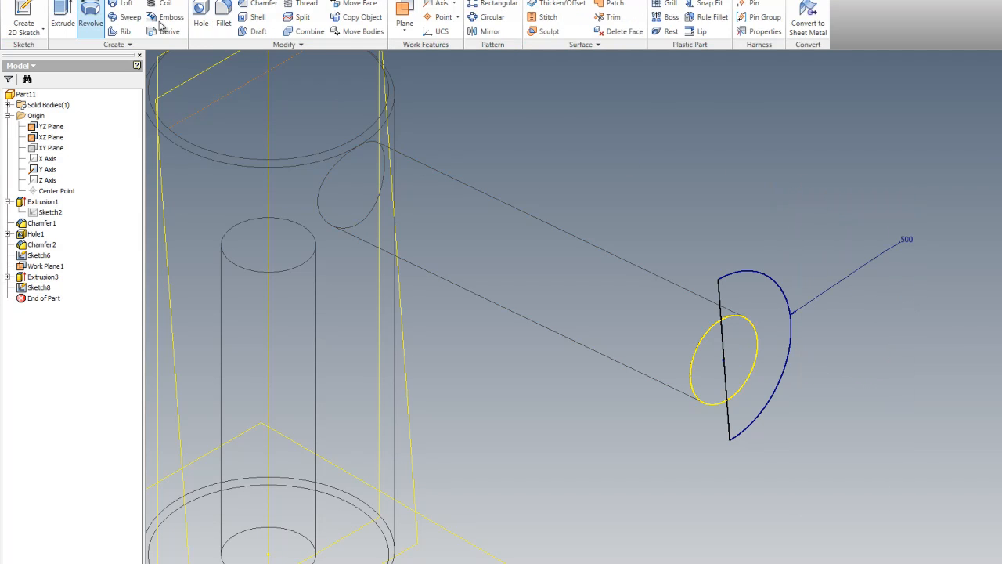
click(725, 294)
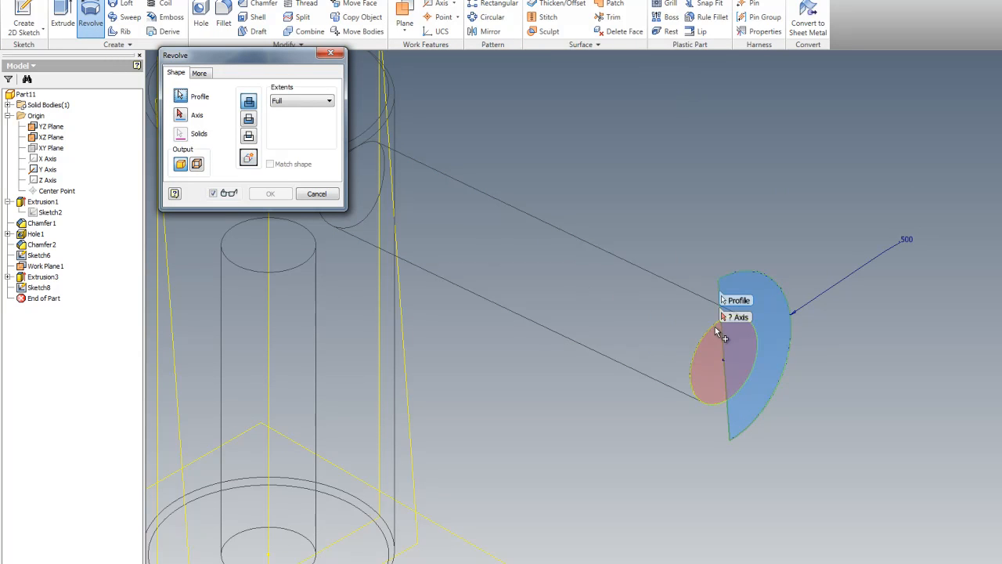
click(179, 115)
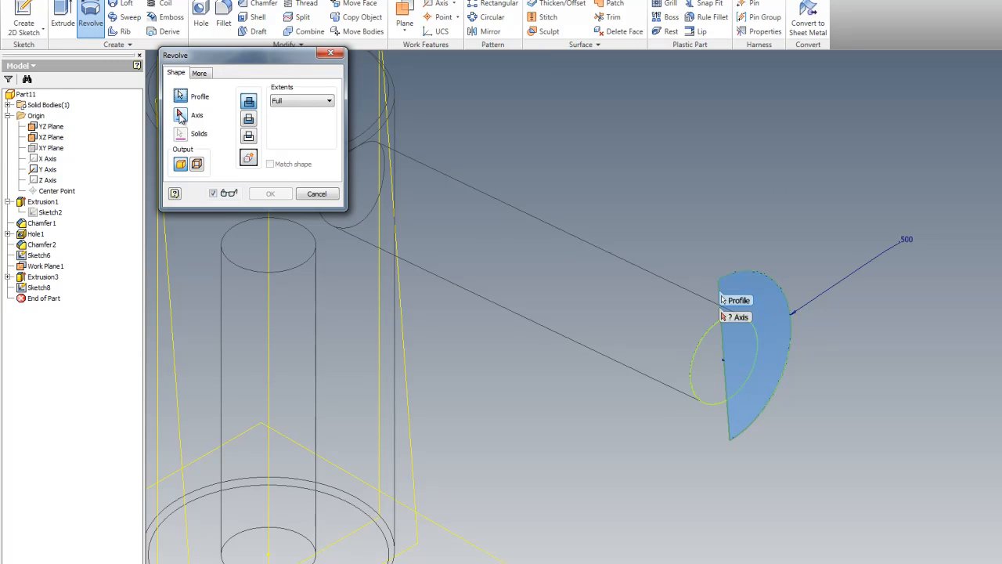
click(722, 356)
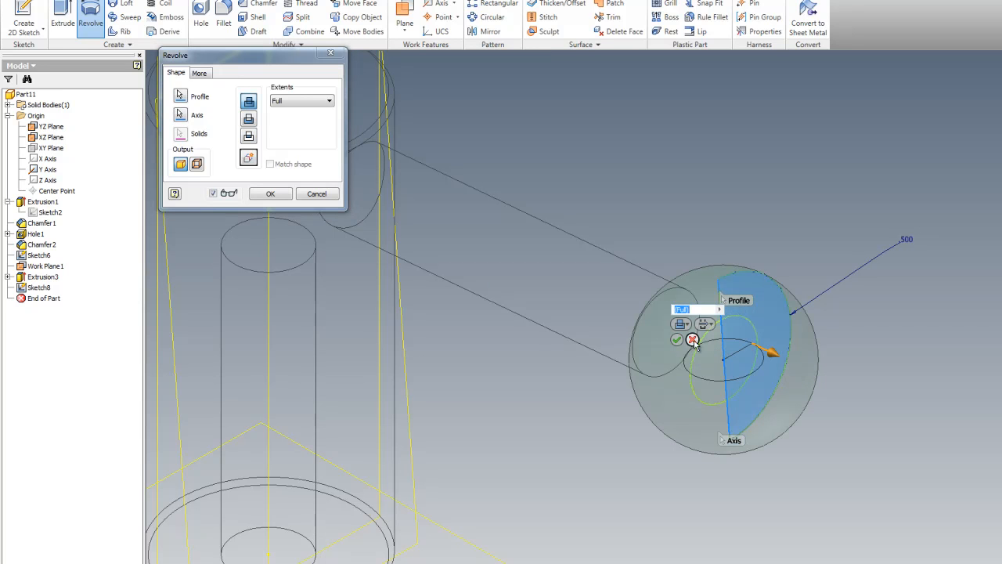
click(270, 194)
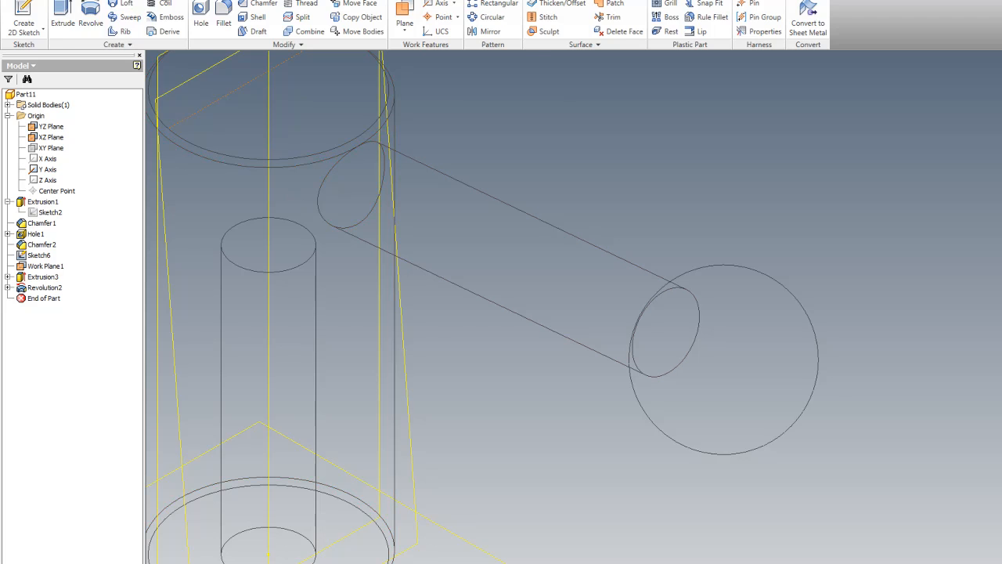
Step: Switch the visual style to shaded
click(164, 0)
click(136, 17)
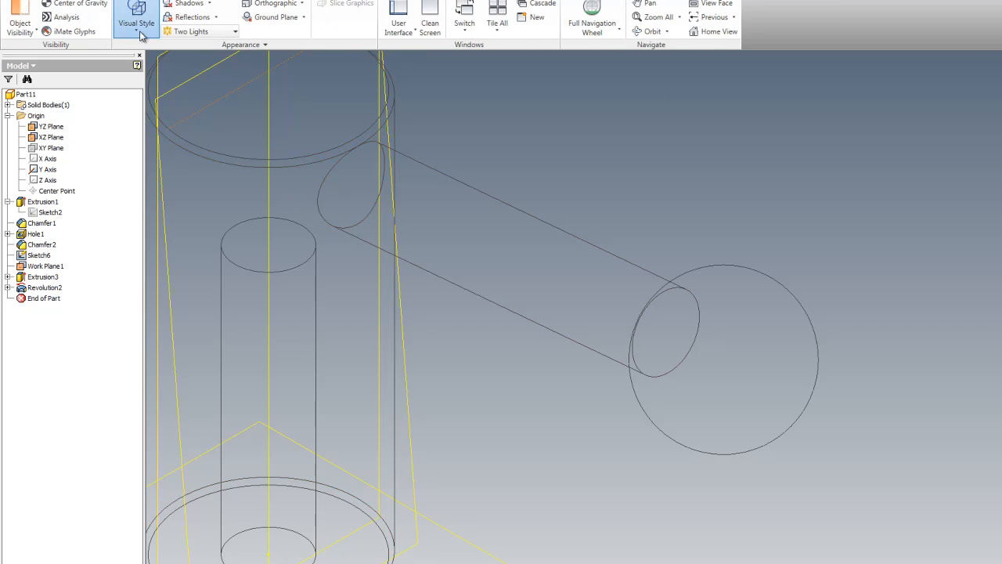
click(167, 52)
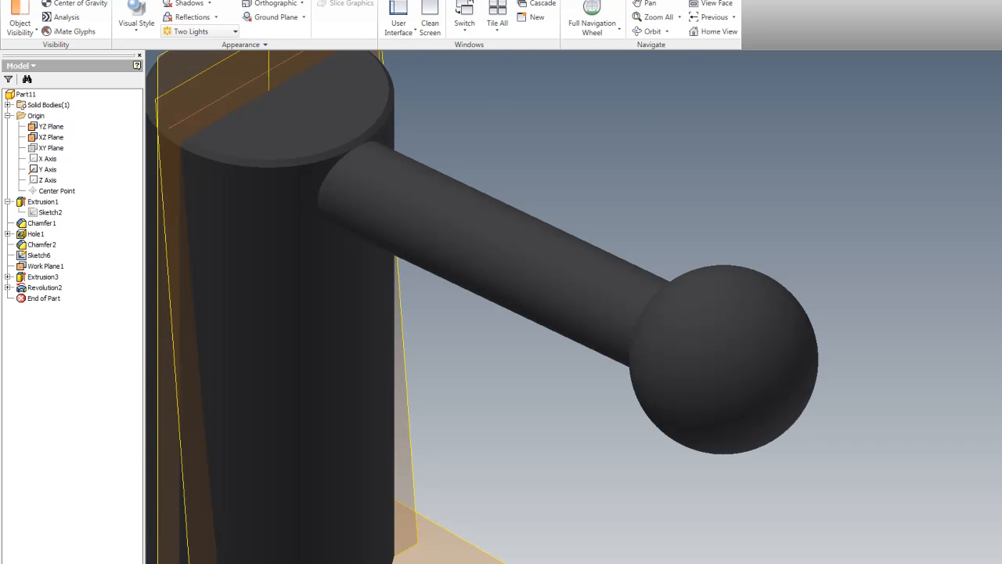
scroll(678, 249, up, 5)
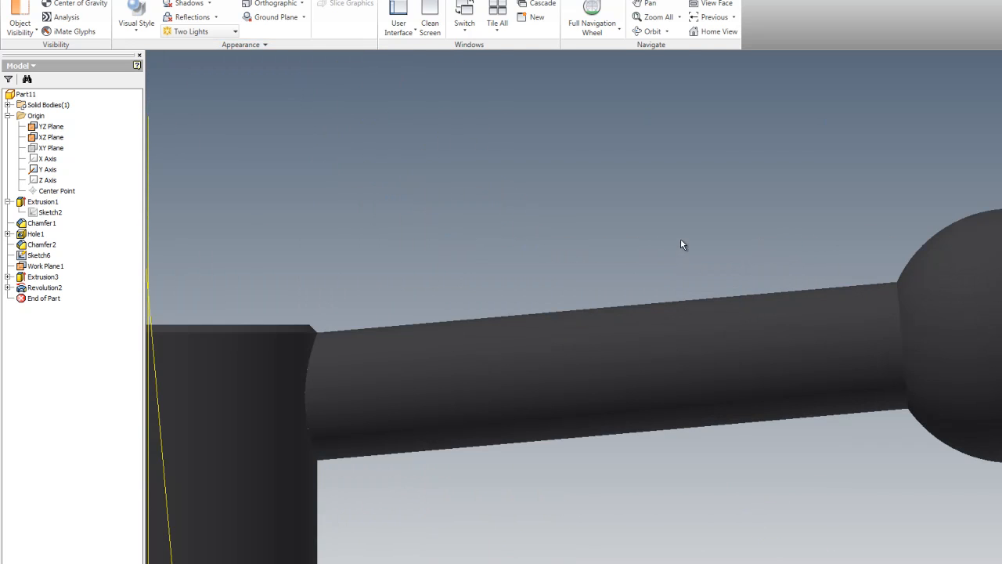
scroll(597, 230, down, 4)
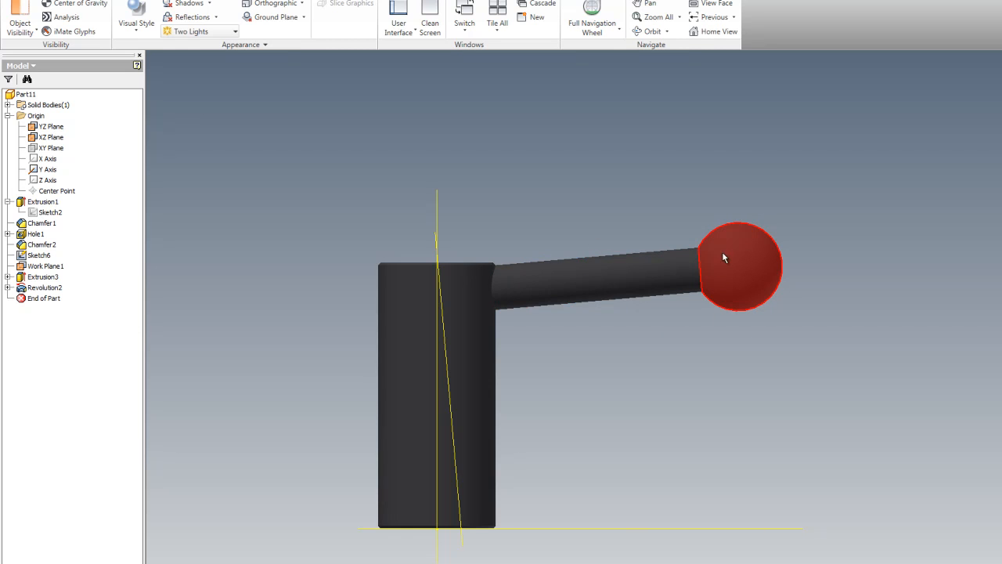
key(F6)
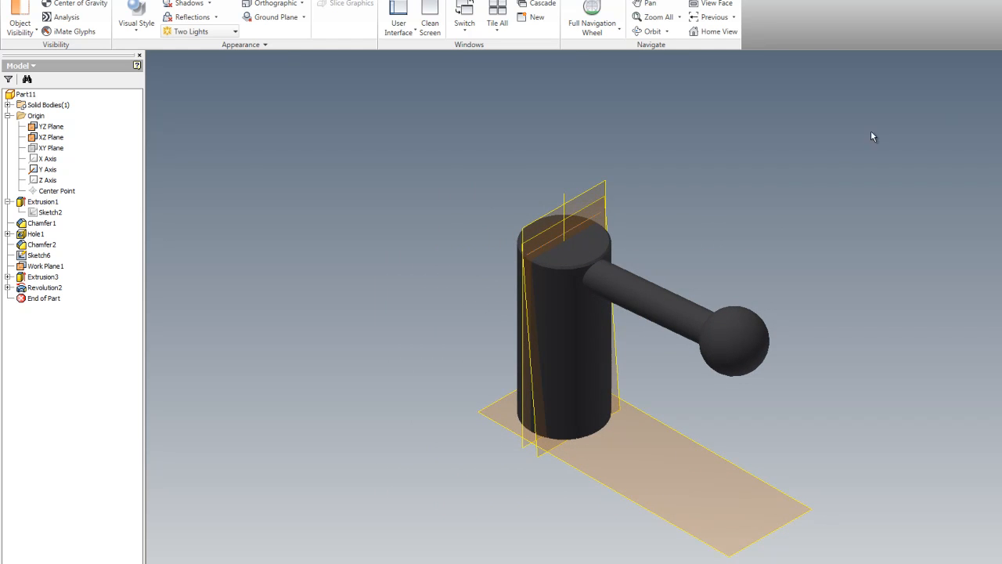
scroll(787, 161, down, 3)
scroll(479, 224, up, 4)
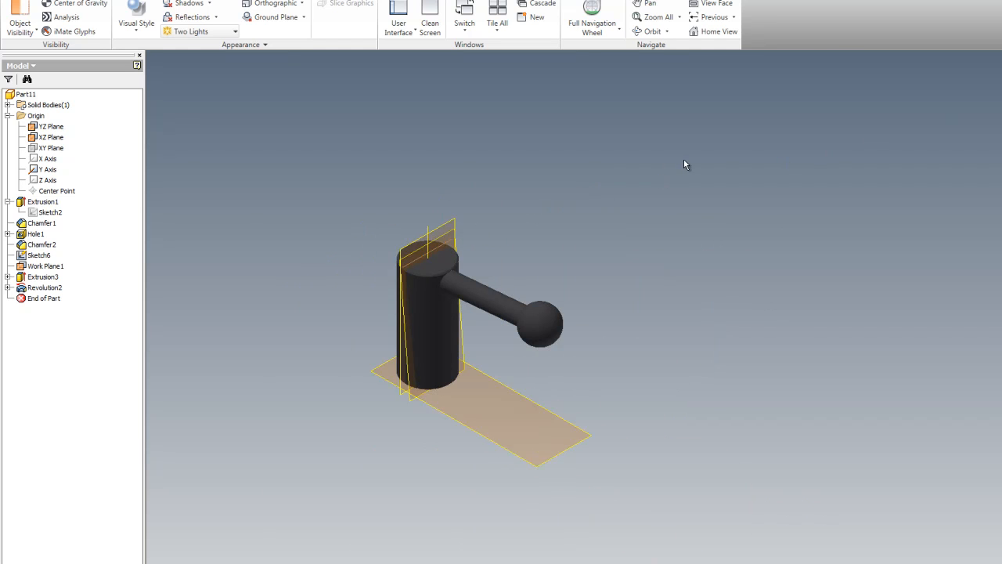